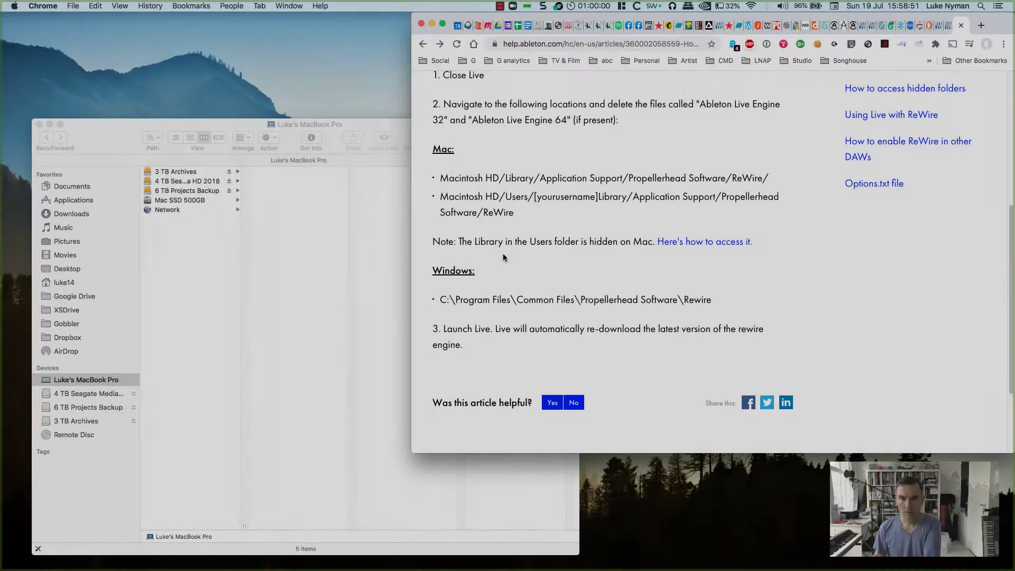
- Browse Mac SSD 500GB into Library > Application Support in Finder's column view
scroll(502, 258, "up", 1)
scroll(503, 256, "up", 5)
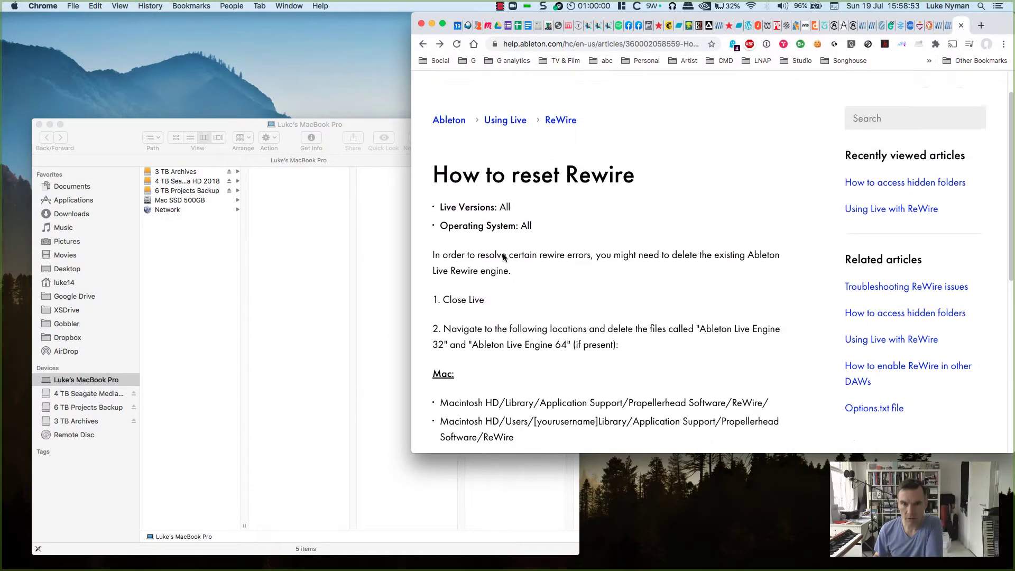
scroll(503, 258, "down", 2)
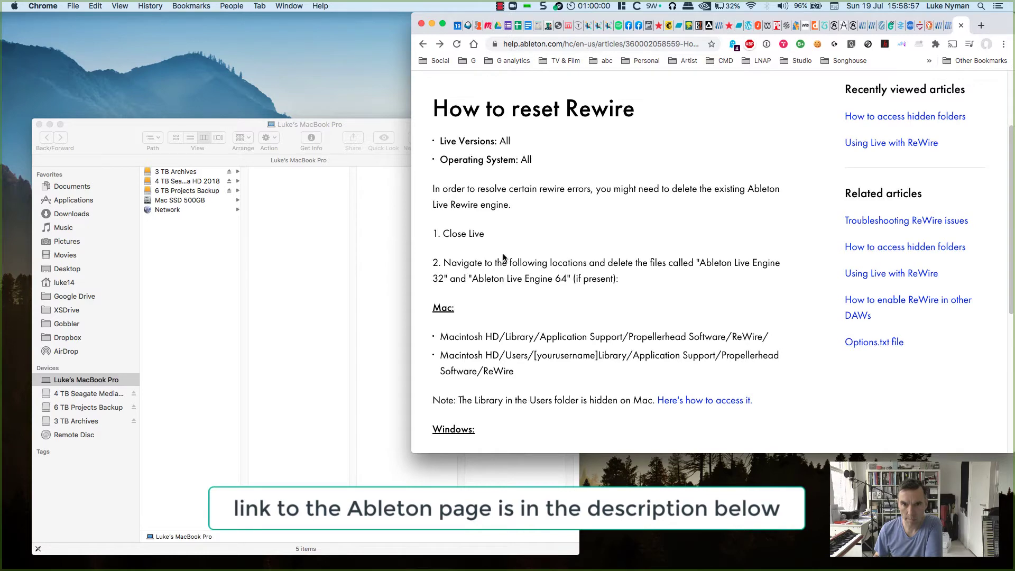
scroll(503, 257, "down", 1)
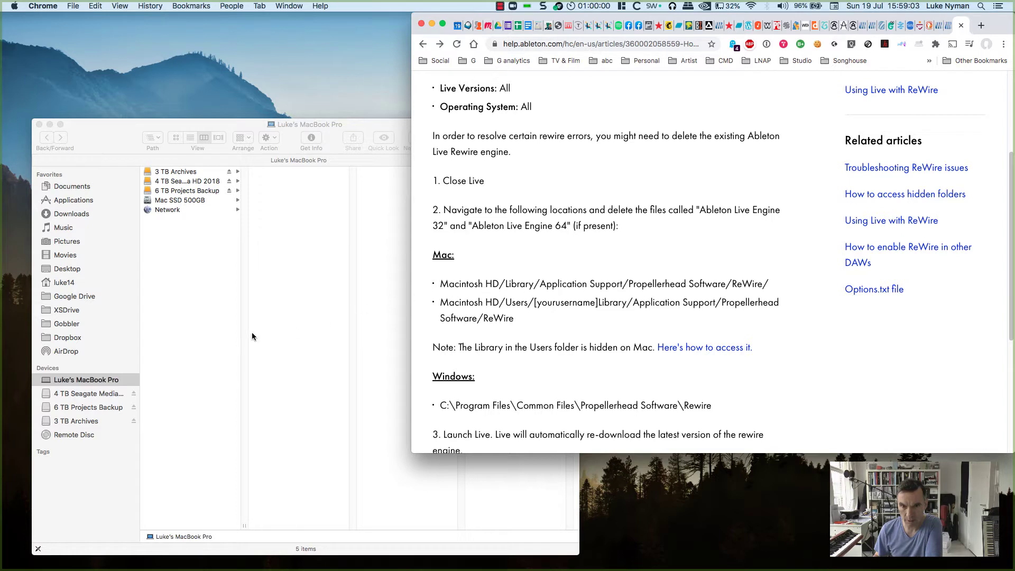
left_click(189, 203)
left_click(190, 202)
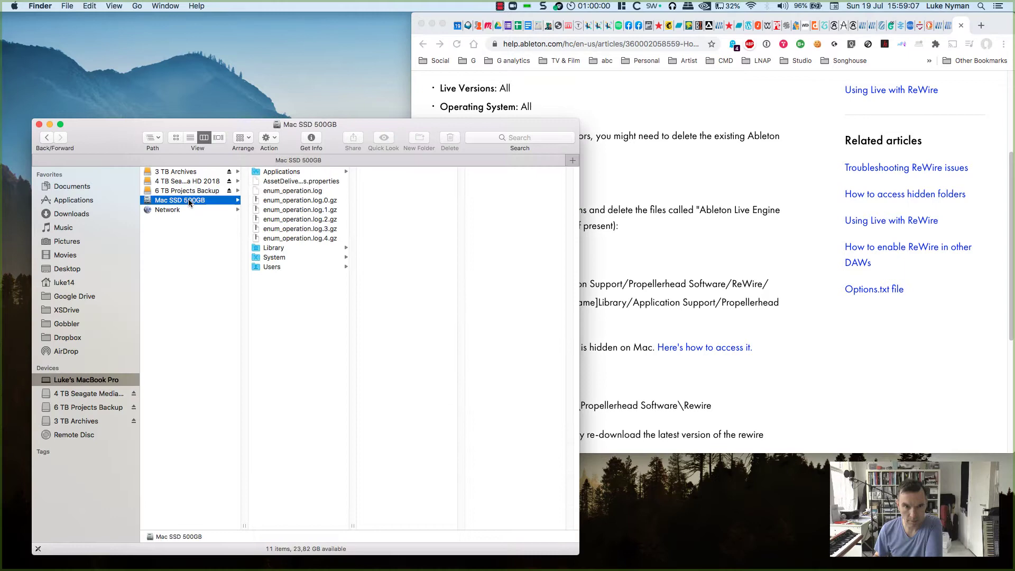
left_click(279, 248)
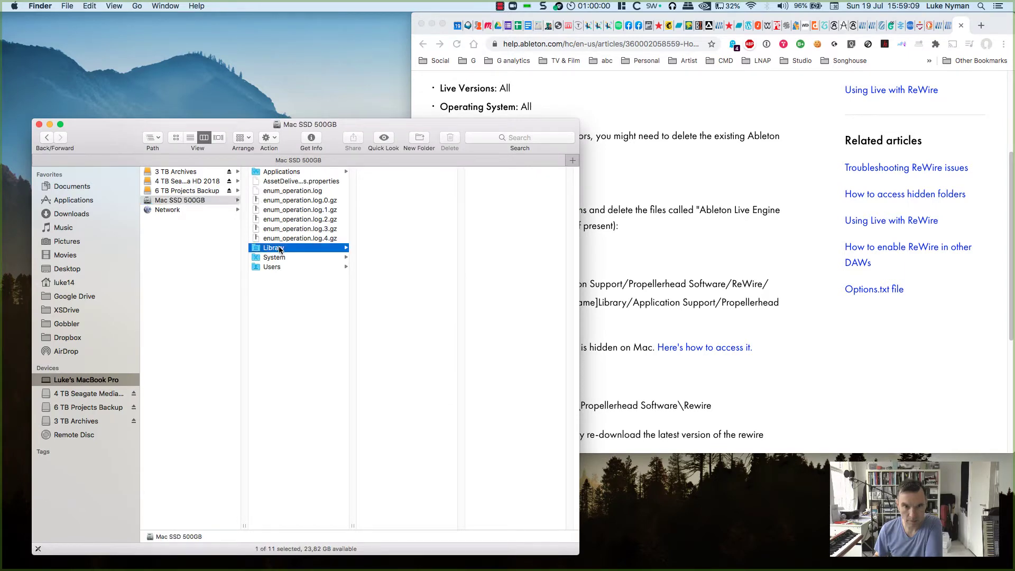
left_click(401, 172)
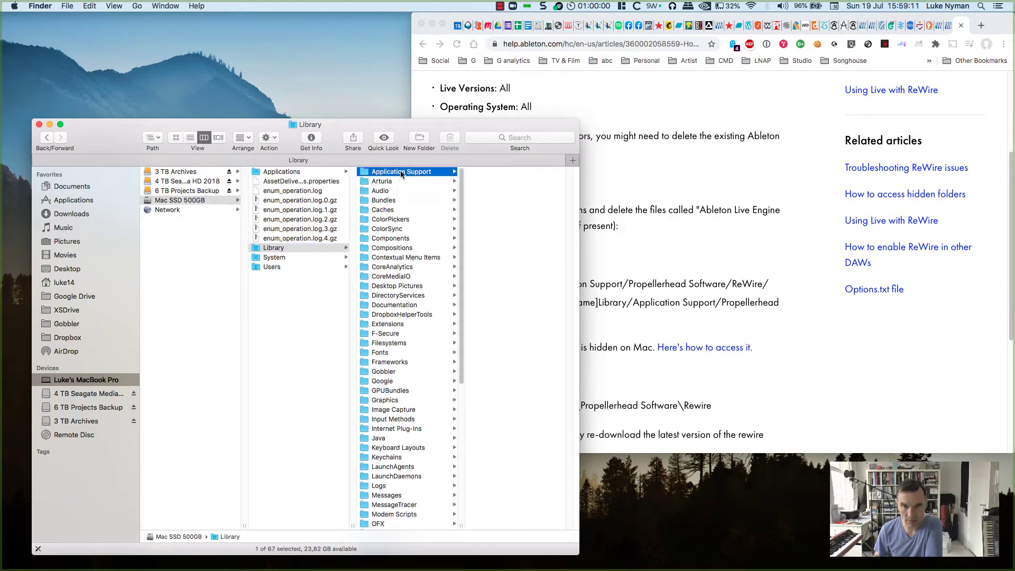
- Arrange the Finder window side by side with the Ableton ReWire help article
left_click_drag(459, 128, 550, 109)
left_click(413, 112)
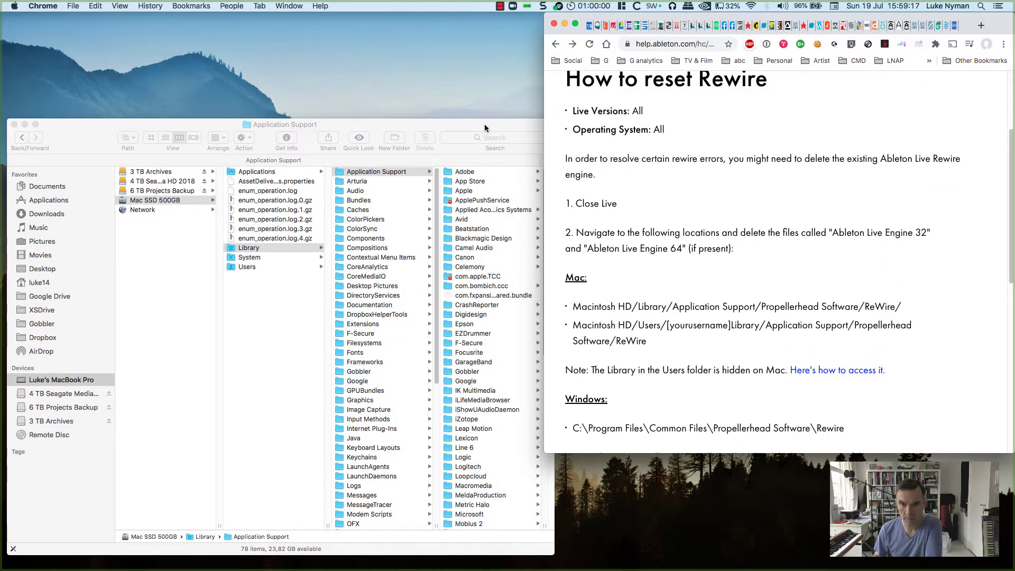
left_click(485, 128)
left_click(557, 308)
left_click(552, 482)
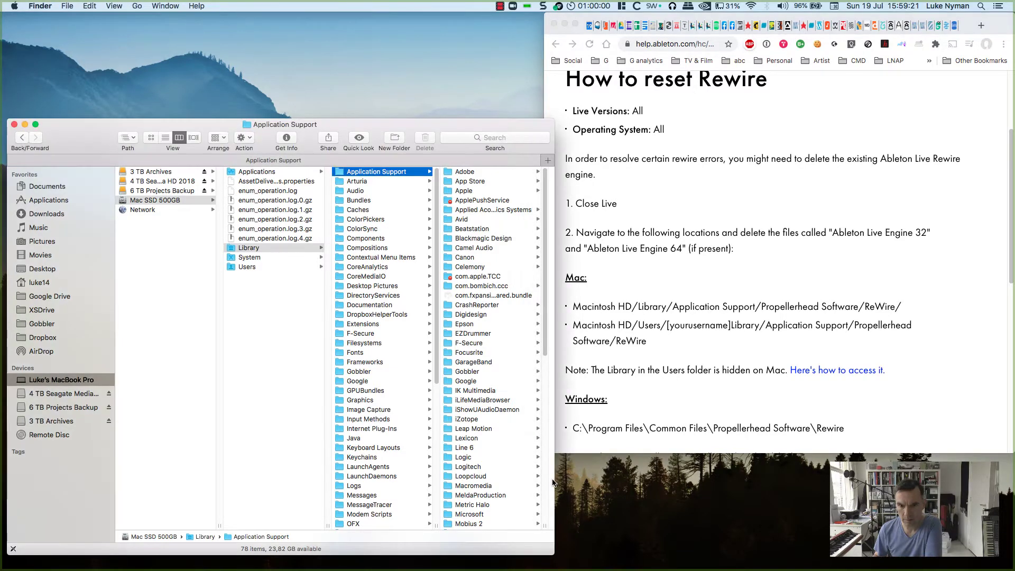
left_click_drag(553, 480, 539, 480)
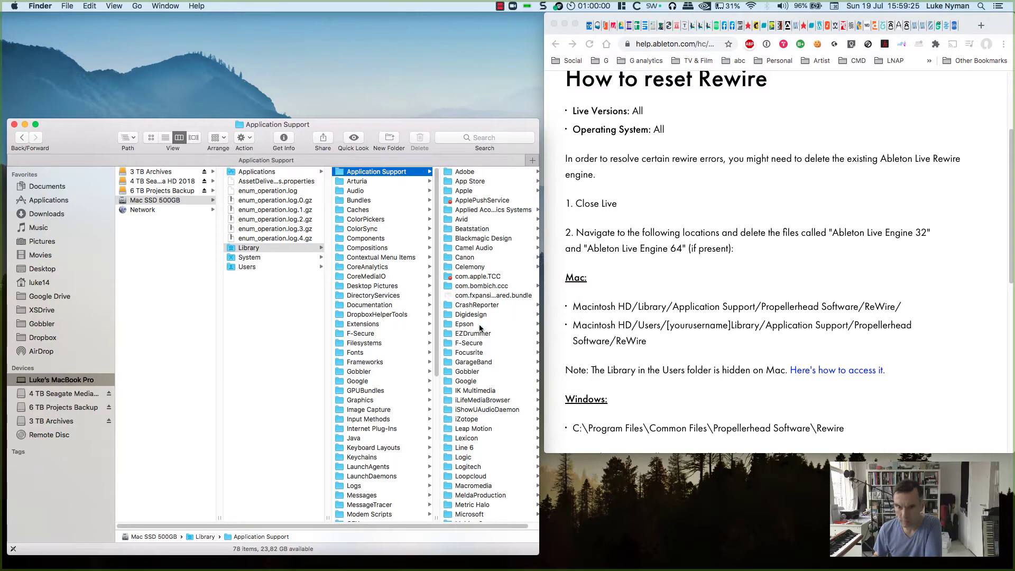
- Open Propellerhead Software > ReWire inside Application Support
scroll(497, 329, "down", 10)
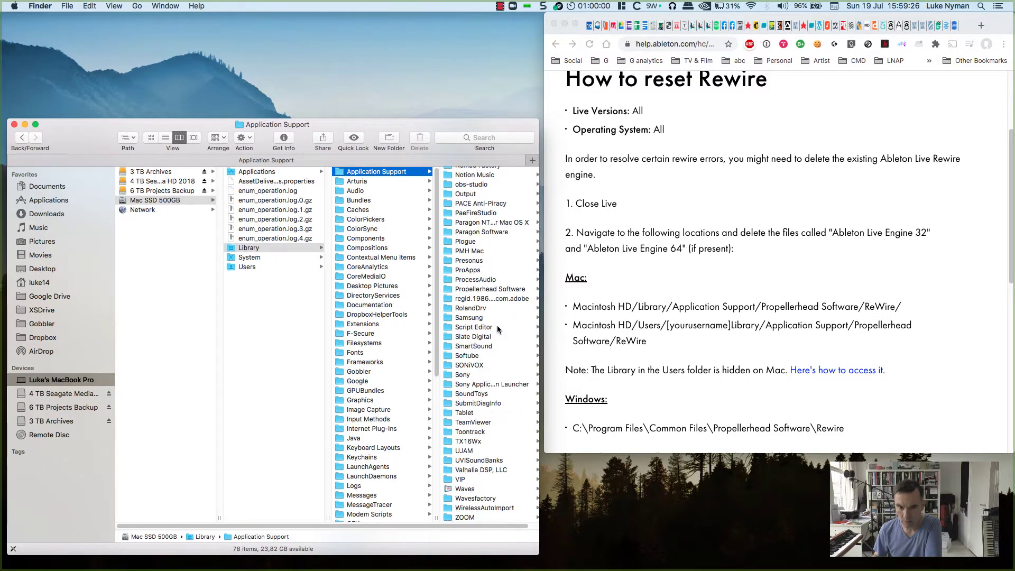
left_click(469, 288)
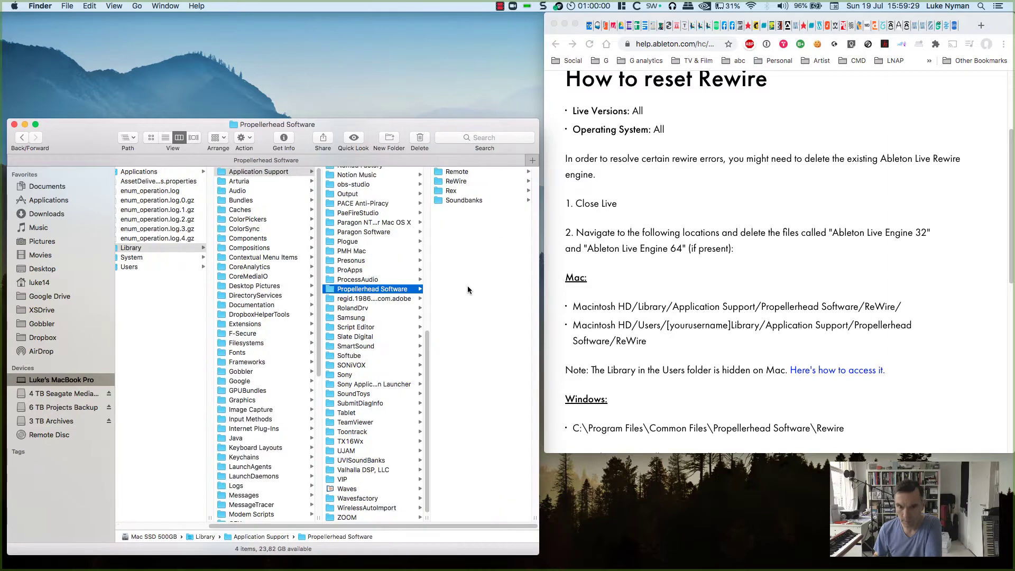
left_click(469, 182)
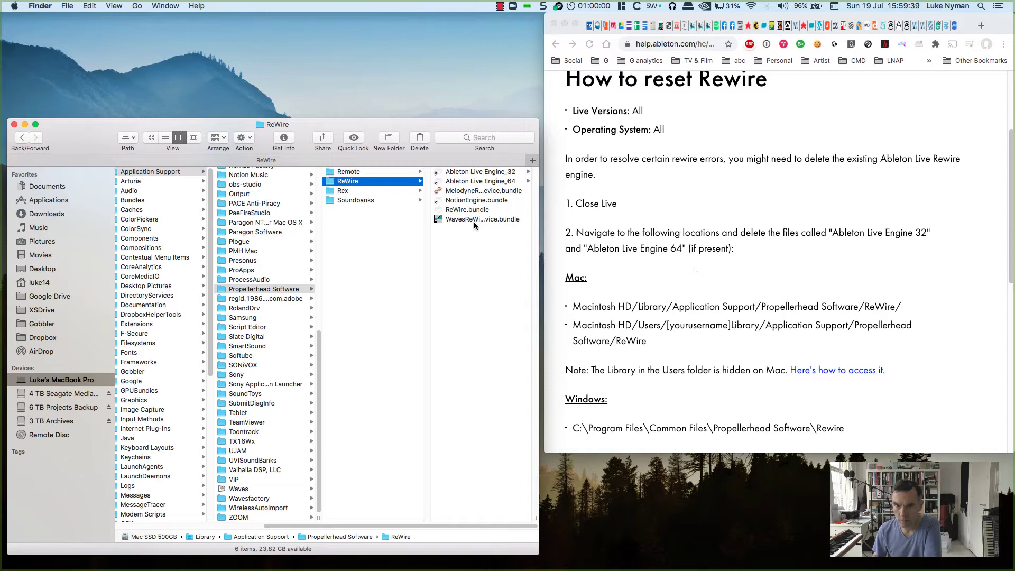
- Select Ableton Live Engine_32 and Ableton Live Engine_64 together and drag them from ReWire onto the desktop
left_click(478, 172)
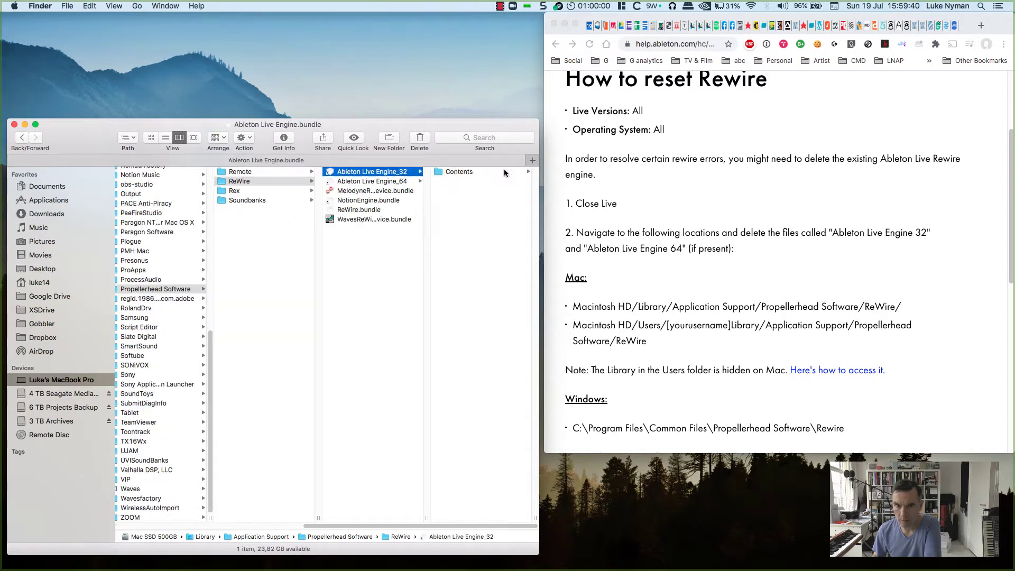
left_click(385, 182)
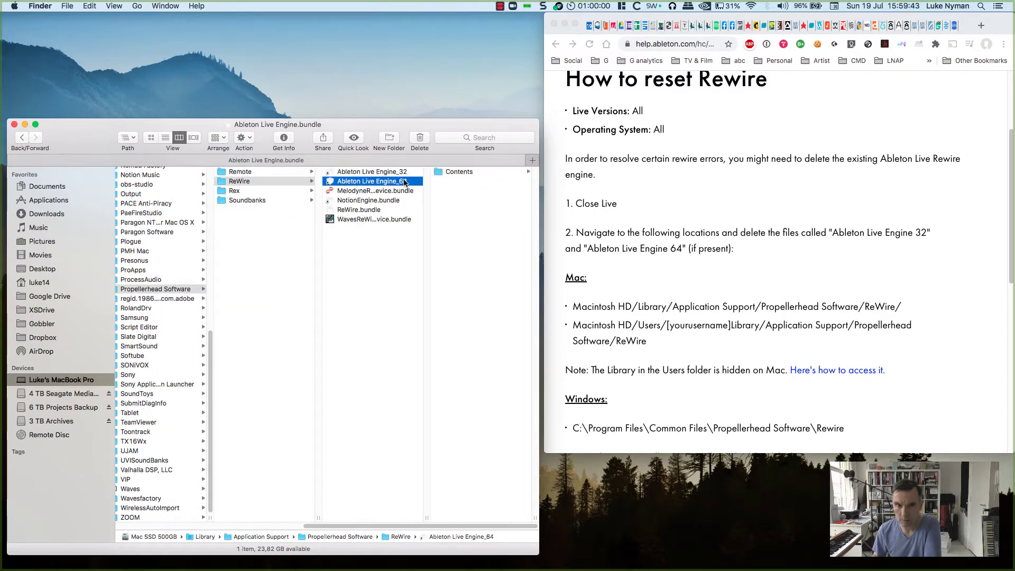
left_click(456, 171)
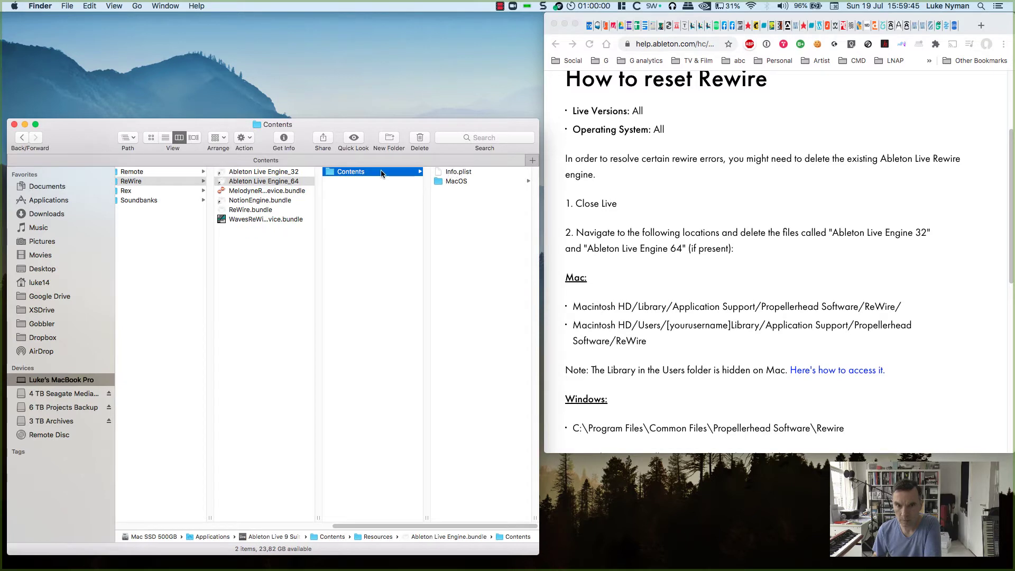
left_click(299, 172)
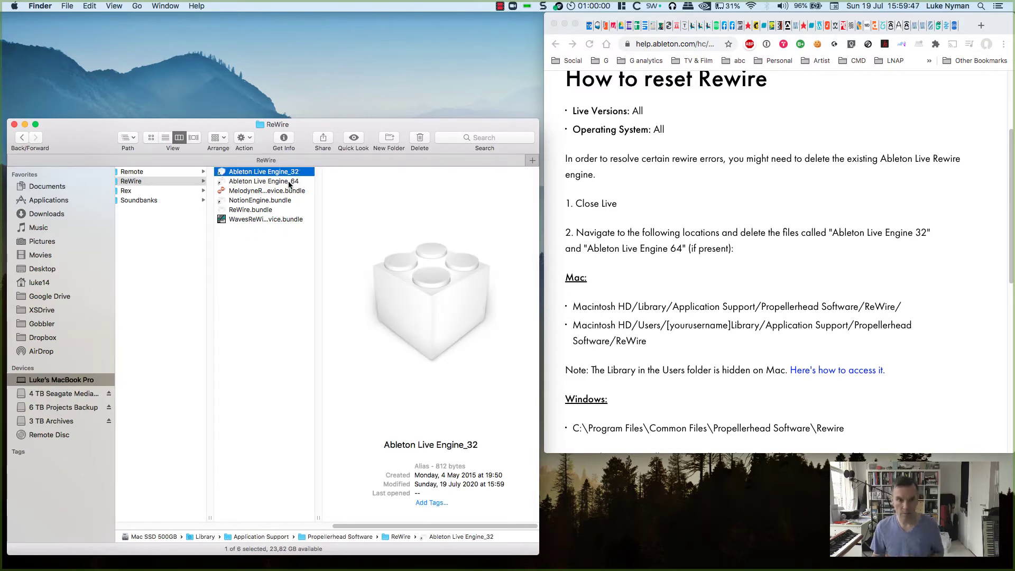
left_click(289, 182, "shift")
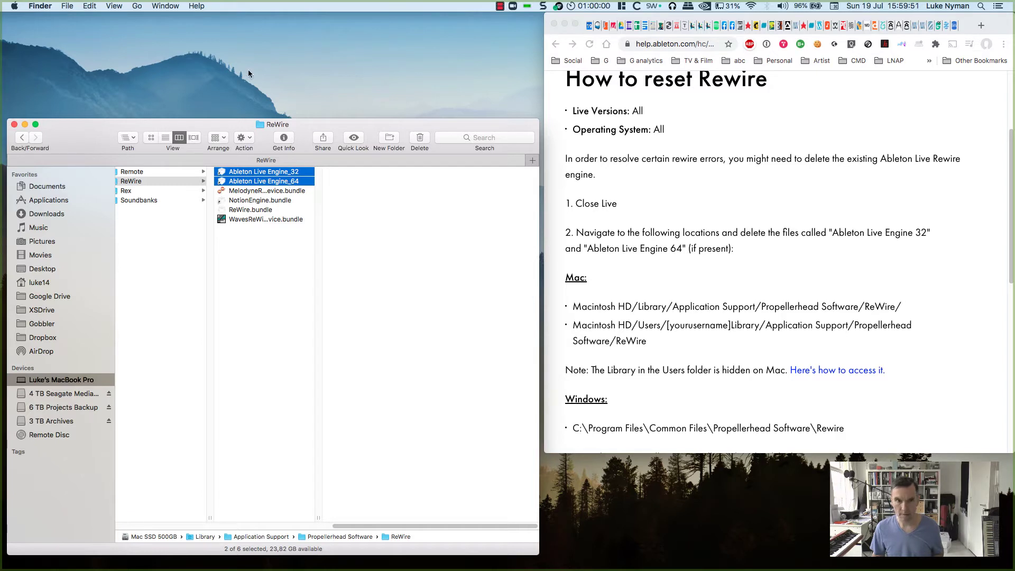
left_click_drag(253, 174, 247, 68)
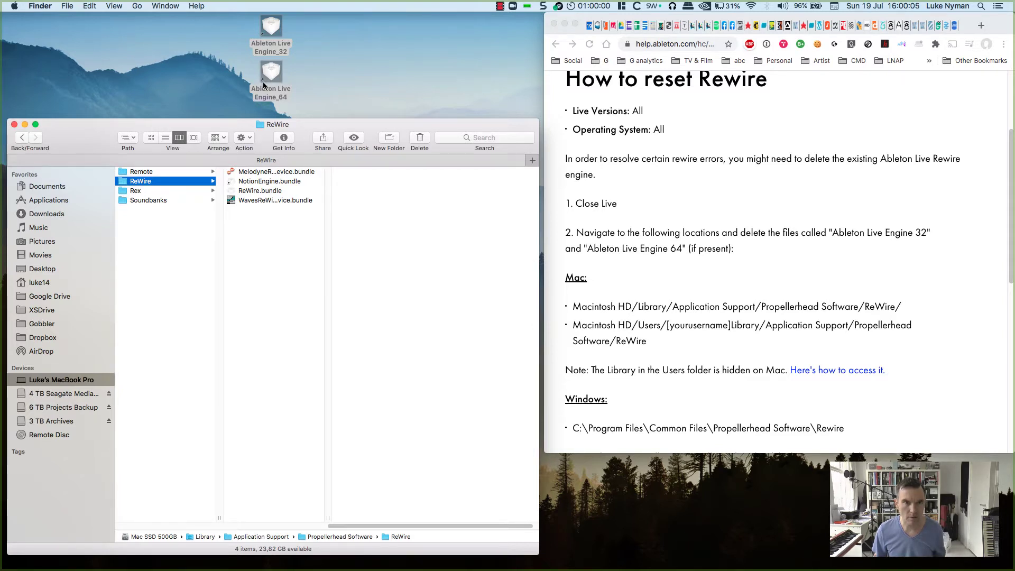
right_click(269, 69)
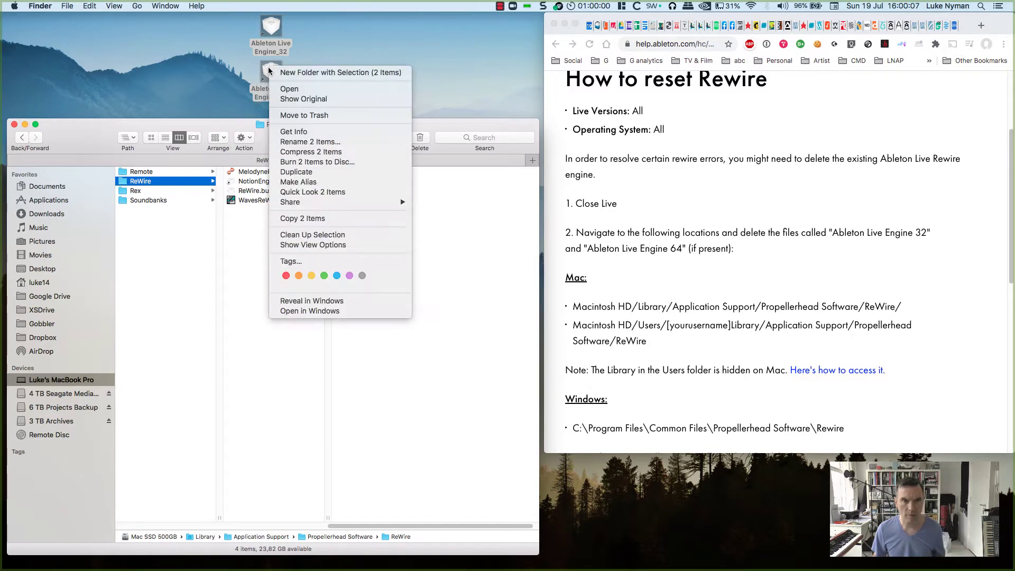
left_click(250, 80)
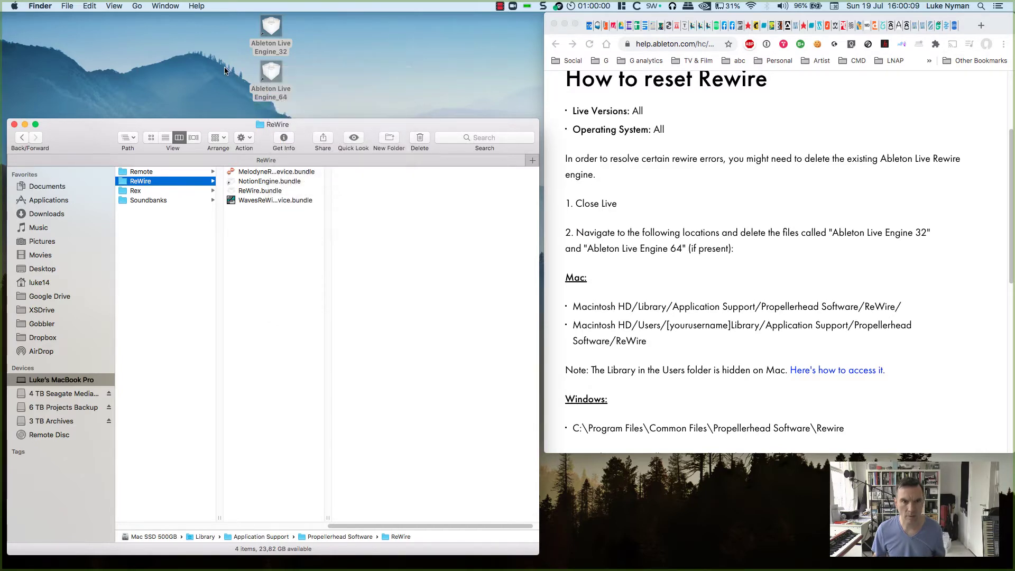
left_click(225, 70)
right_click(275, 74)
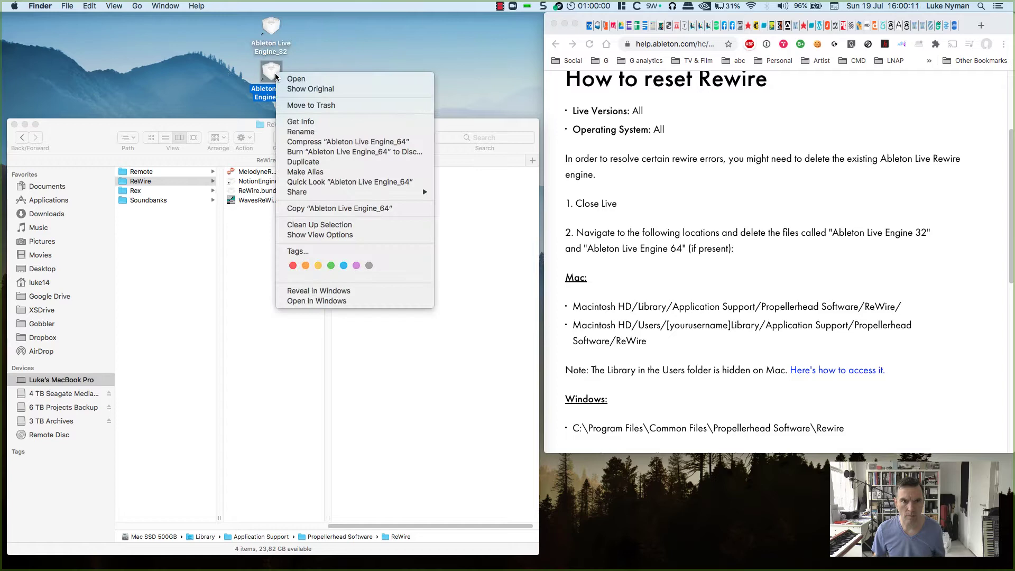
left_click(294, 90)
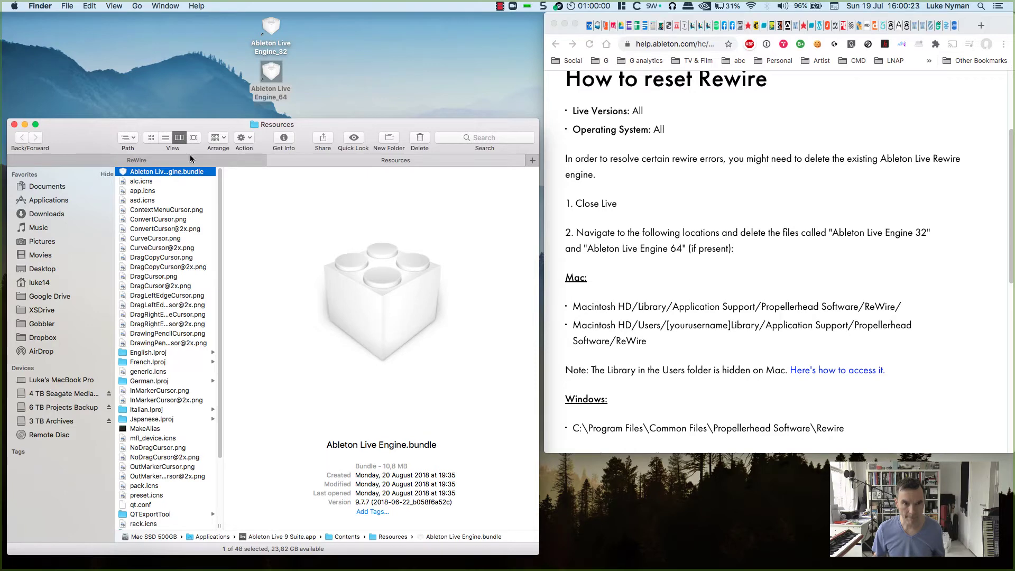
right_click(187, 174)
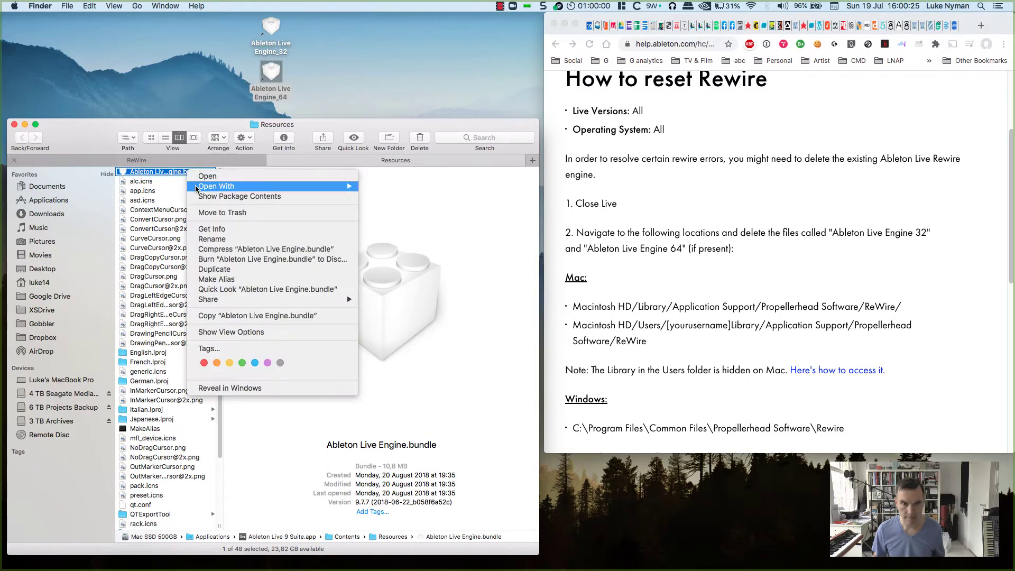
left_click(205, 197)
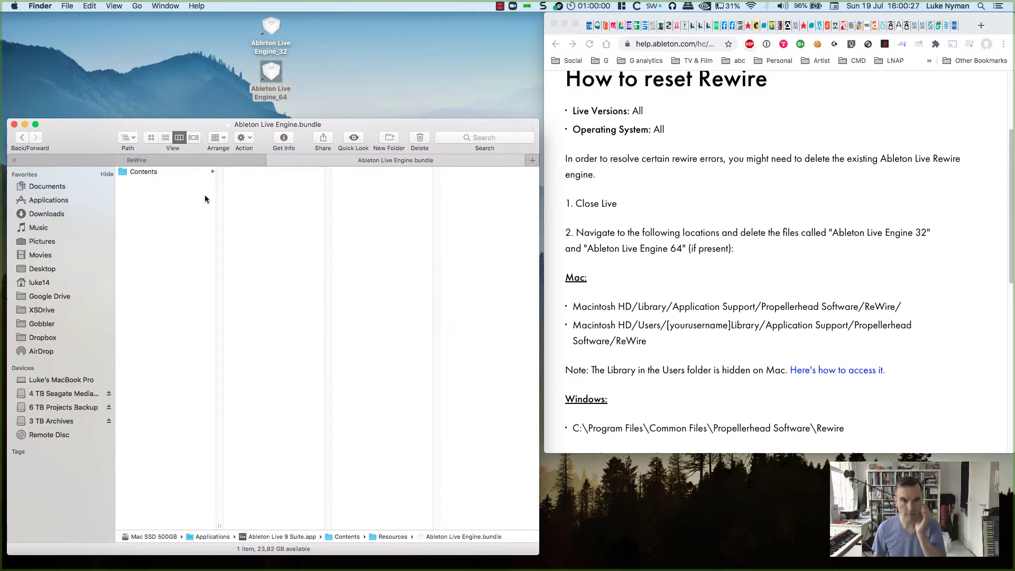
left_click(197, 172)
left_click(249, 181)
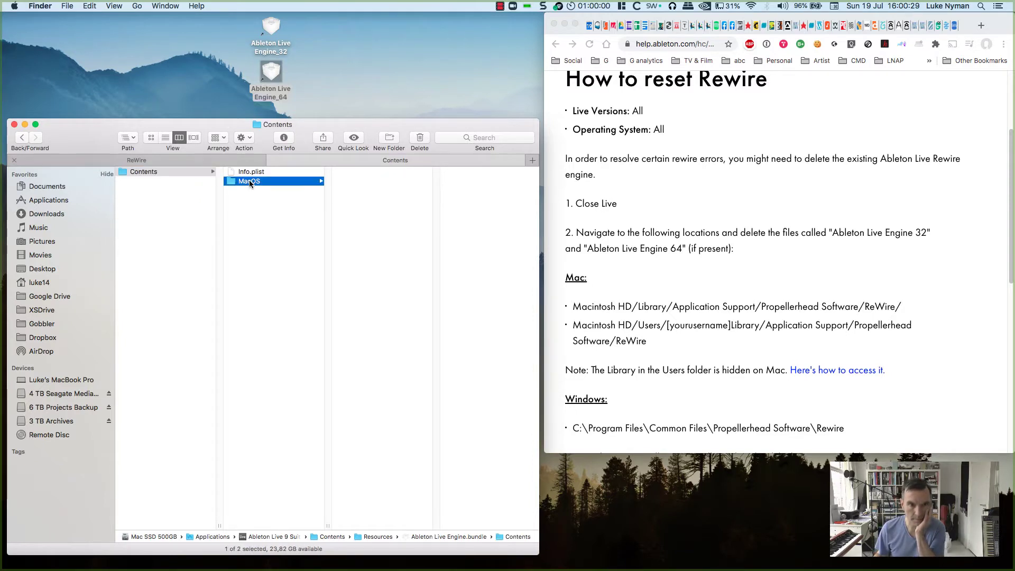
left_click(266, 172)
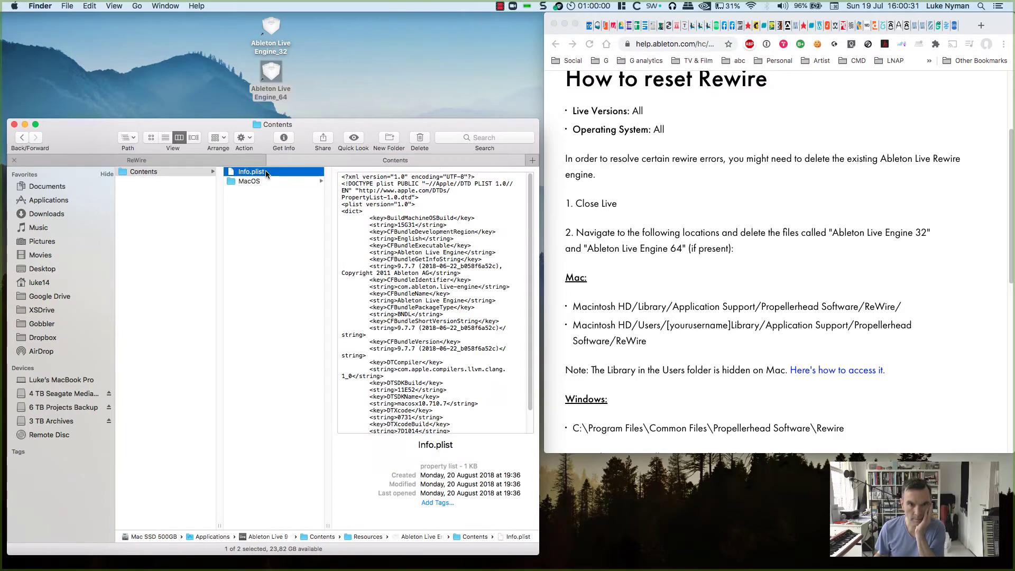
left_click(273, 160)
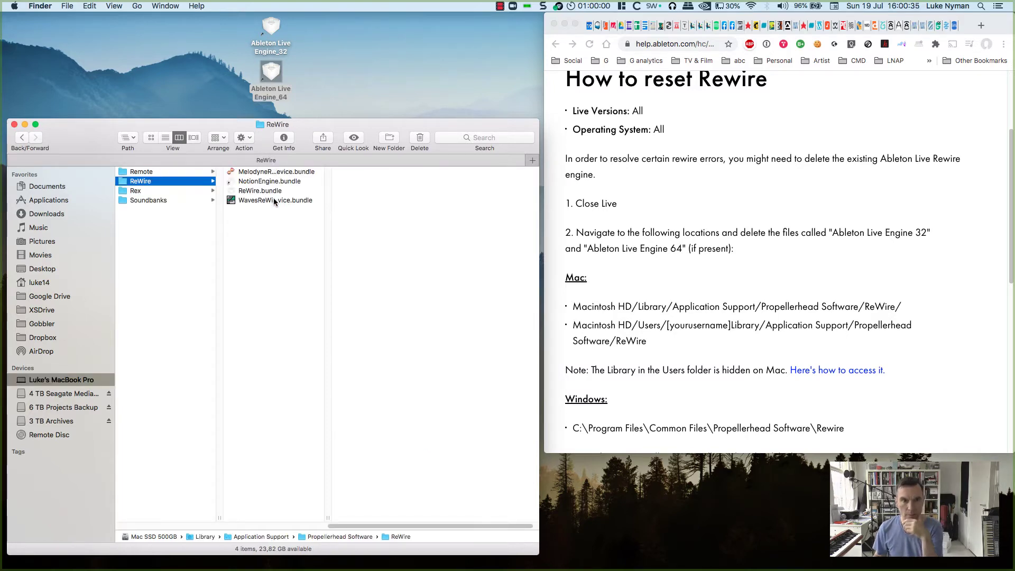
- Browse Mac SSD 500GB > Users to the user's home folder, cancelling an accidental disk rename
left_click(354, 57)
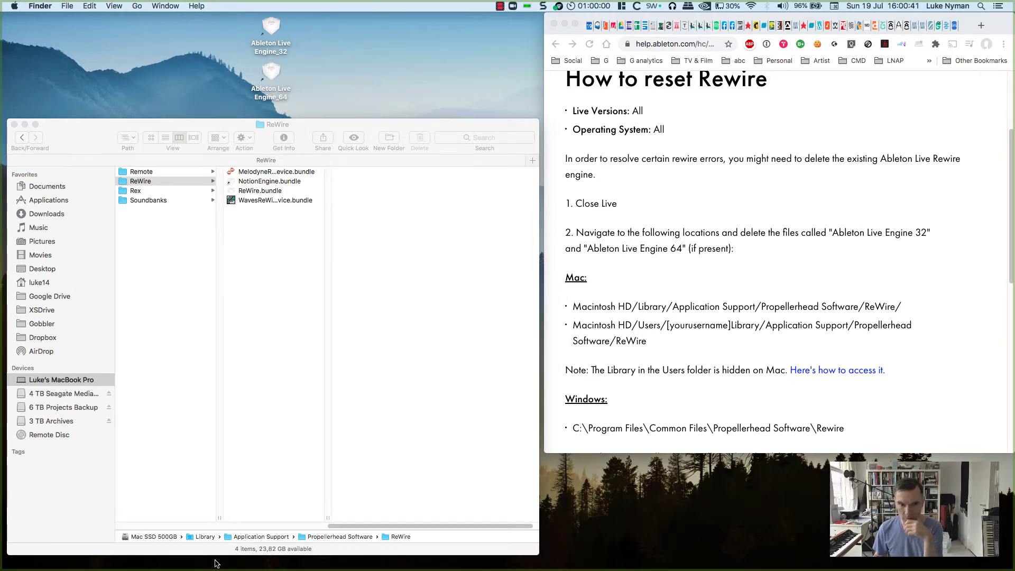
left_click(211, 525)
left_click(211, 525)
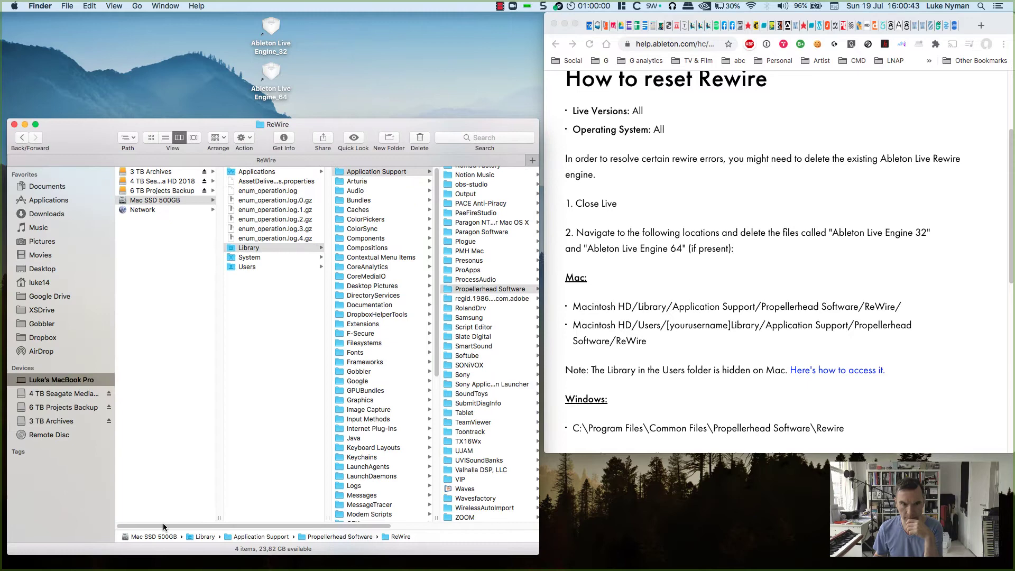
left_click(168, 200)
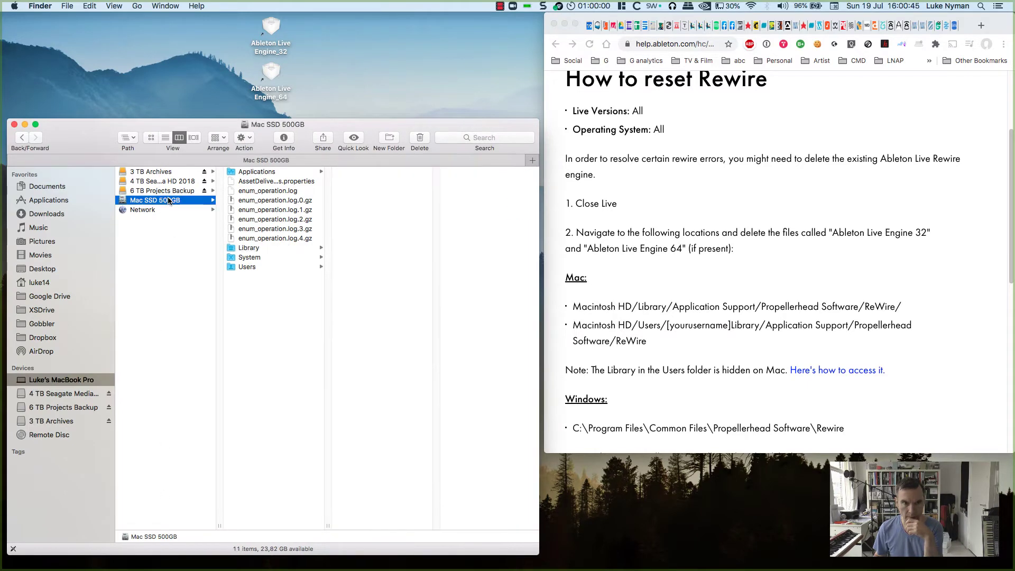
left_click(167, 234)
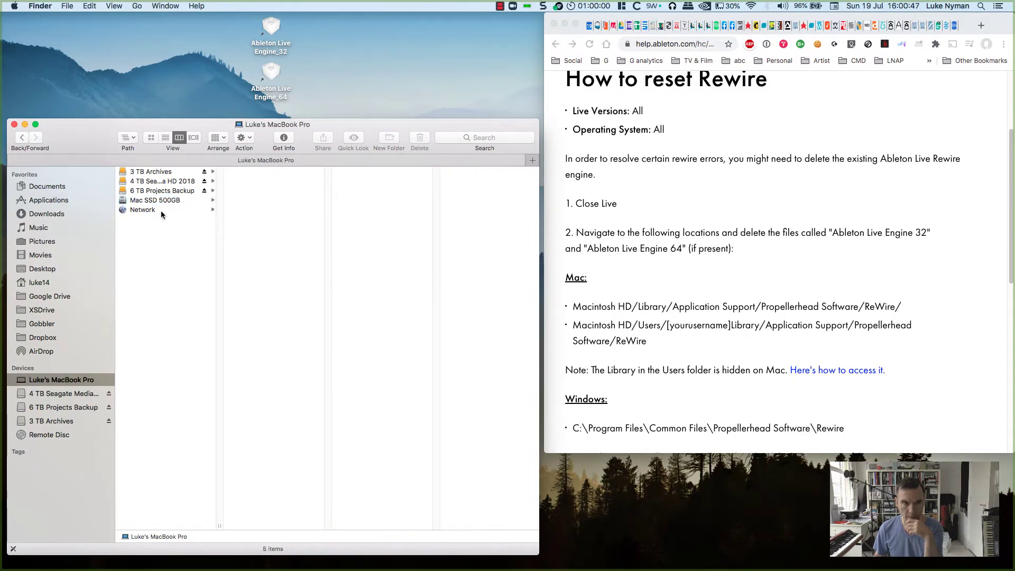
left_click(167, 201)
left_click(252, 266)
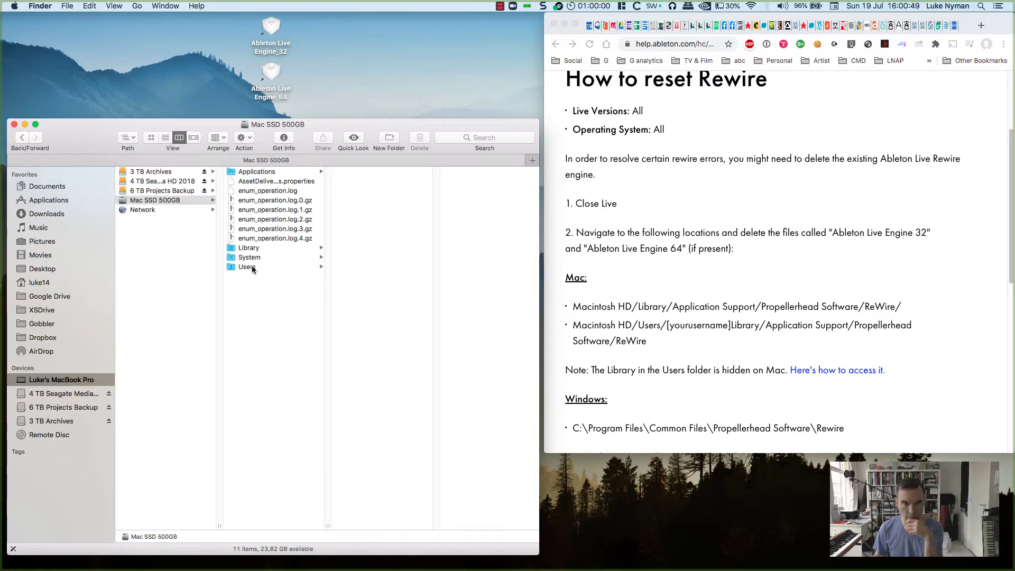
left_click(377, 182)
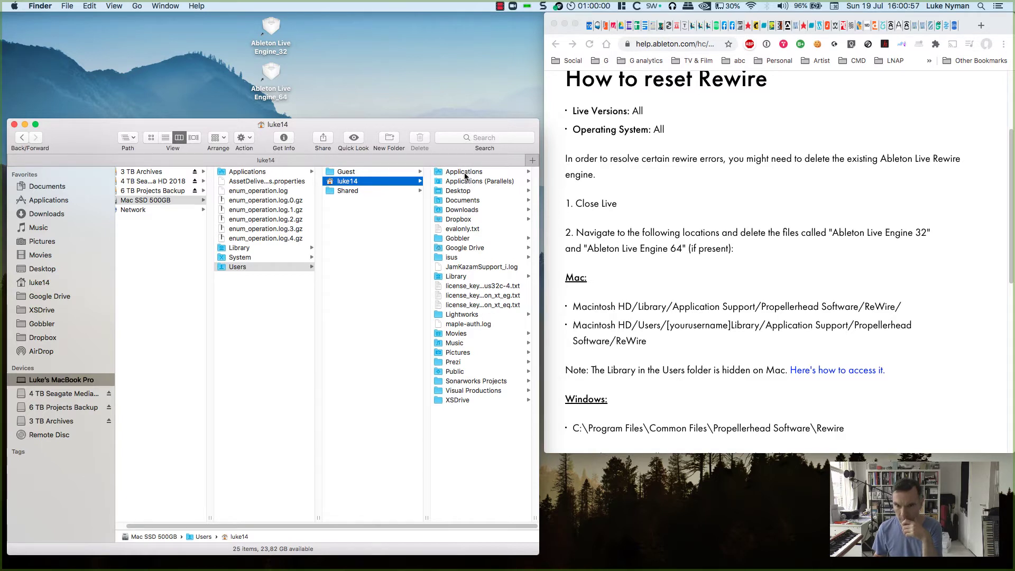
left_click(374, 193)
left_click(373, 173)
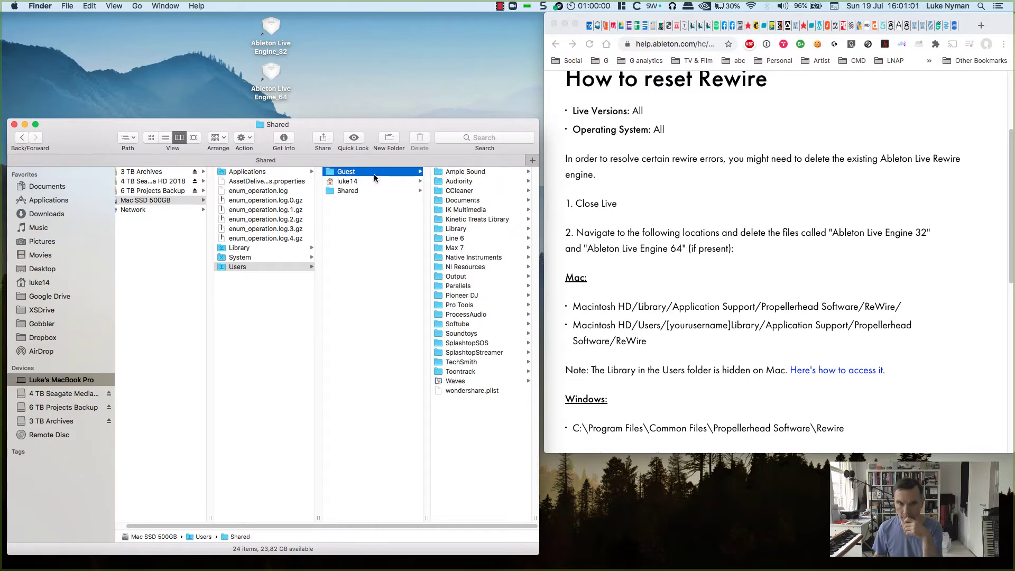
left_click(375, 182)
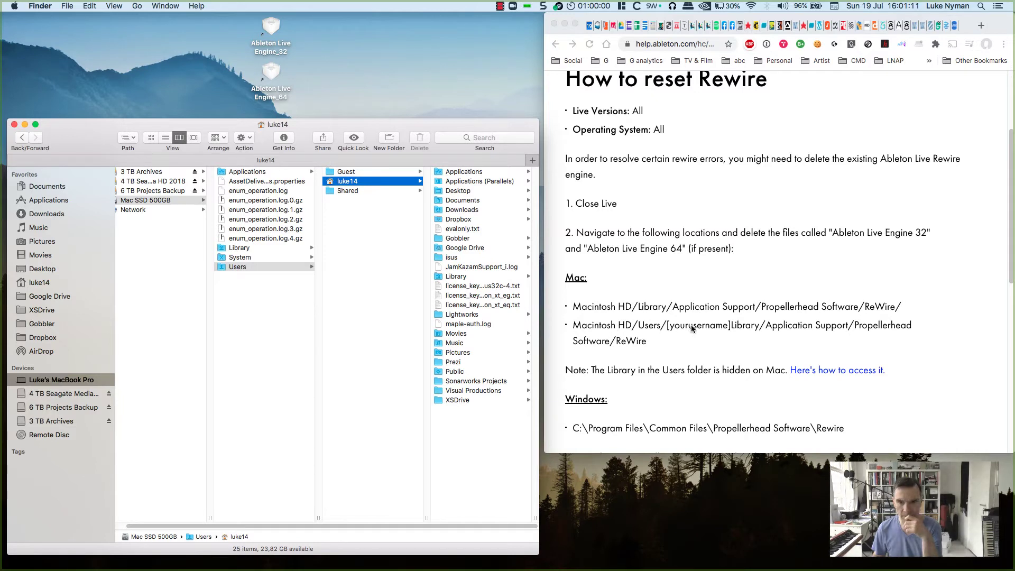
left_click(245, 266)
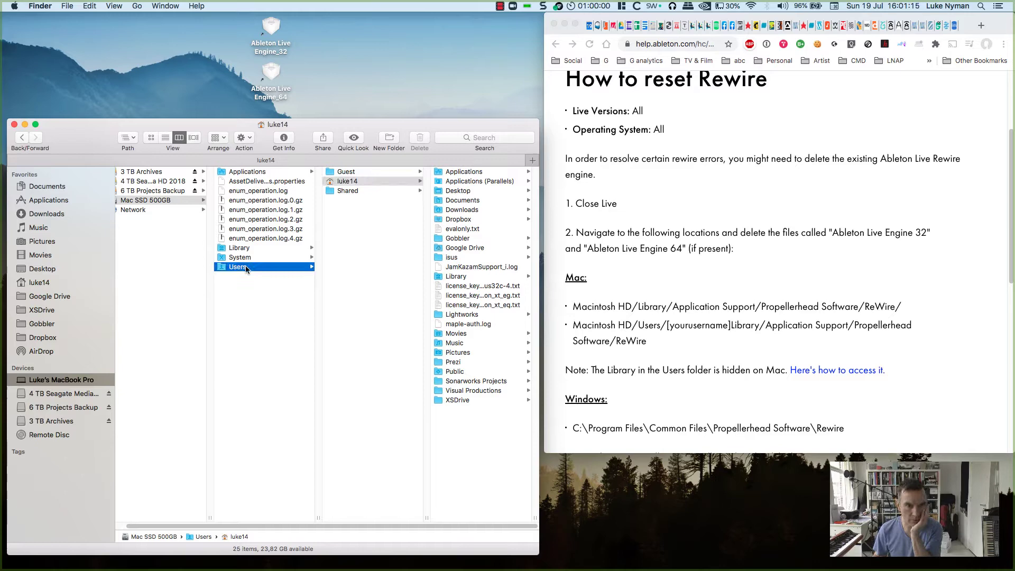
left_click(347, 181)
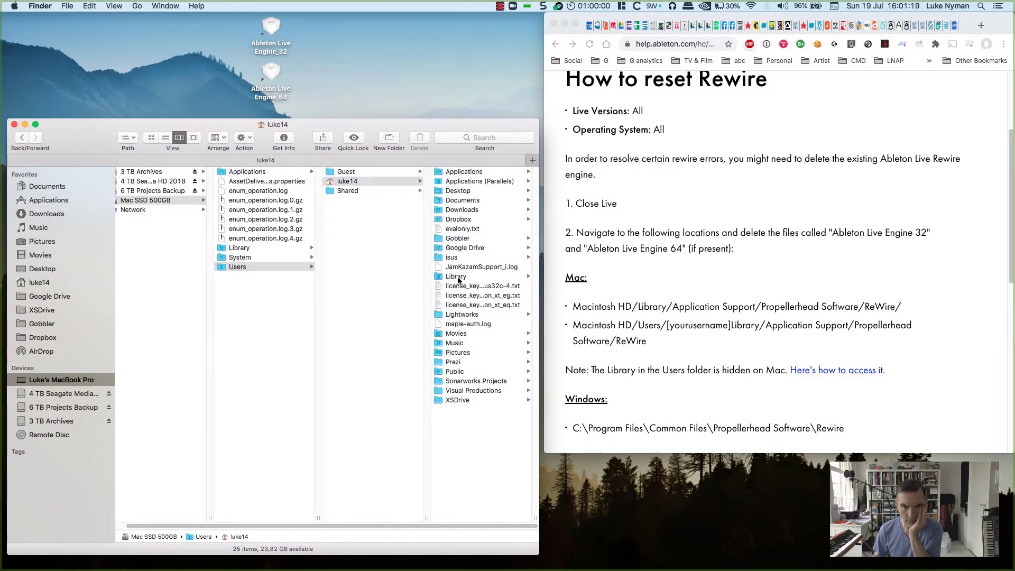
- Open the home Library's Application Support and locate Propellerhead Software
left_click(458, 277)
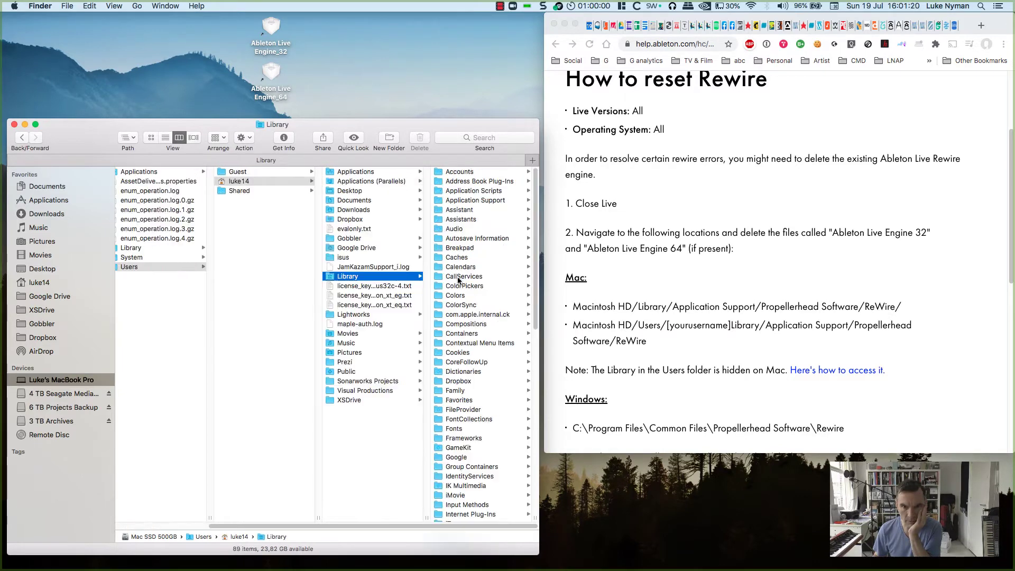
left_click(466, 202)
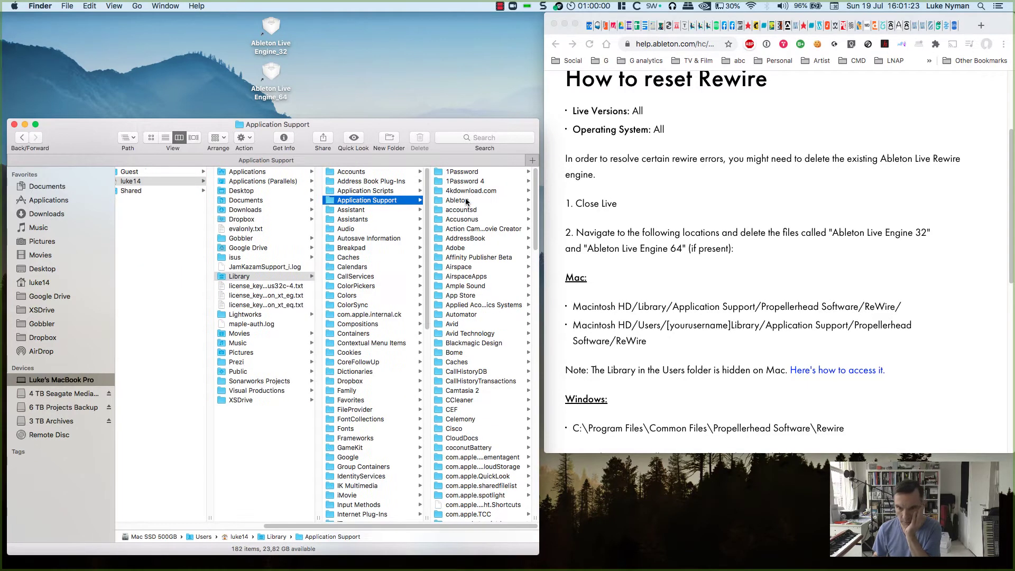
left_click(466, 201)
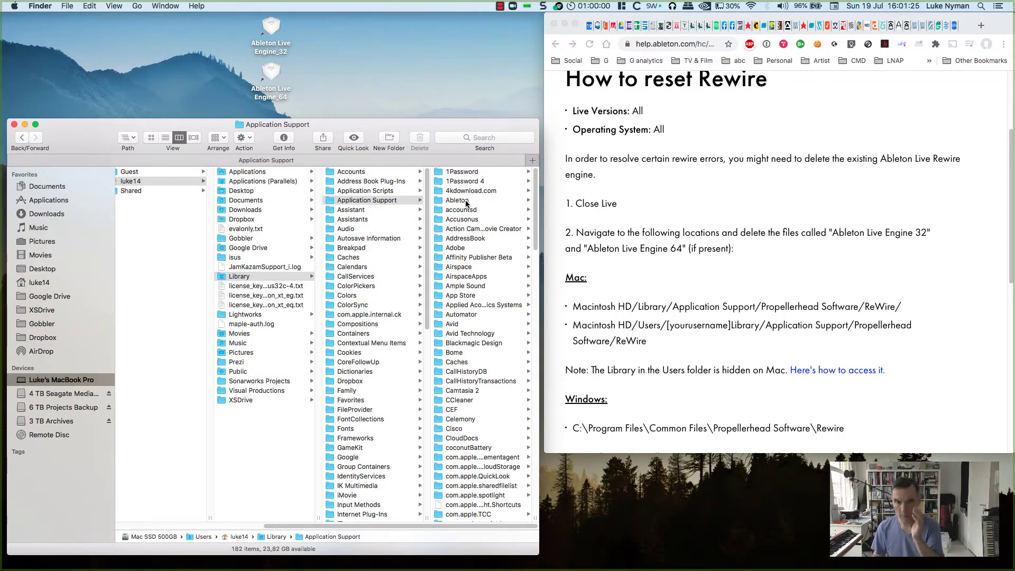
key("Right")
type("live r")
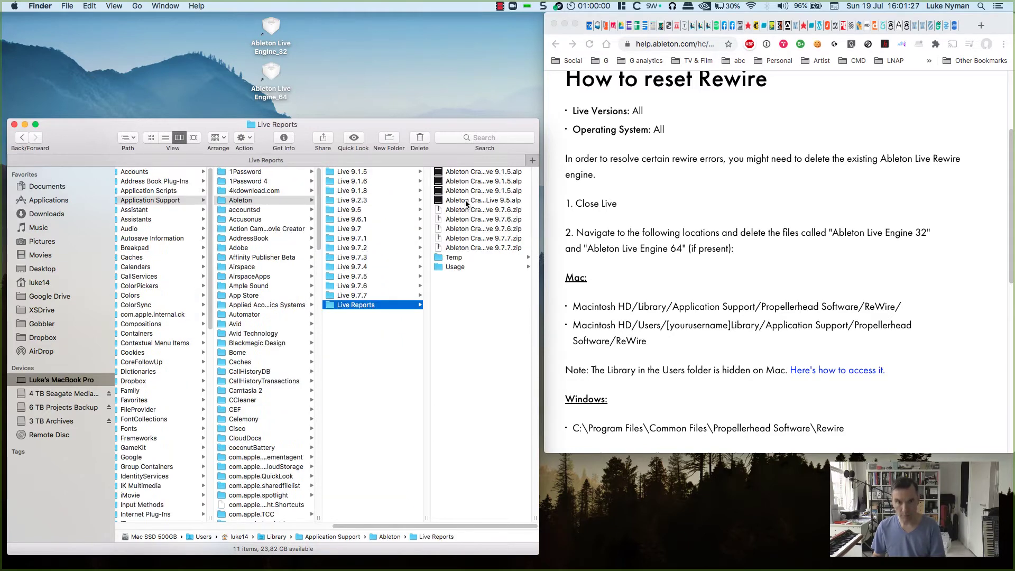
left_click(181, 202)
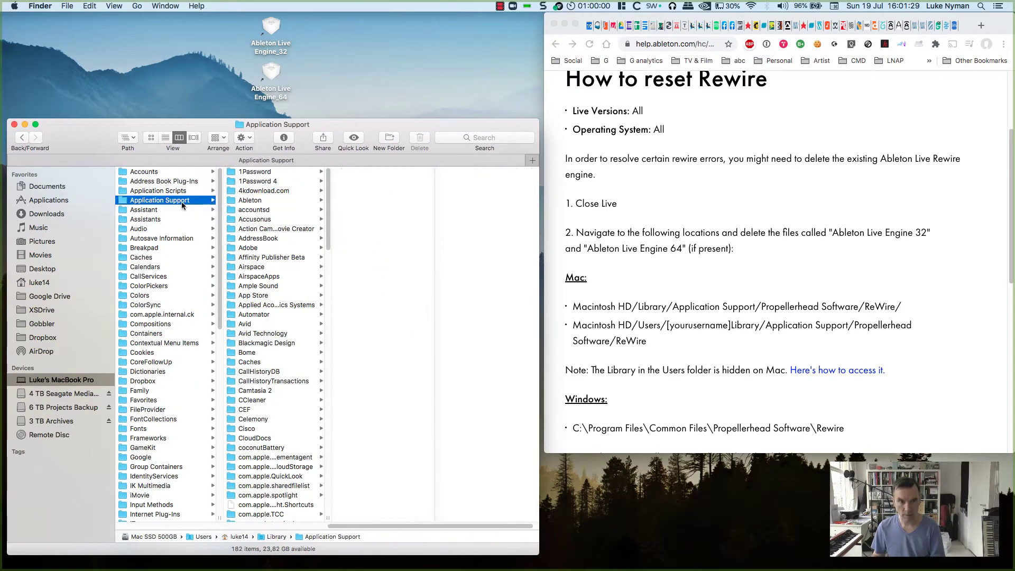
type("pio")
scroll(302, 270, "down", 5)
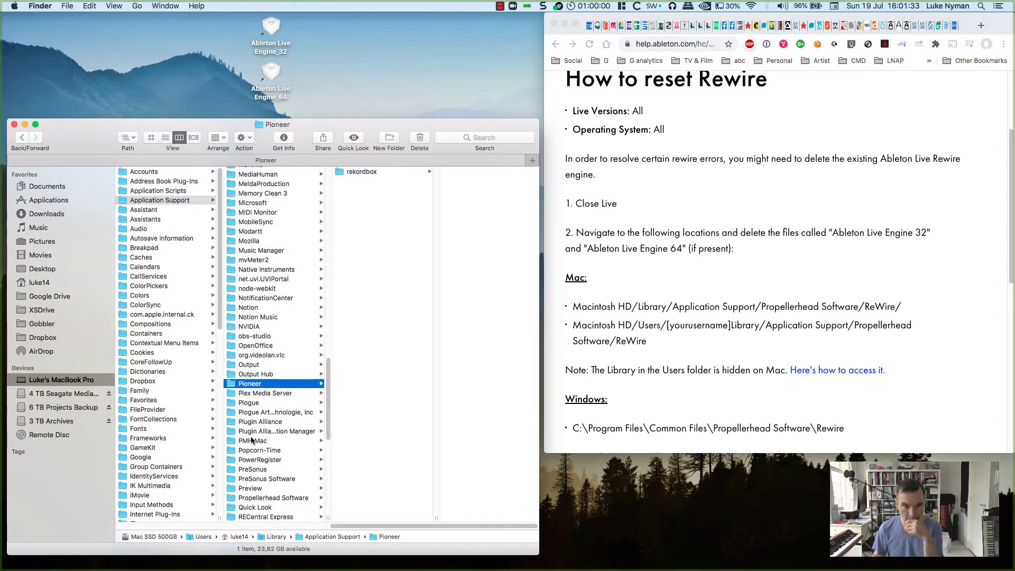
- Open Propellerhead Software > ReWire and select both Ableton Live Engine_32 and _64 files
left_click(254, 498)
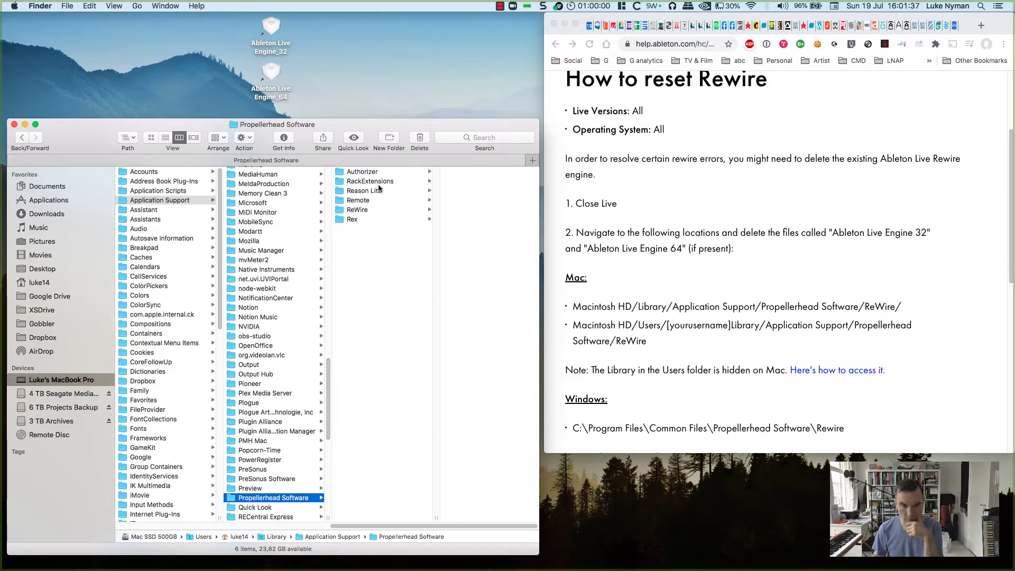
left_click(377, 210)
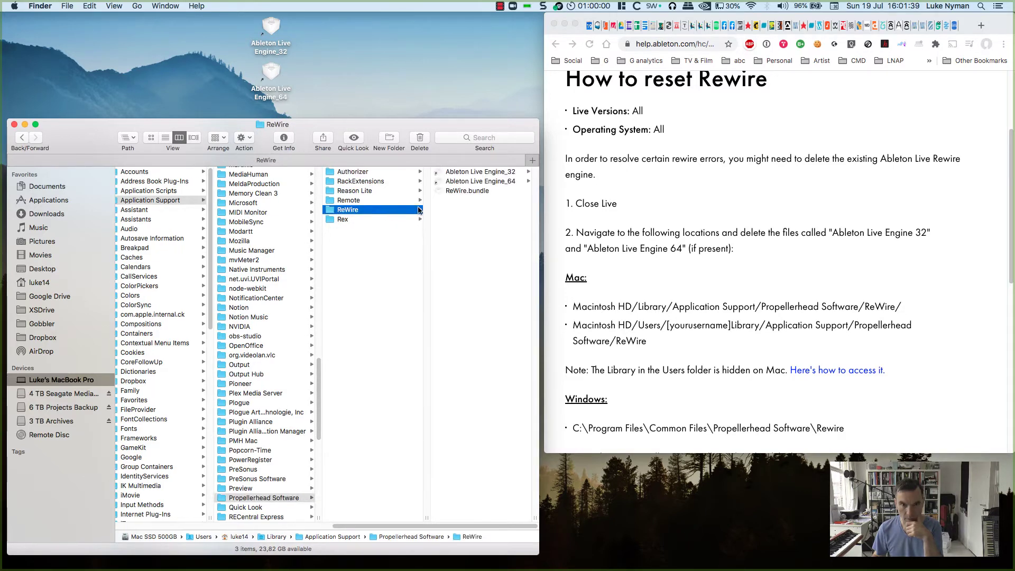
left_click(462, 171)
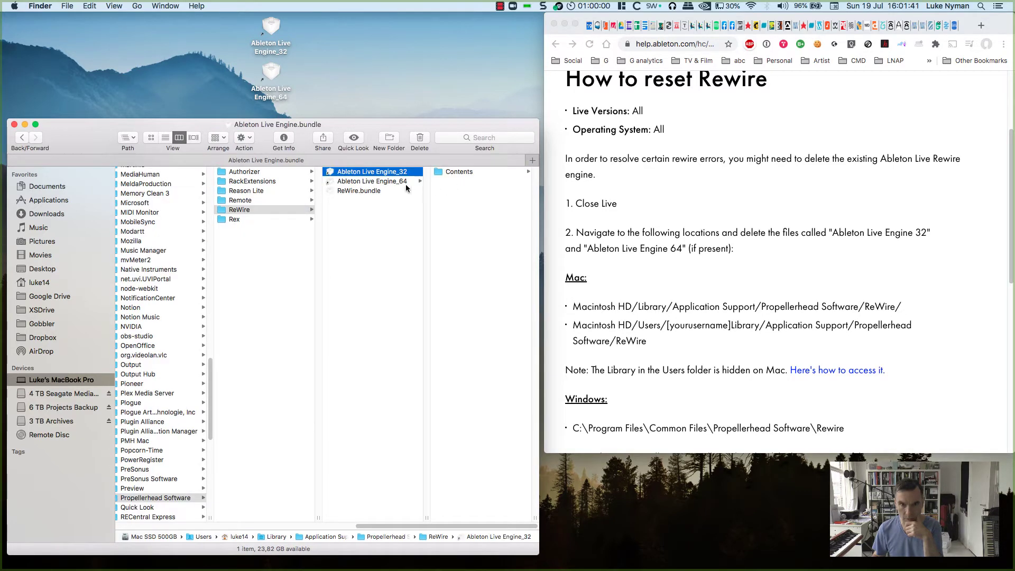
left_click(402, 181, "shift")
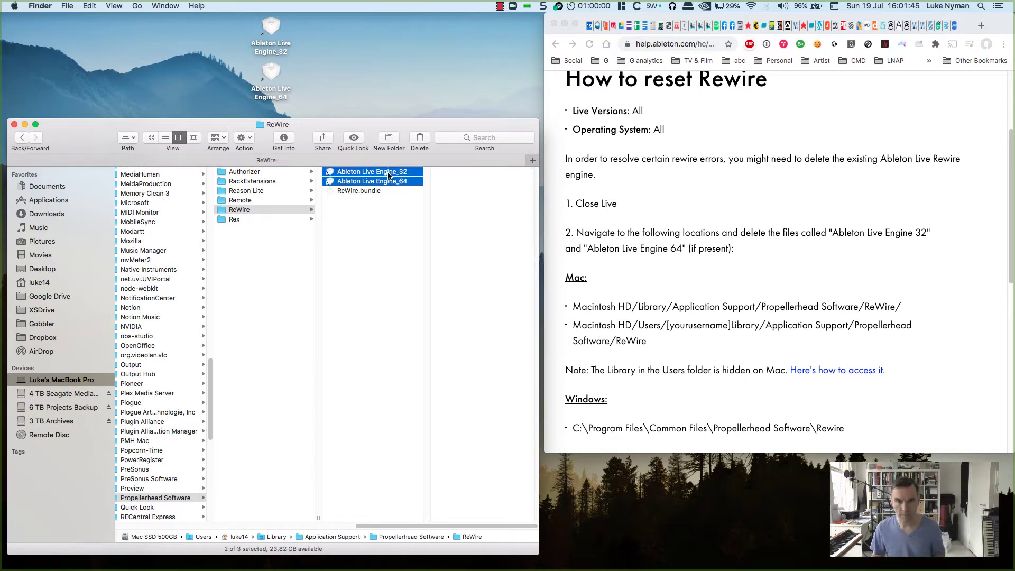
- Create a new untitled folder on the desktop and open it
right_click(359, 44)
left_click(381, 52)
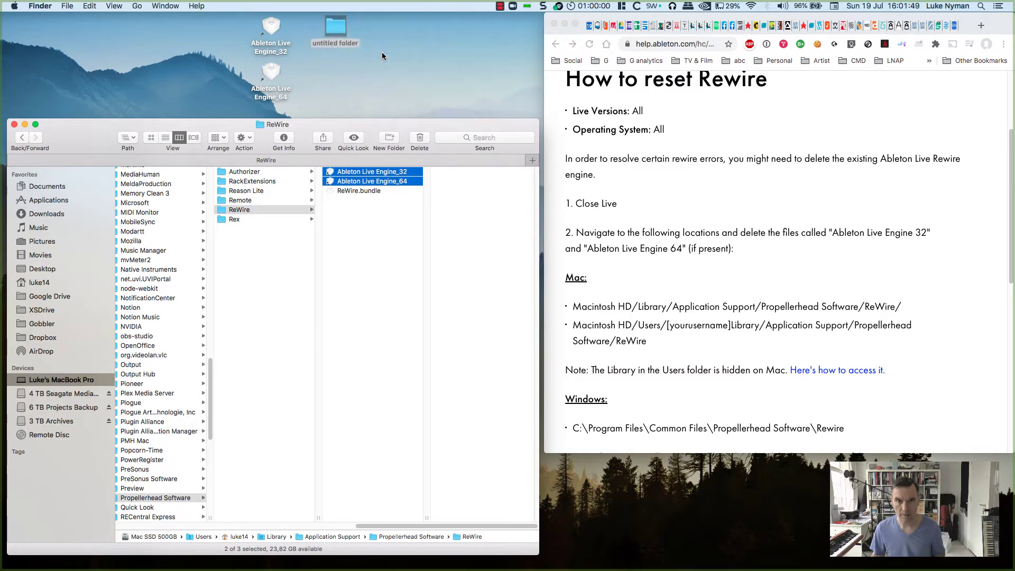
double_click(333, 28)
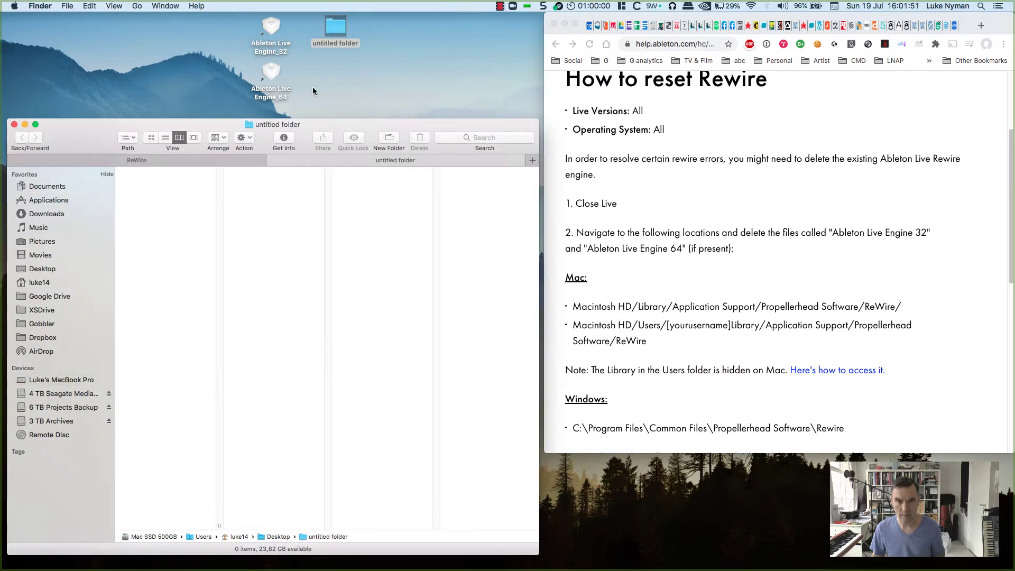
- Move both Ableton Live Engine files into the untitled folder, then close its window
left_click(136, 160)
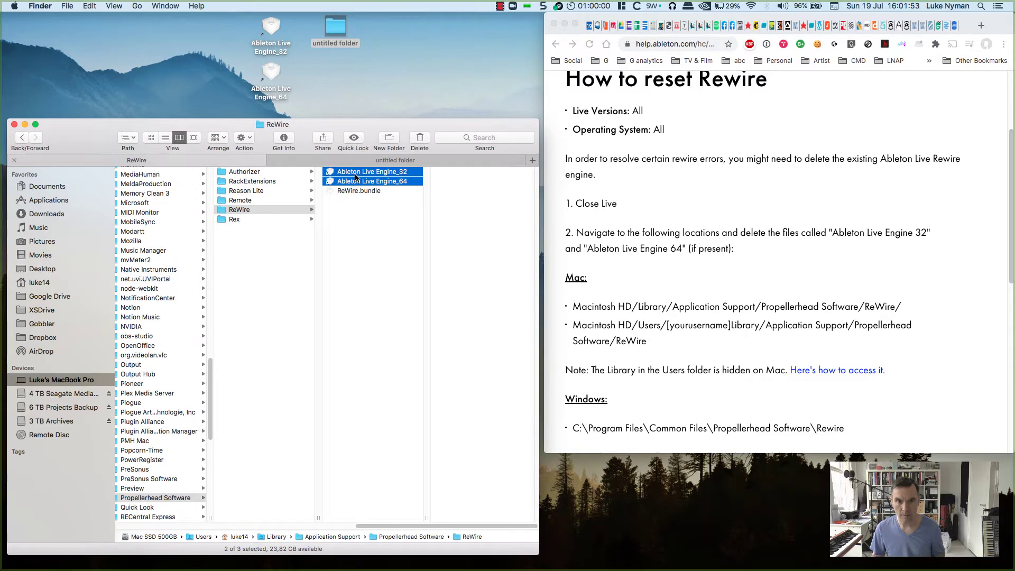
left_click_drag(355, 177, 335, 29)
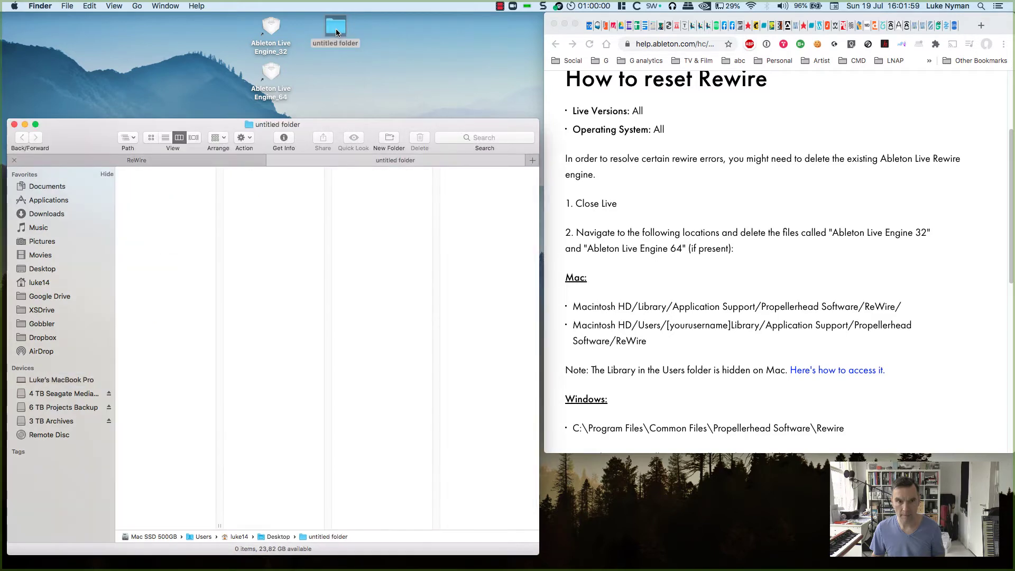
left_click(208, 160)
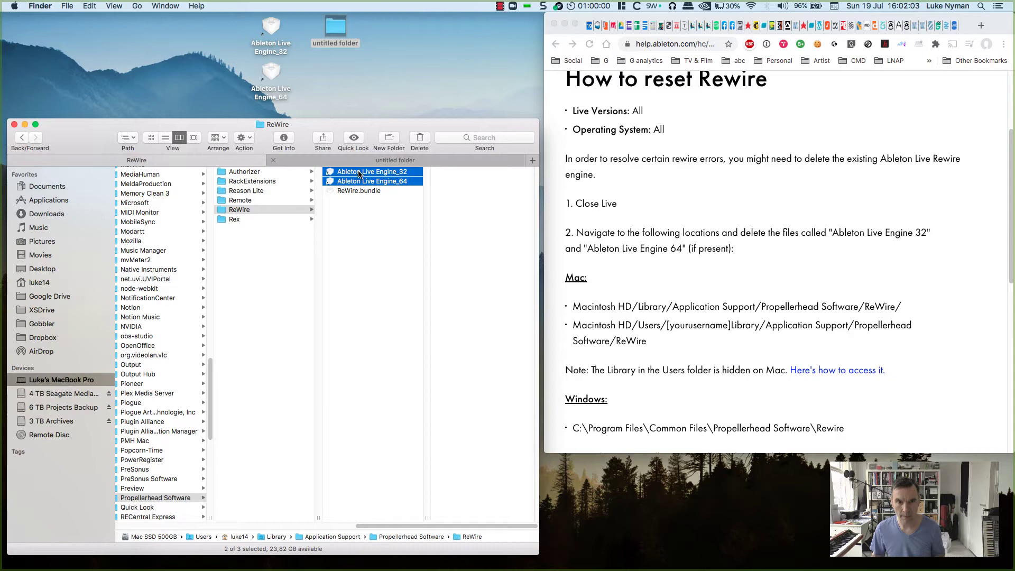
left_click_drag(358, 174, 338, 168)
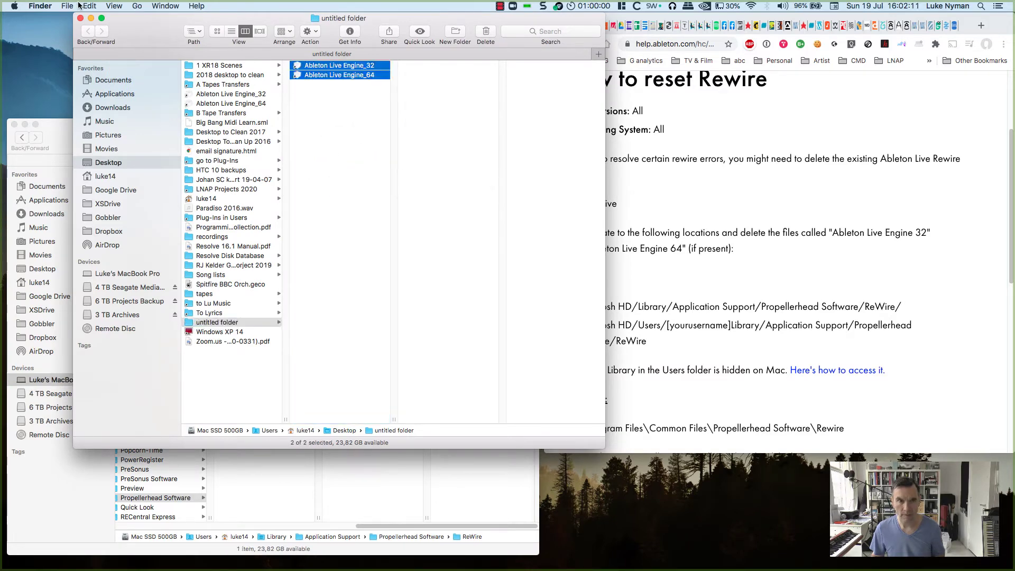
left_click(80, 19)
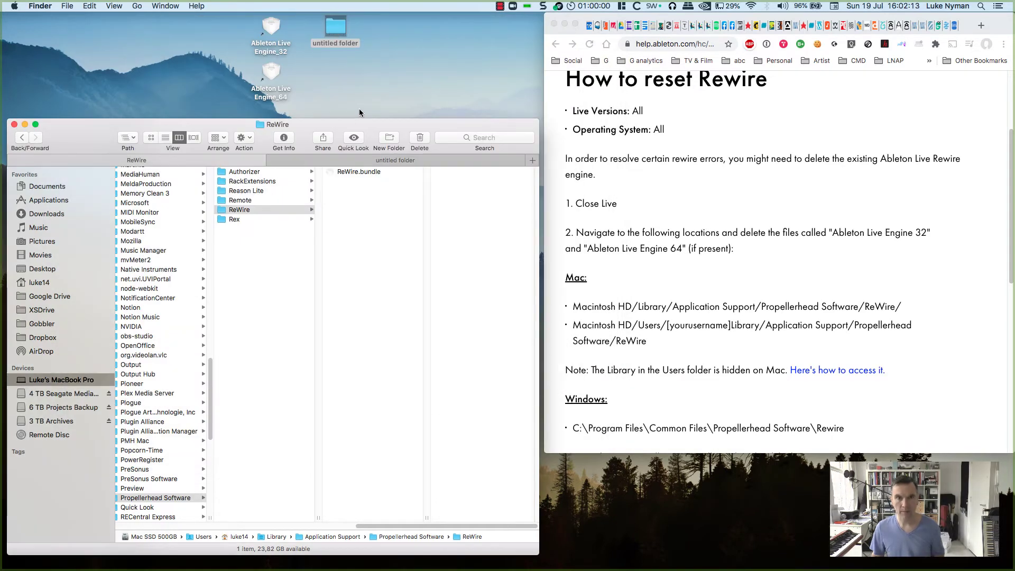
left_click(362, 110)
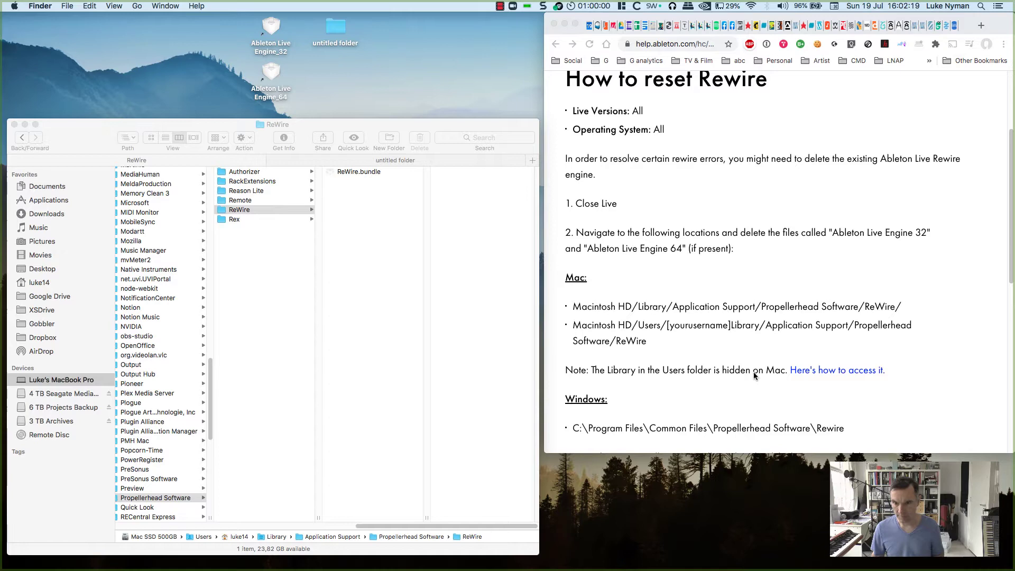
- Scroll the Ableton ReWire help article down to step 3 about relaunching Live
scroll(698, 357, "down", 5)
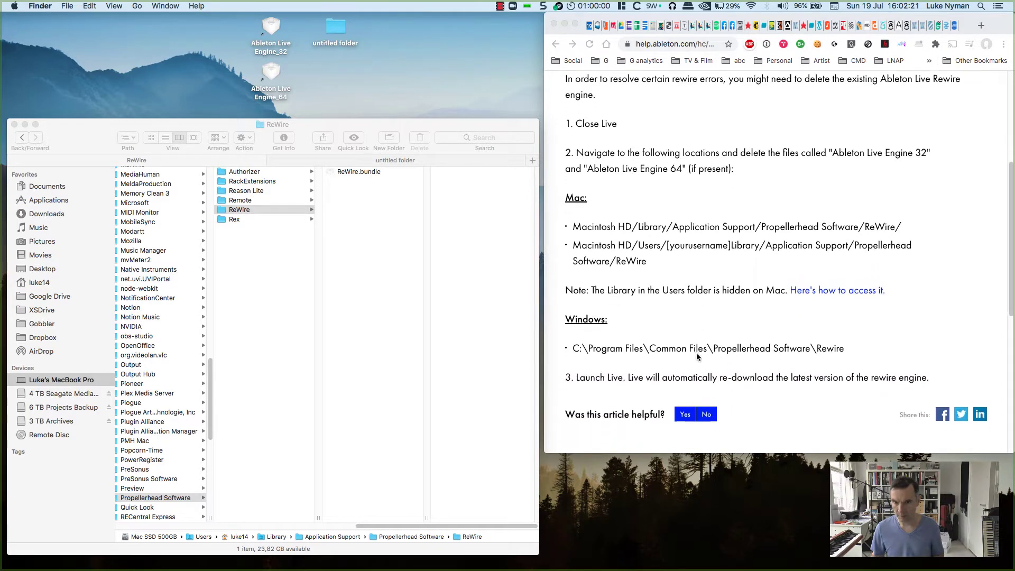
scroll(658, 255, "down", 4)
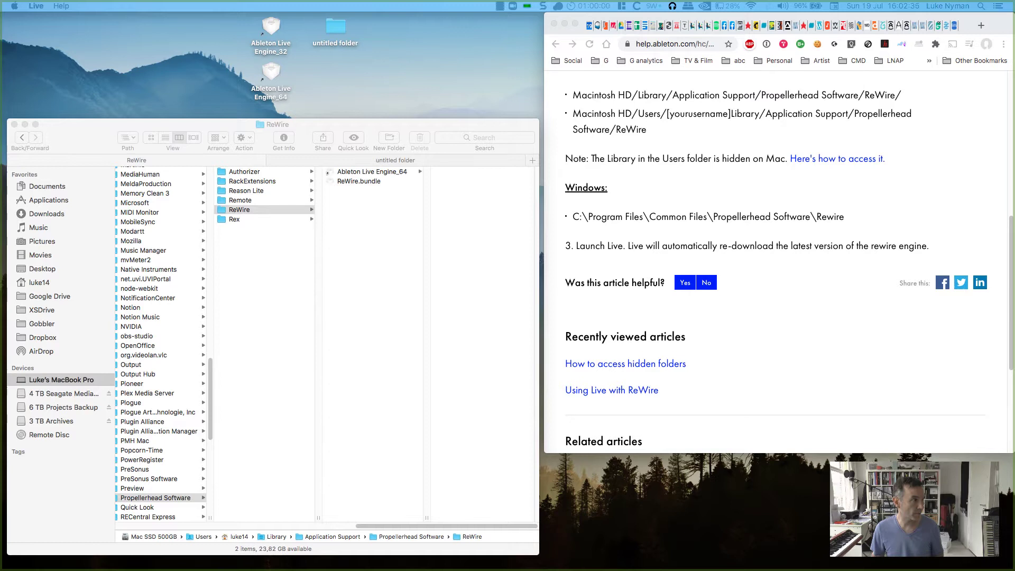
- Reposition the new Live set window and highlight the article's note that Live re-downloads the engine
left_click(113, 70)
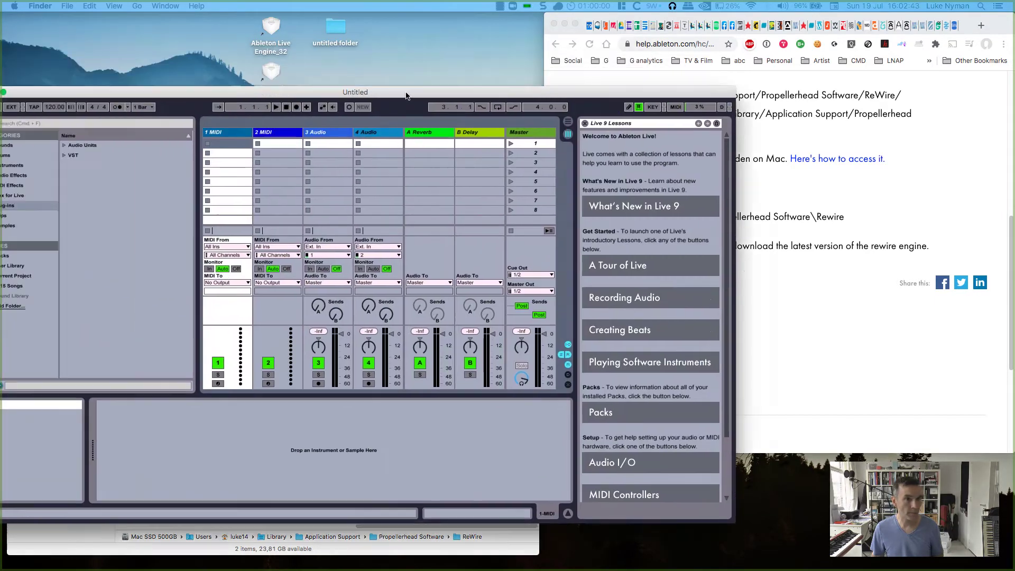
left_click_drag(509, 100, 527, 109)
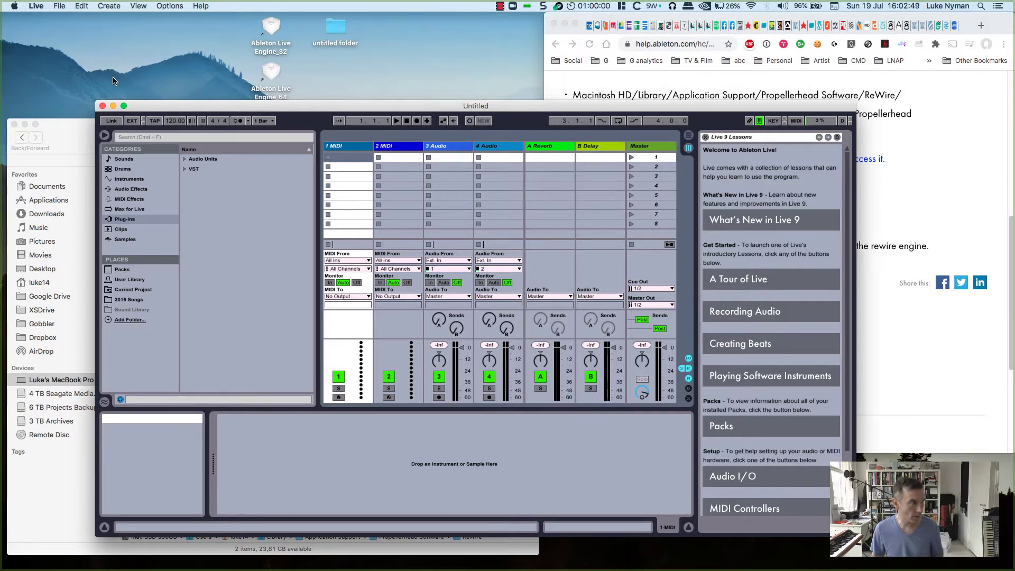
left_click_drag(176, 106, 231, 108)
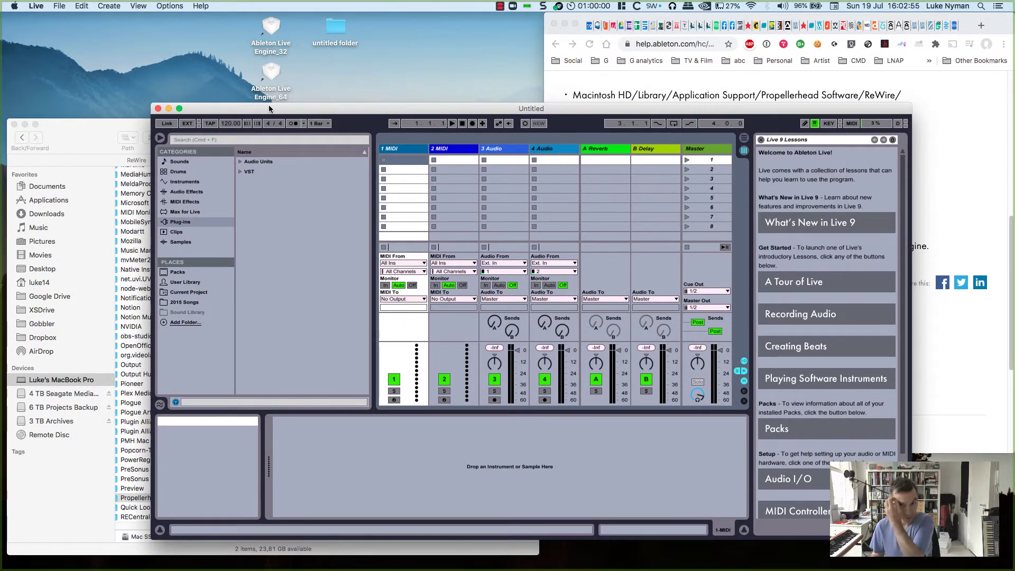
left_click(560, 105)
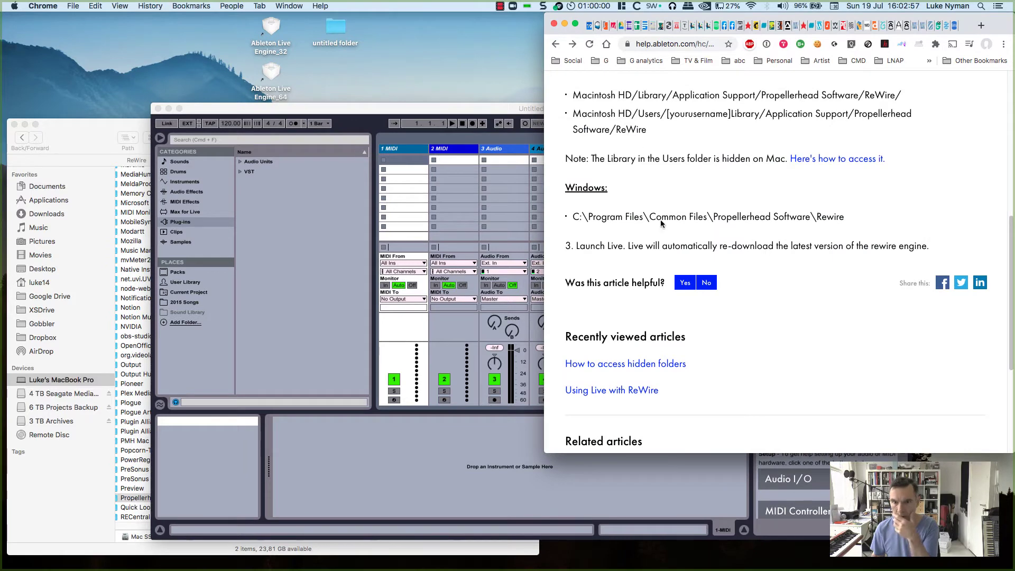
left_click_drag(660, 248, 932, 249)
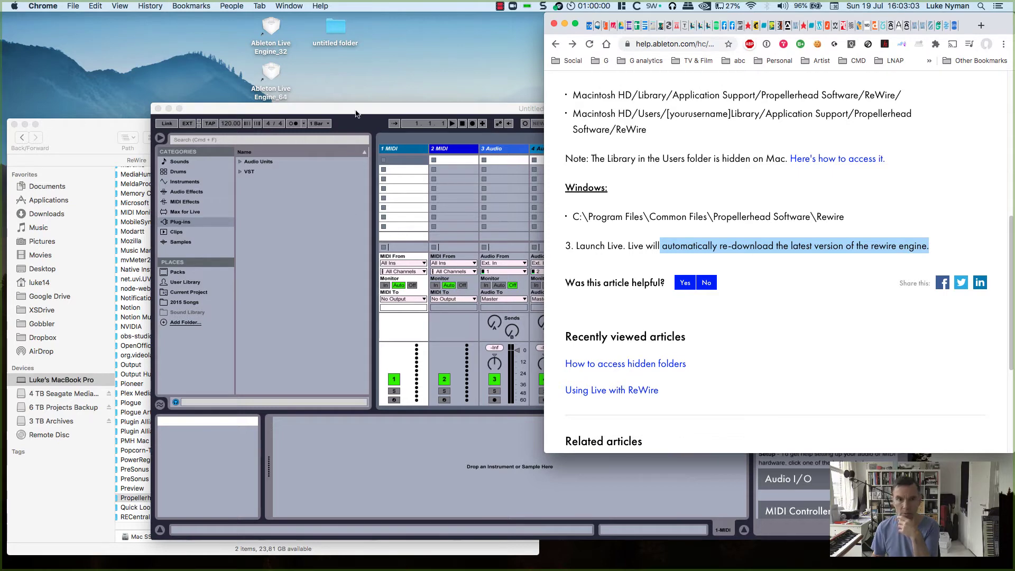
- Open and close Live > Preferences, then drag the Live window right to uncover ReWire
left_click(356, 114)
left_click(36, 6)
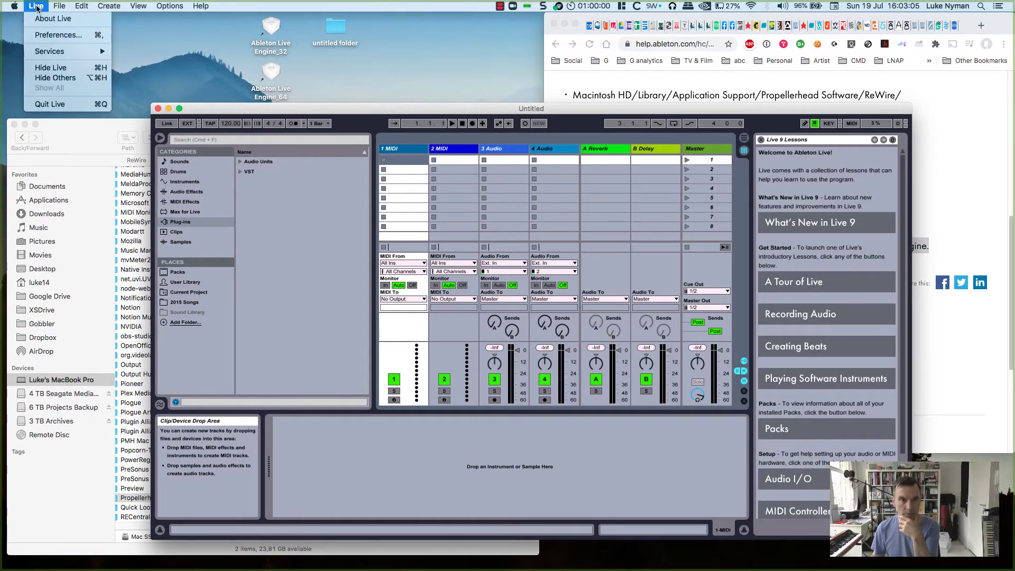
left_click(47, 35)
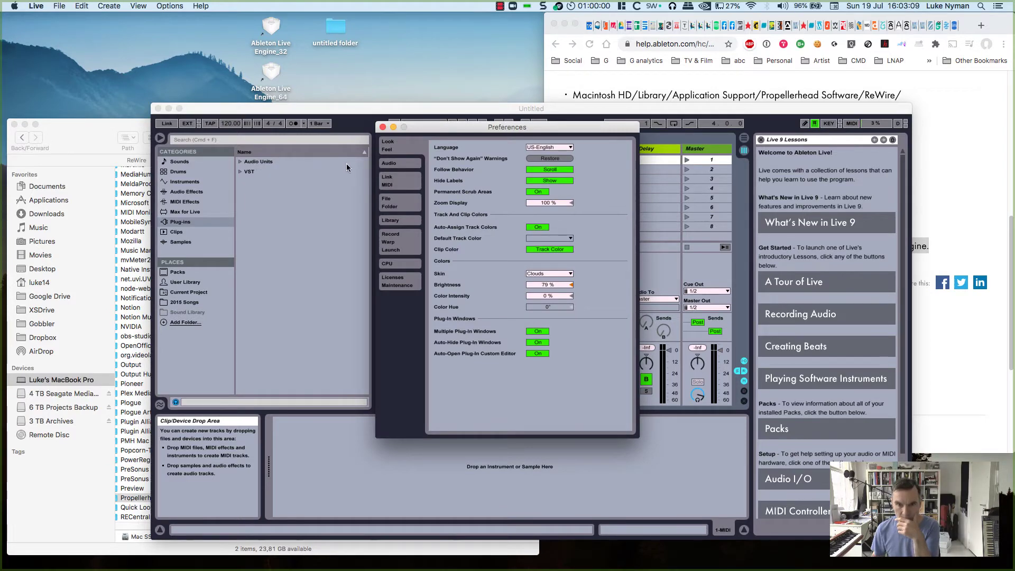
left_click(382, 127)
left_click_drag(377, 117, 694, 116)
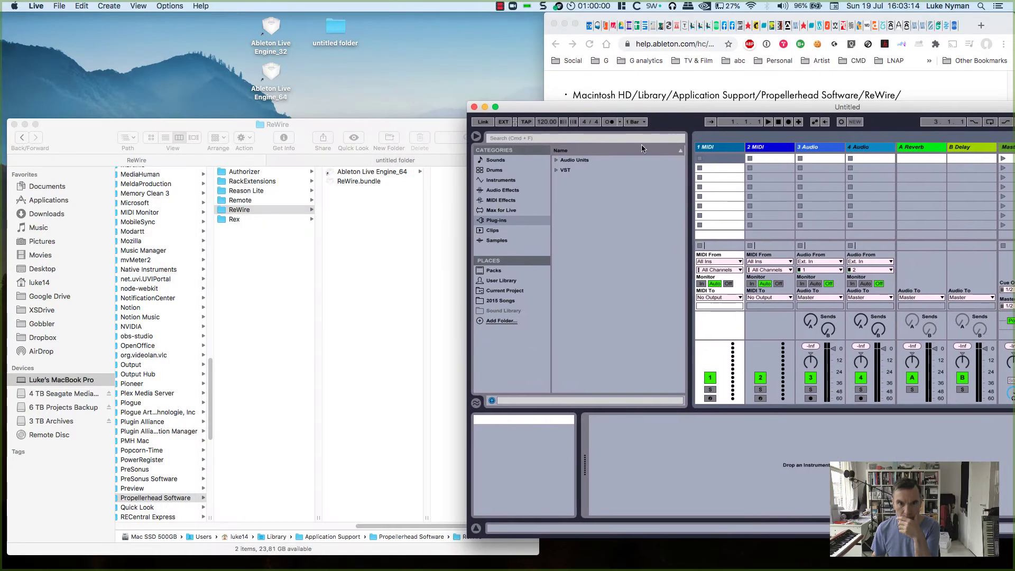
- Preview Ableton Live Engine_64's Contents/Info.plist, check its creation date, then move Live's window up-left
left_click(368, 177)
left_click(370, 176)
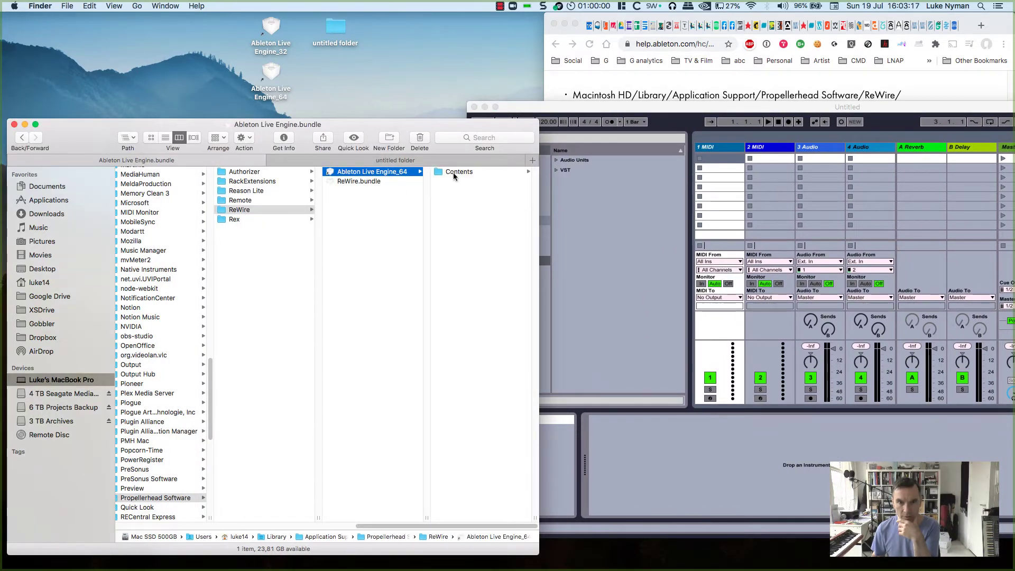
left_click(459, 173)
left_click(455, 175)
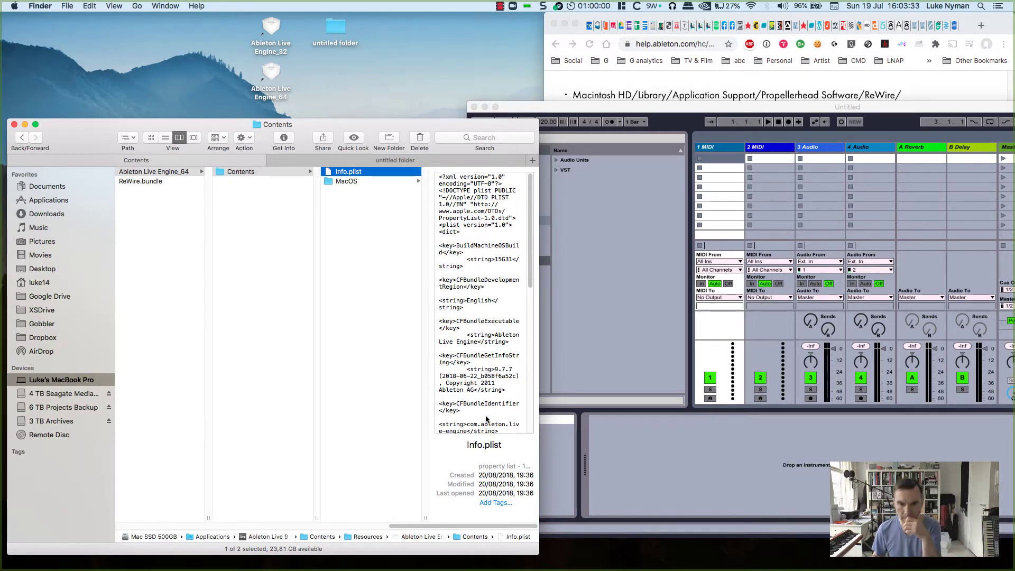
left_click_drag(479, 475, 536, 475)
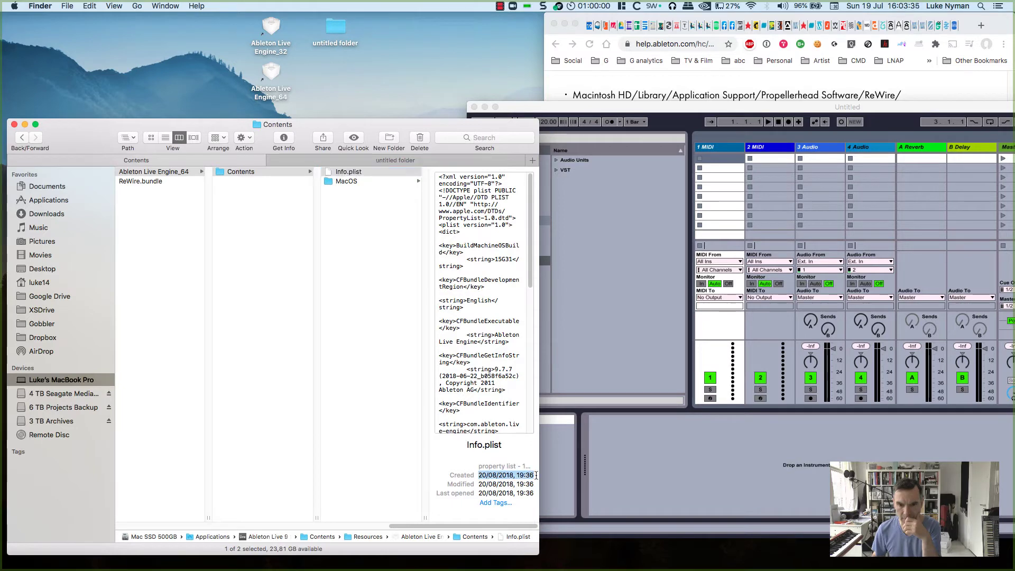
left_click(562, 111)
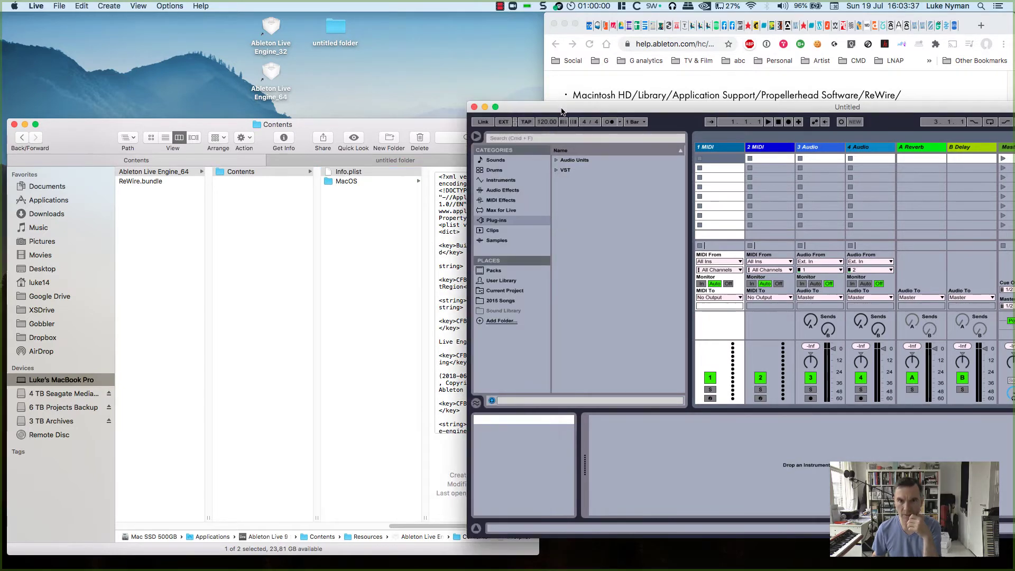
left_click_drag(562, 112, 207, 80)
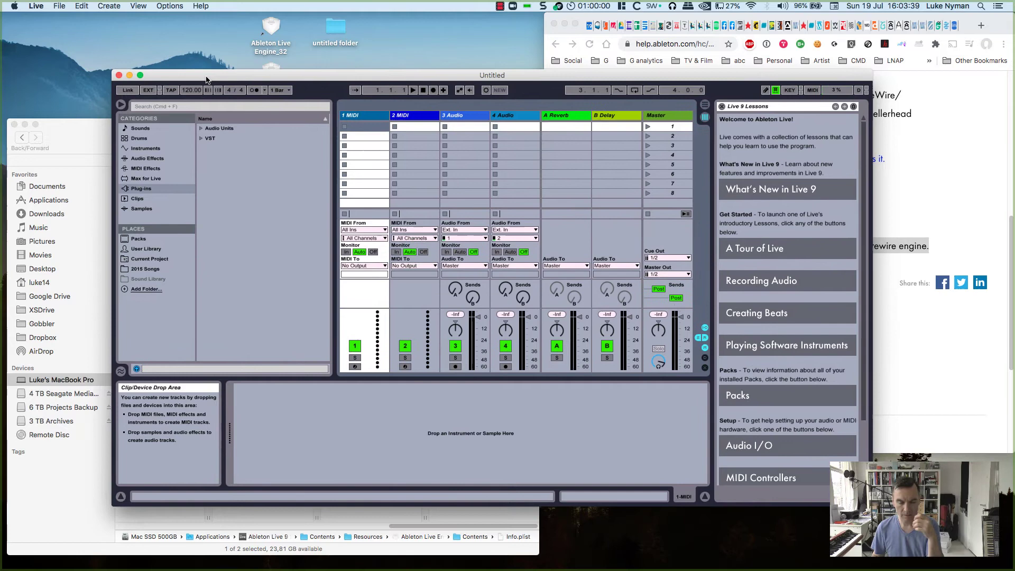
- Hide Live with Cmd+H and open the V5 test song from Studio One's Recent Files
key("super+h")
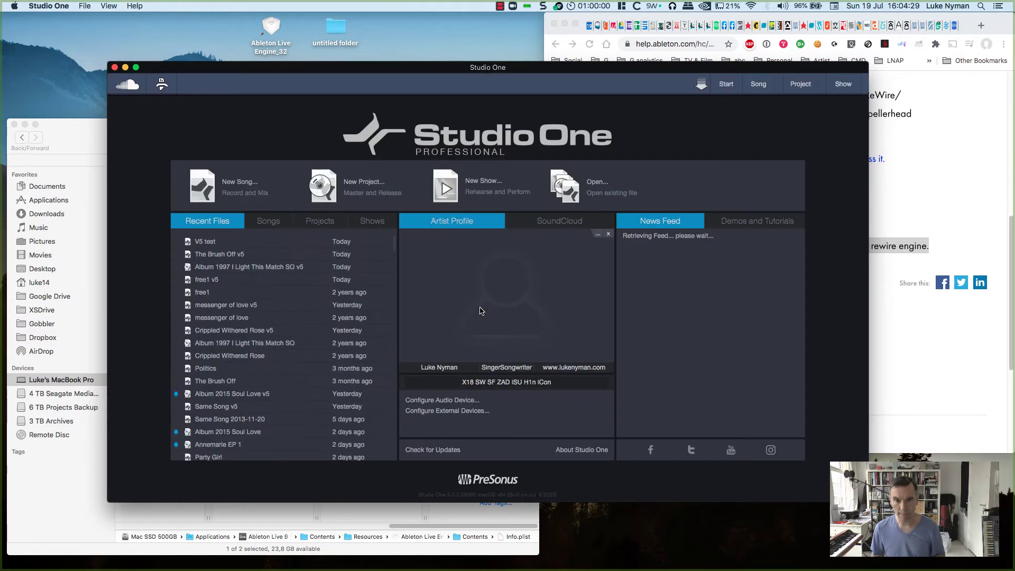
left_click(209, 243)
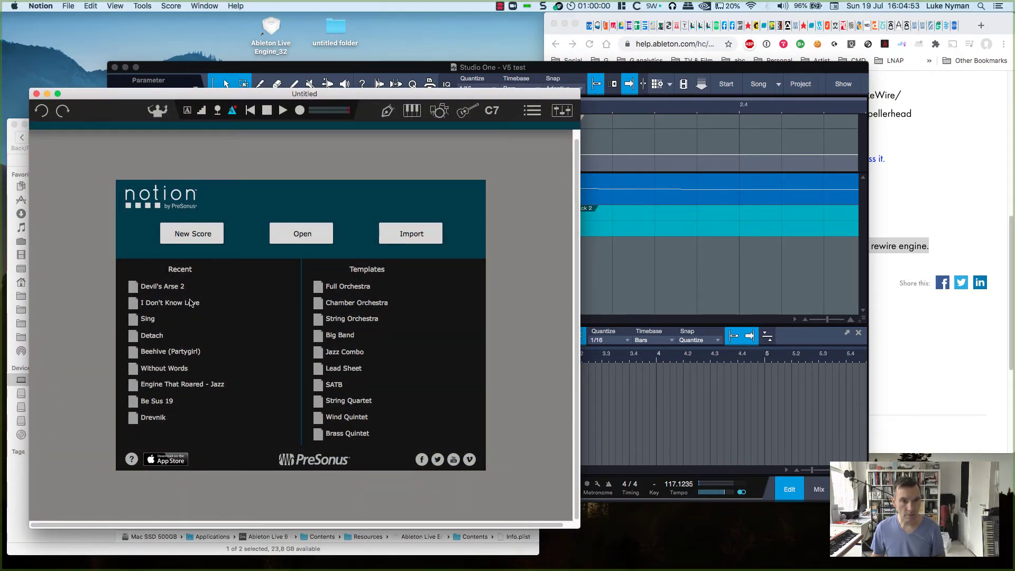
- Open the I Don't Know Love score from Notion's Recent list and resize its window
left_click(170, 304)
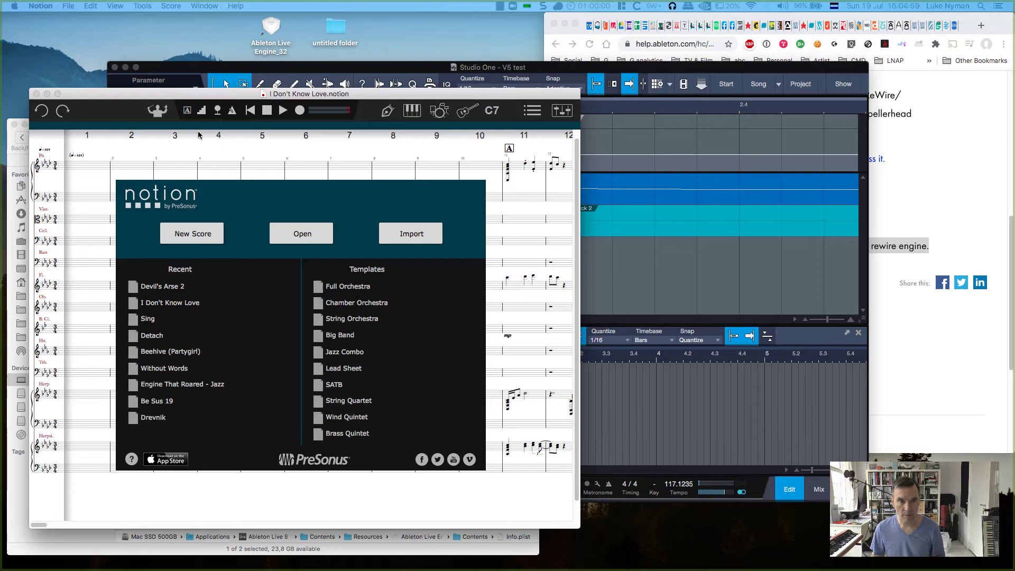
left_click_drag(202, 93, 237, 95)
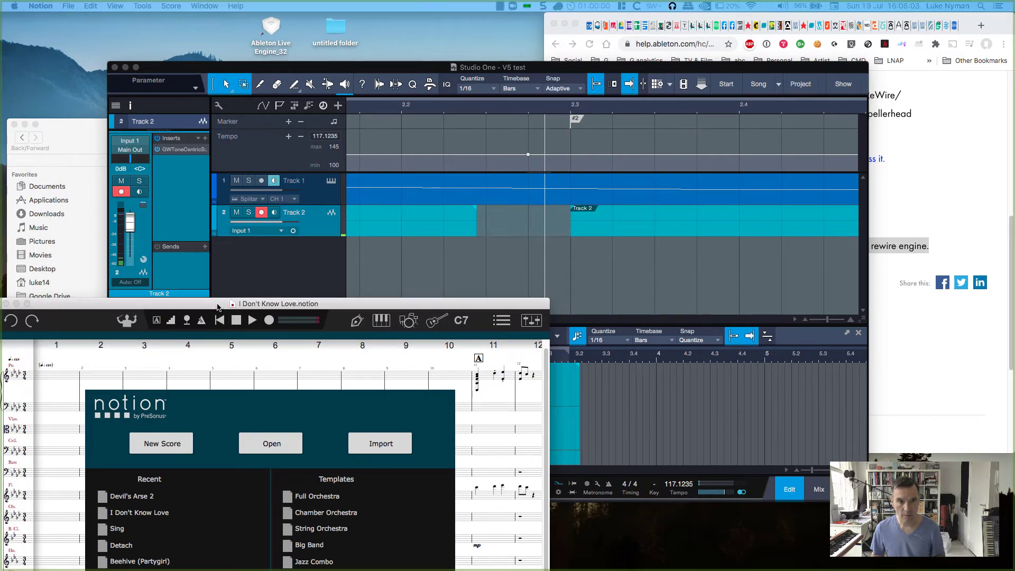
double_click(223, 305)
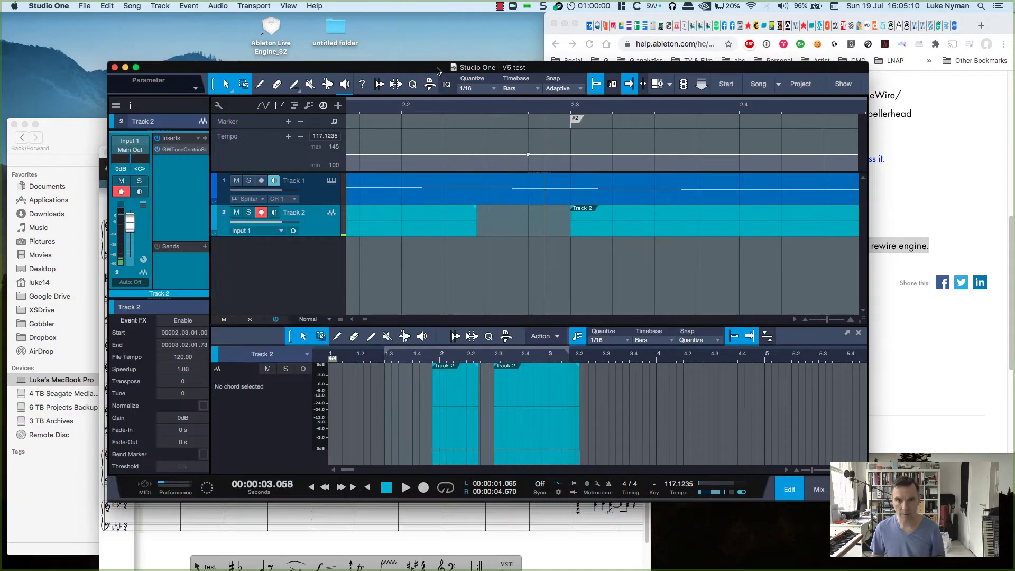
- Start Studio One playback with Space while switching between Studio One and the Notion score
left_click(437, 71)
key("space")
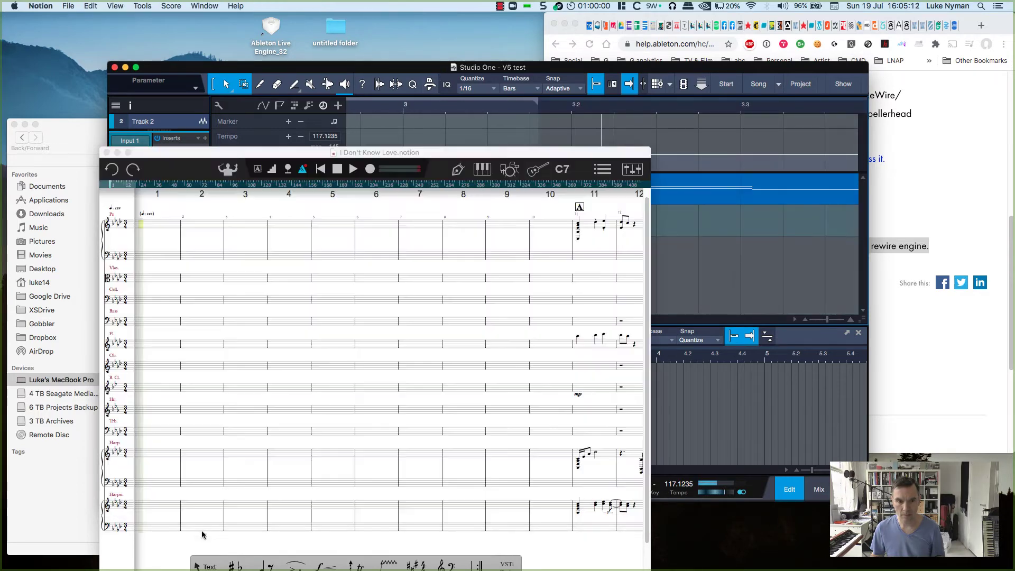
left_click(201, 535)
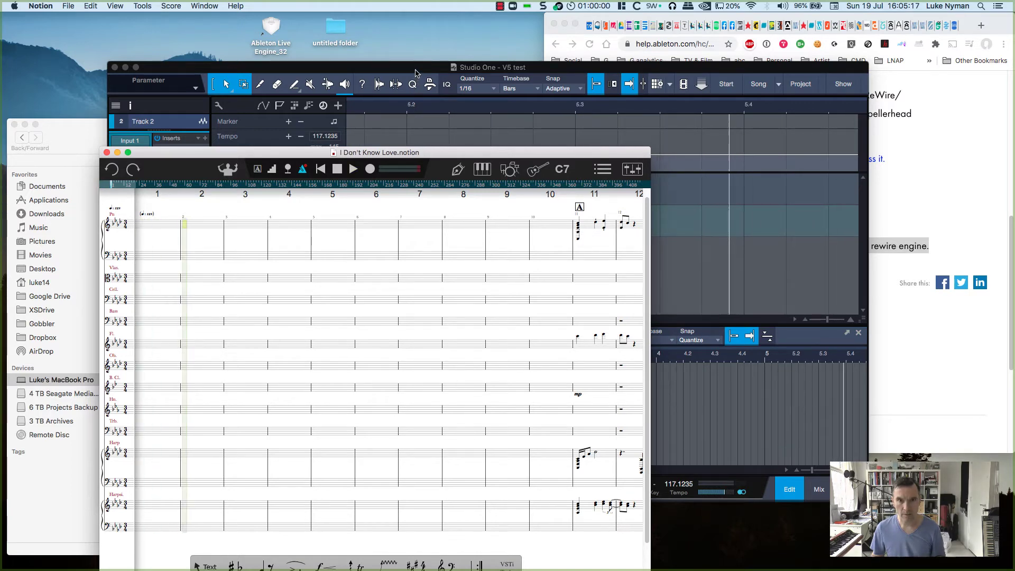
left_click(416, 73)
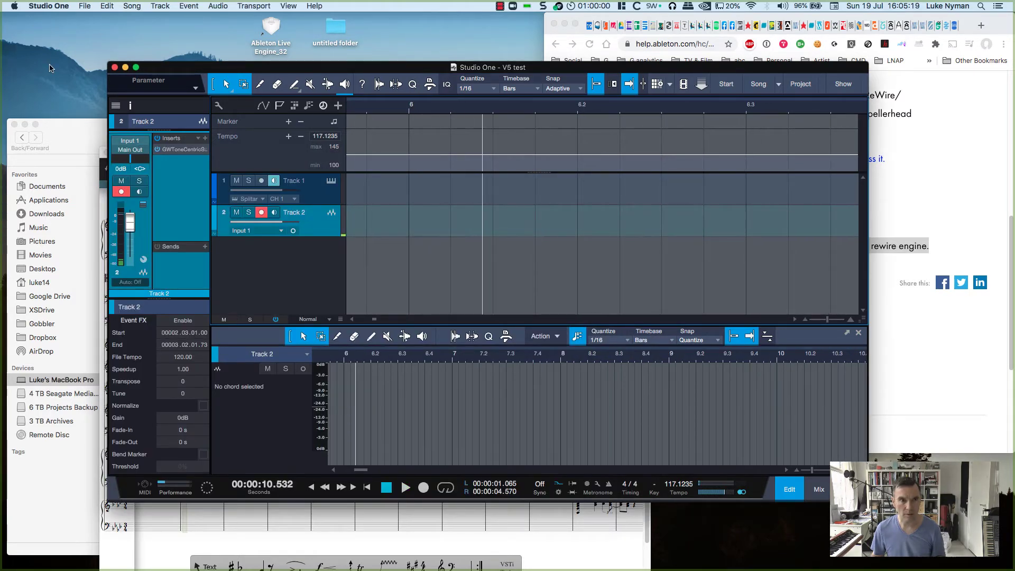
left_click(185, 523)
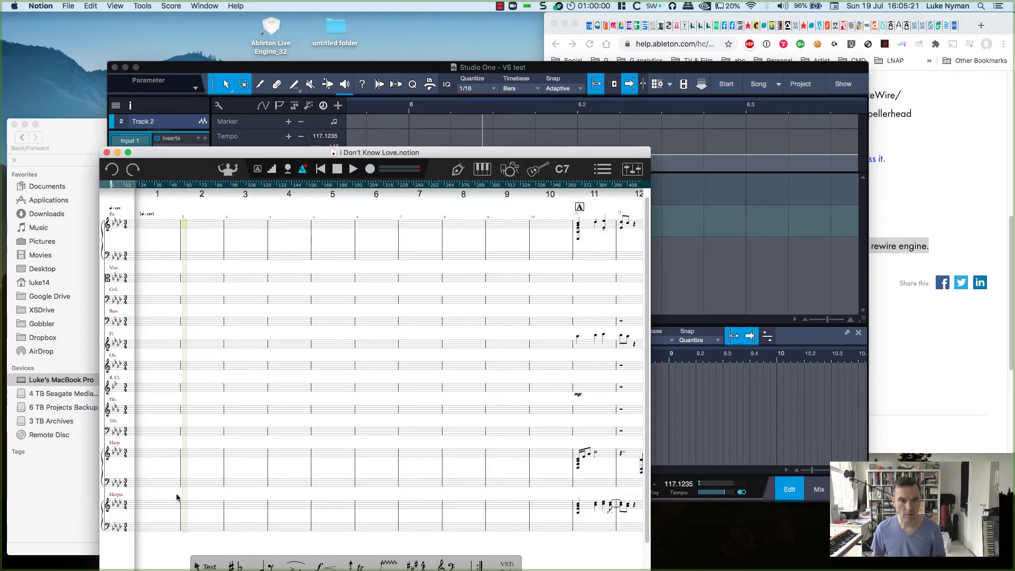
- Tick Enable ReWire in Notion's General preferences, authorize with the admin password, then quit Notion
left_click(30, 7)
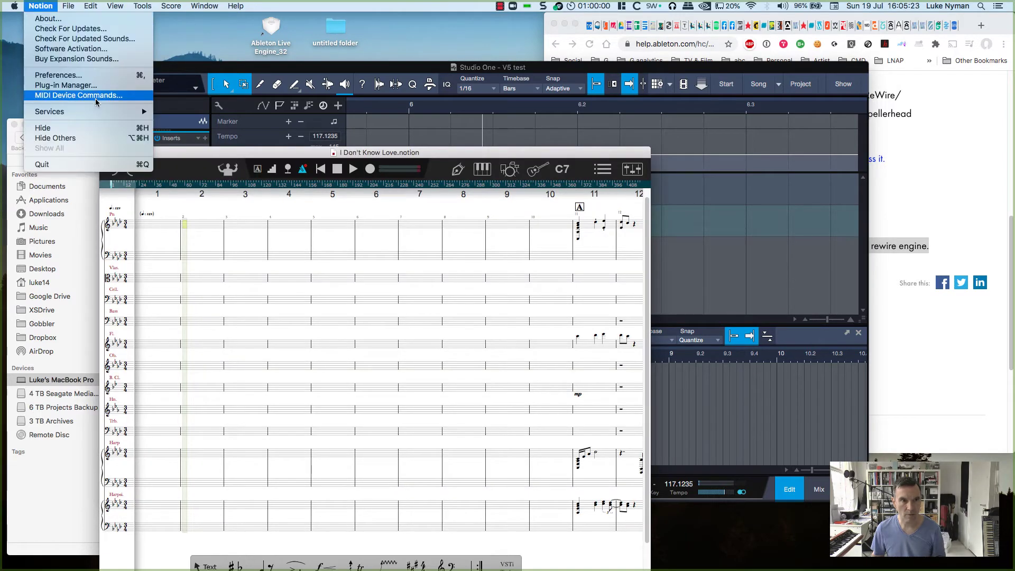
left_click(98, 76)
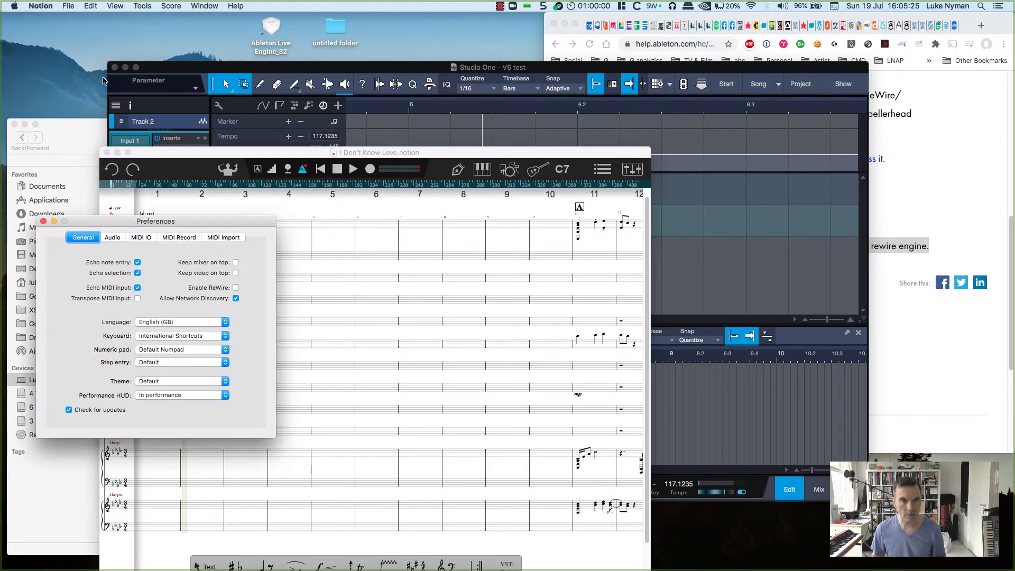
left_click(236, 288)
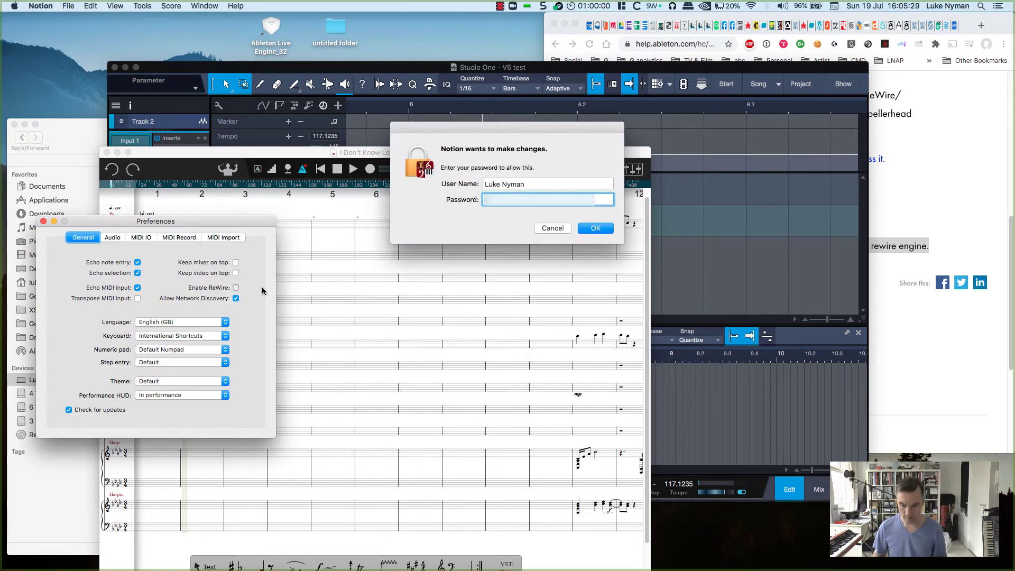
type("********")
key("Return")
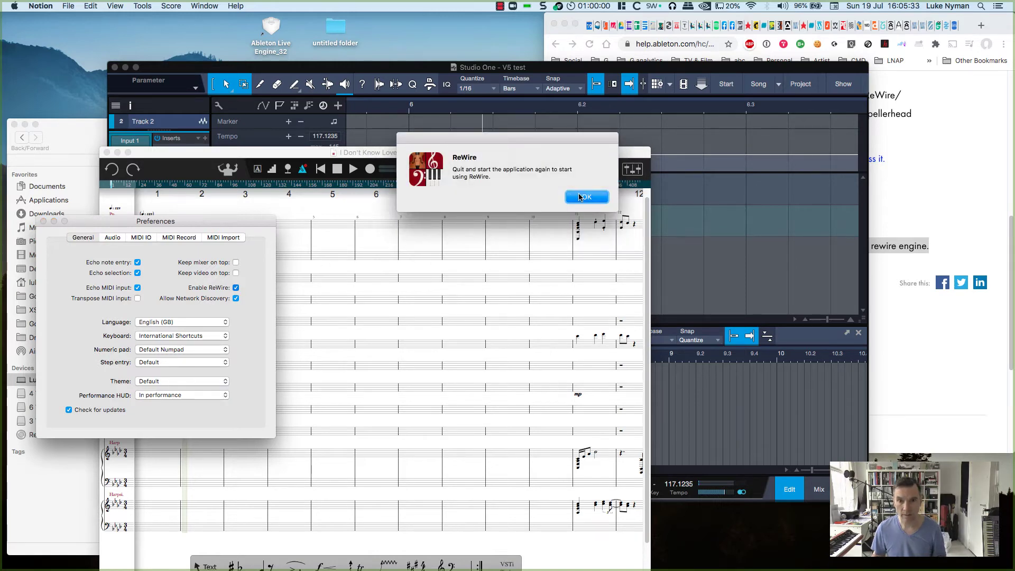
left_click(584, 198)
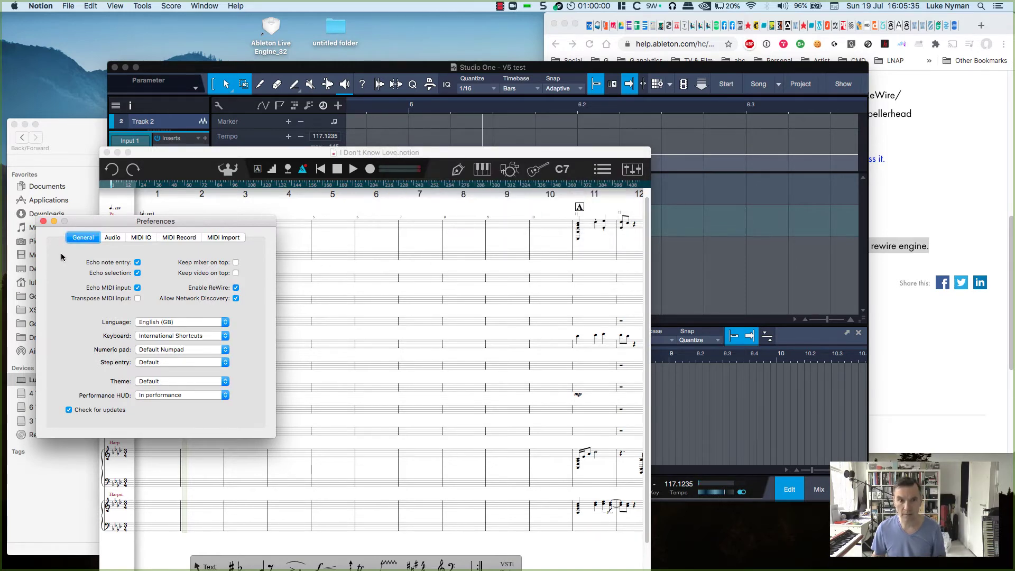
left_click(44, 221)
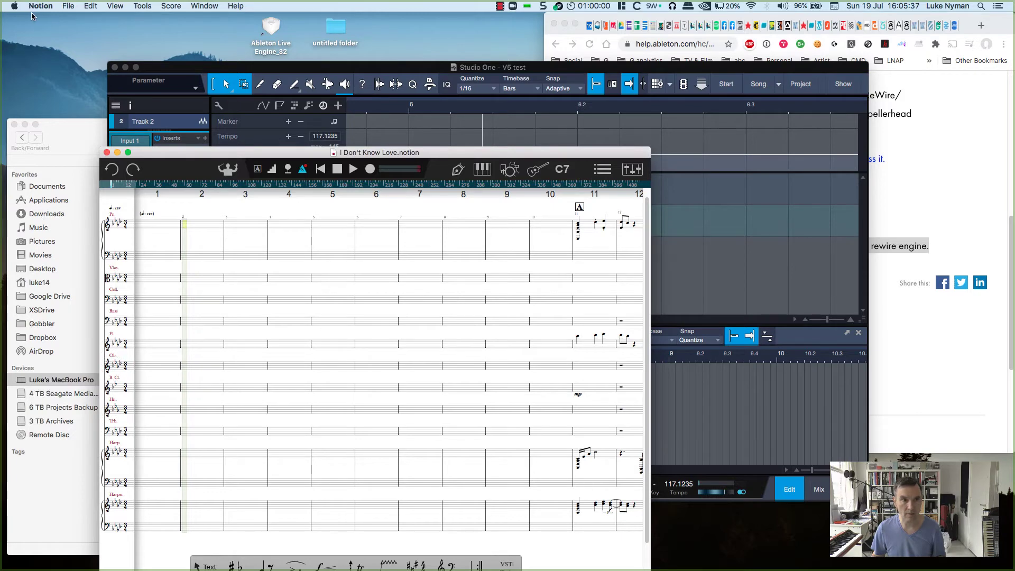
left_click(39, 6)
- Quit and relaunch Notion, then open the recent score Sing and move its window aside
left_click(54, 163)
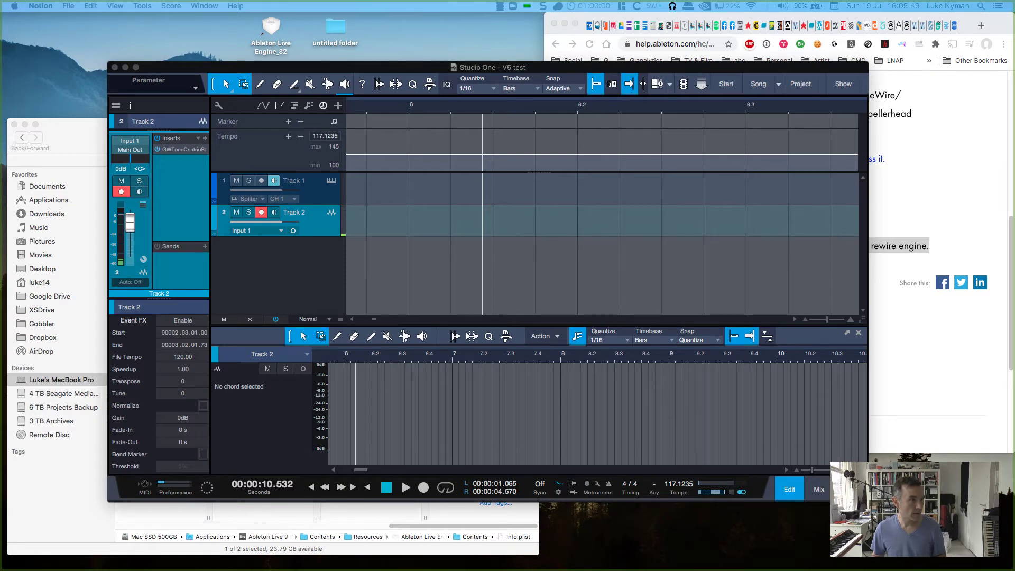
left_click_drag(186, 138, 185, 69)
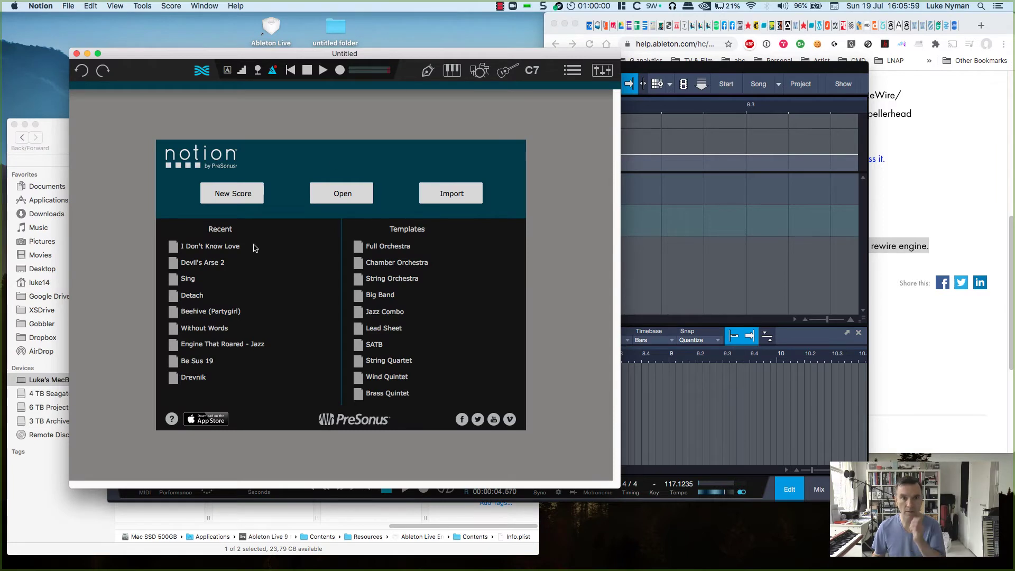
left_click(189, 280)
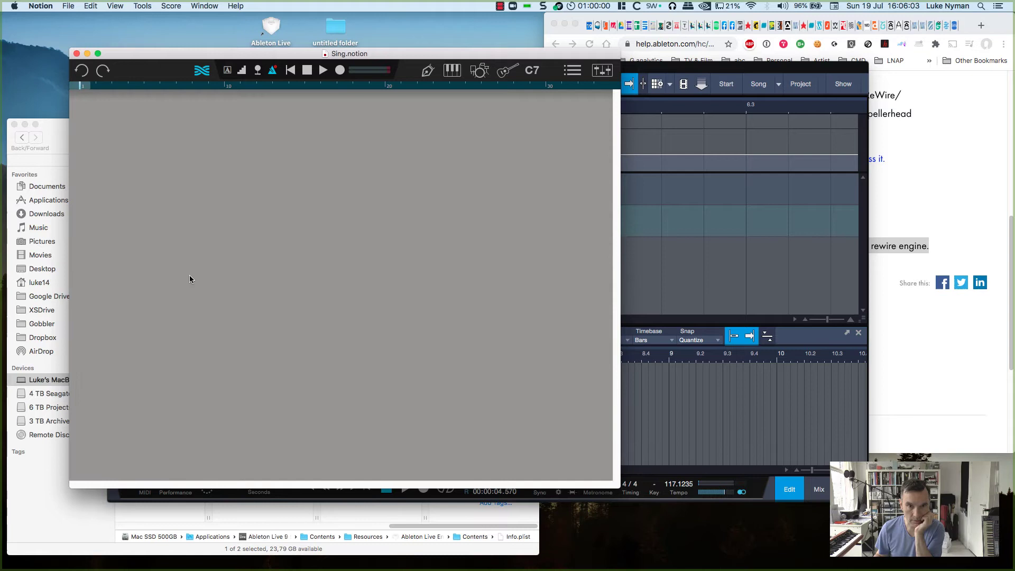
left_click_drag(176, 55, 127, 112)
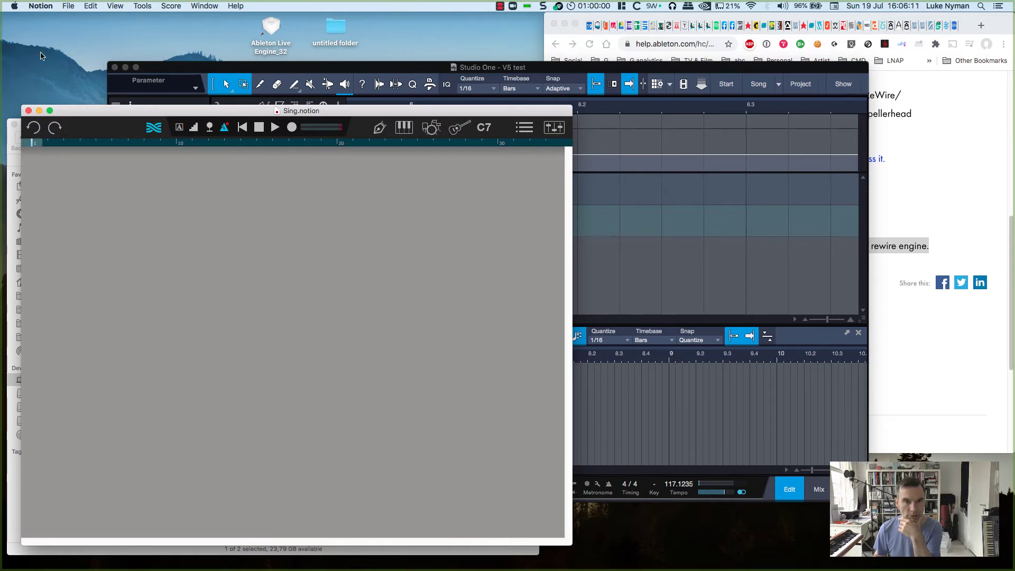
- Open the recent score Detach.notion in Notion and move its window up
left_click(69, 7)
mouse_move(105, 50)
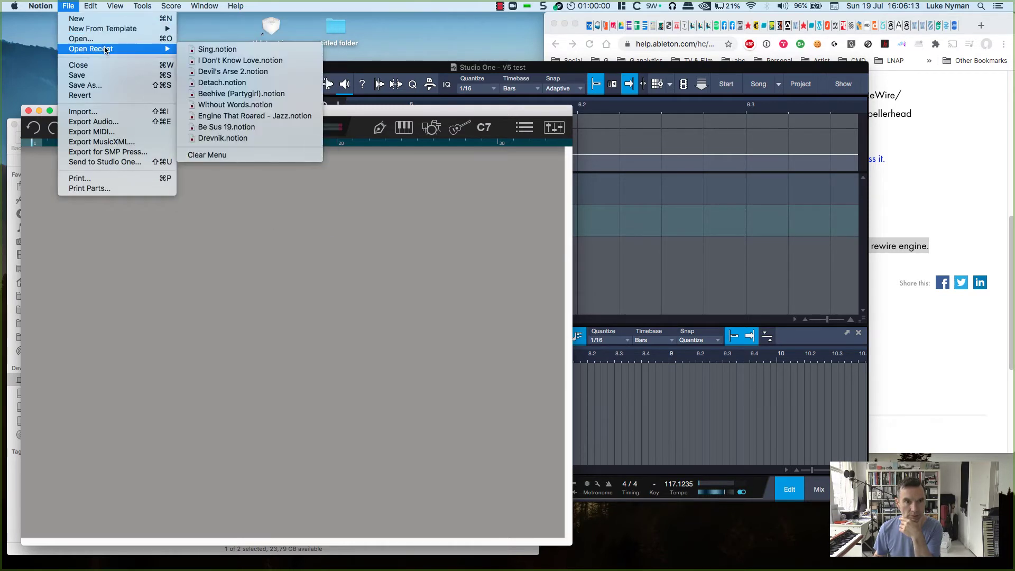
left_click(197, 84)
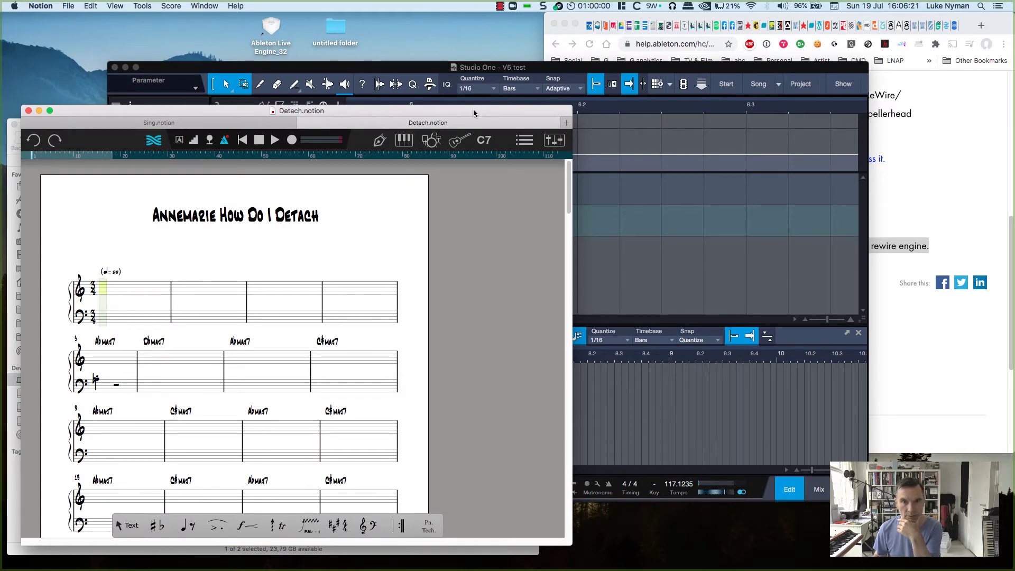
left_click_drag(473, 113, 468, 37)
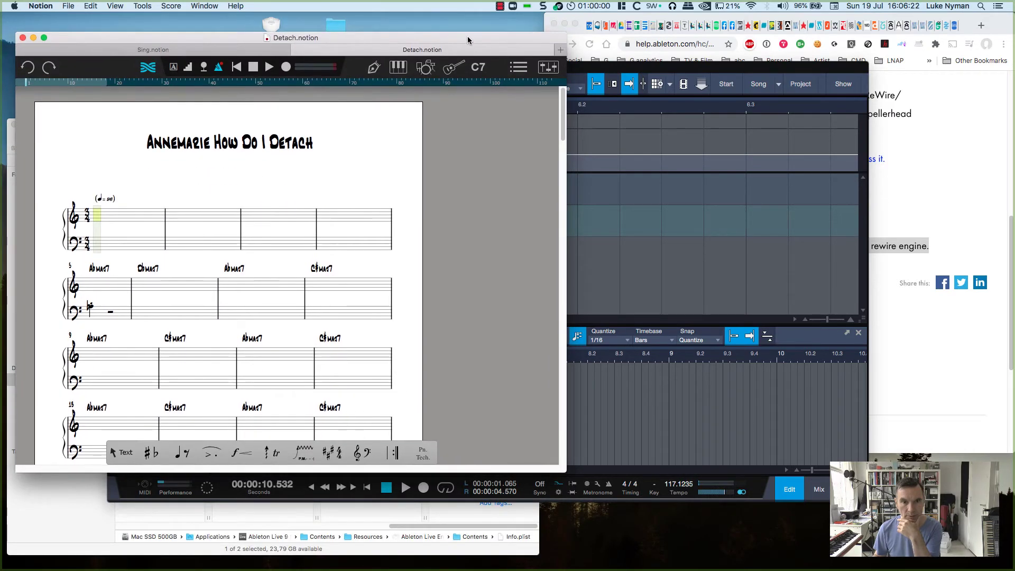
- Play and stop the Detach score, then start Studio One playback and bring Studio One forward
left_click(268, 68)
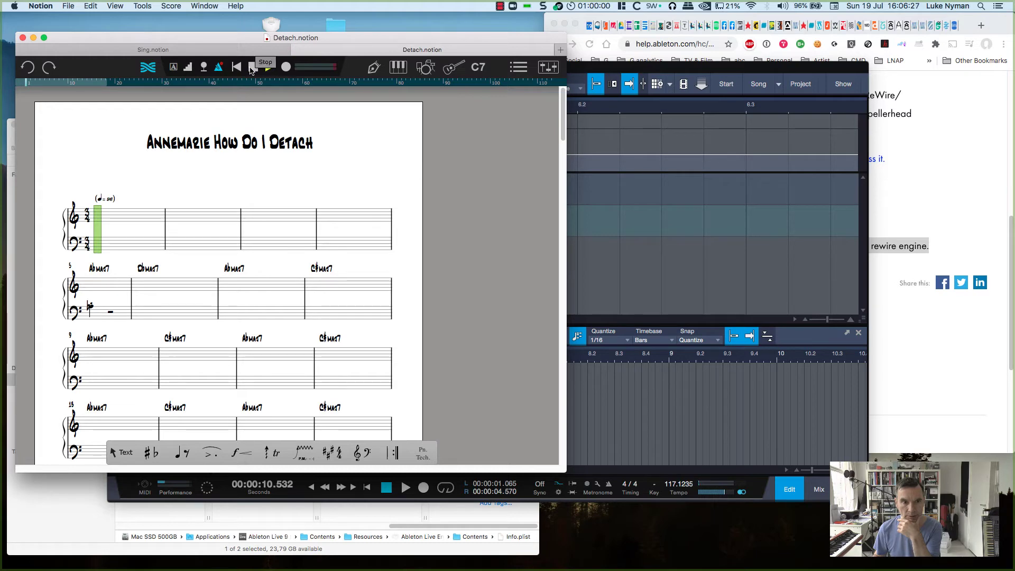
left_click(252, 67)
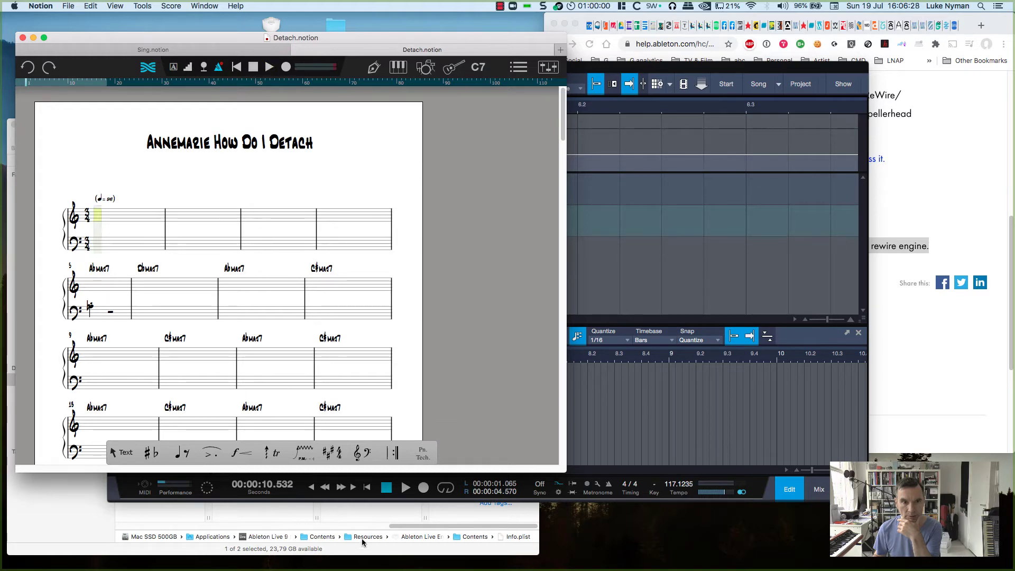
left_click(406, 487)
left_click(50, 256)
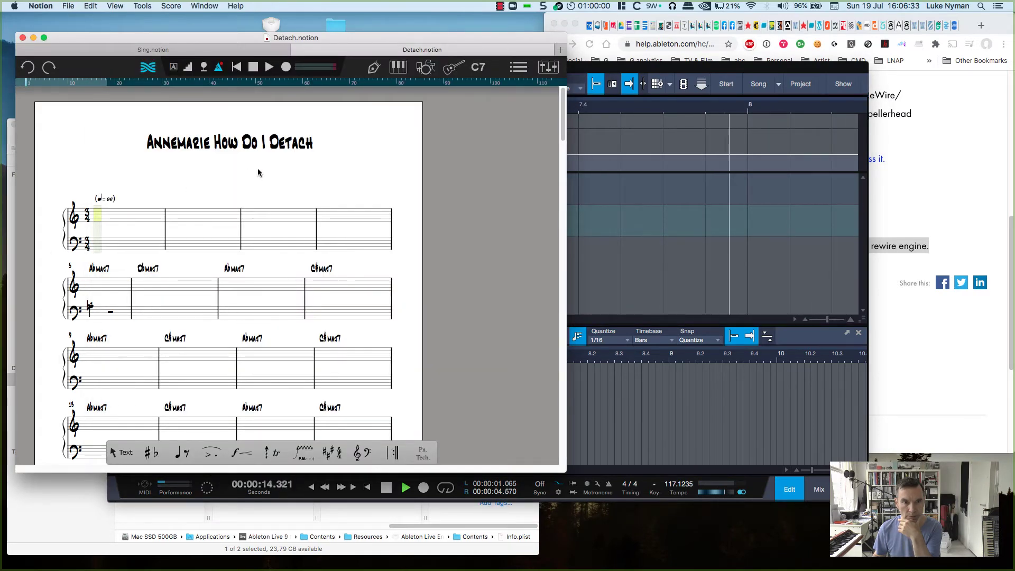
left_click_drag(621, 73, 716, 87)
- Stop Studio One's playback and bring up the Effects browser's search field
key("space")
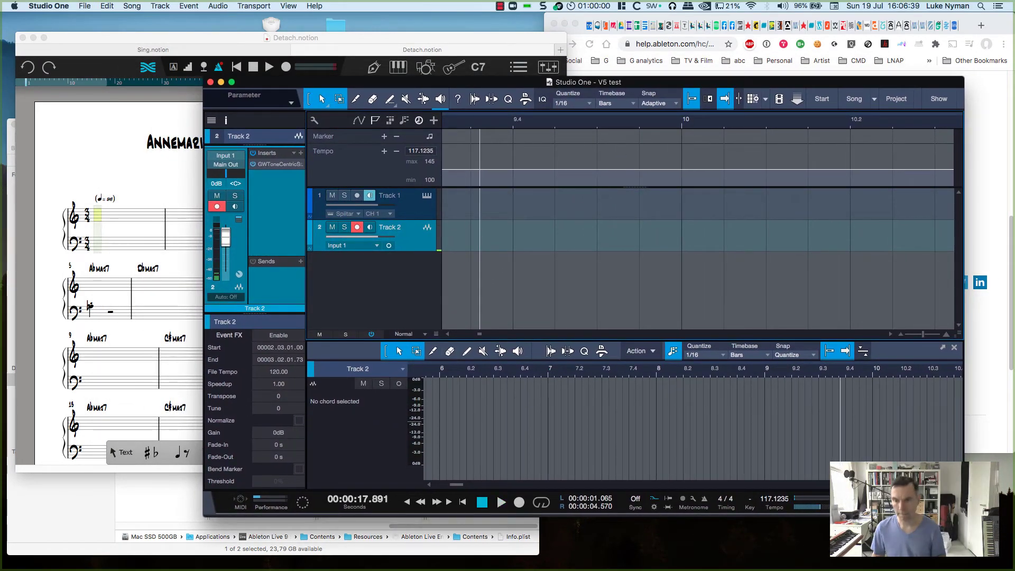
key("F7")
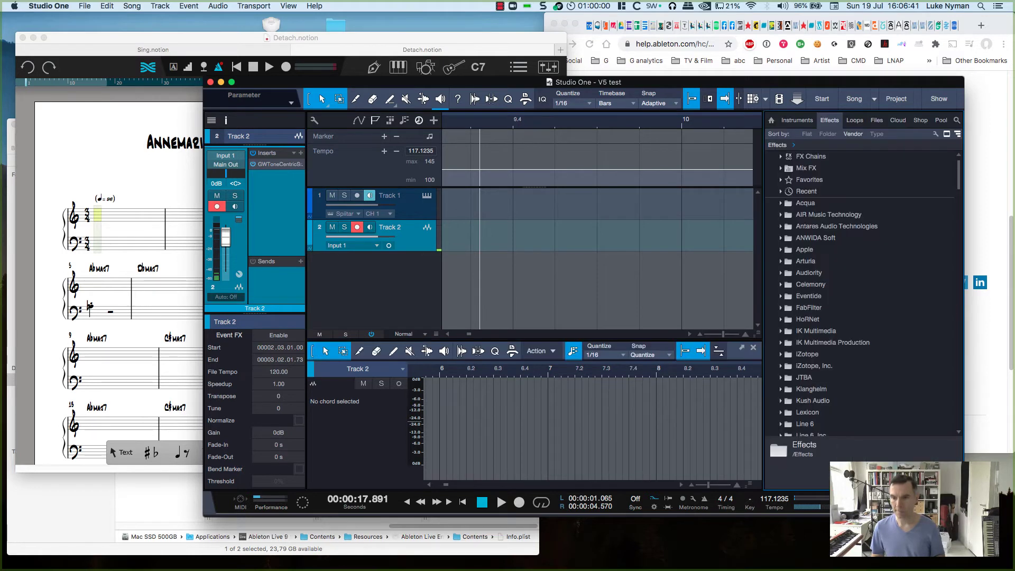
left_click(956, 120)
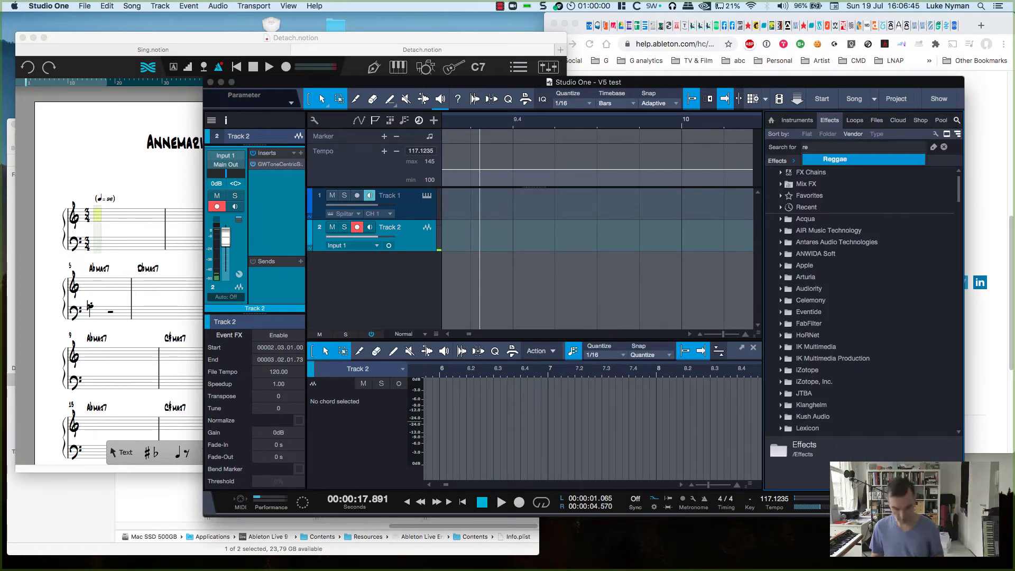
- Search the effects for 'rewire', then clear the search to list all vendors again
type("rei")
key("BackSpace")
type("wr")
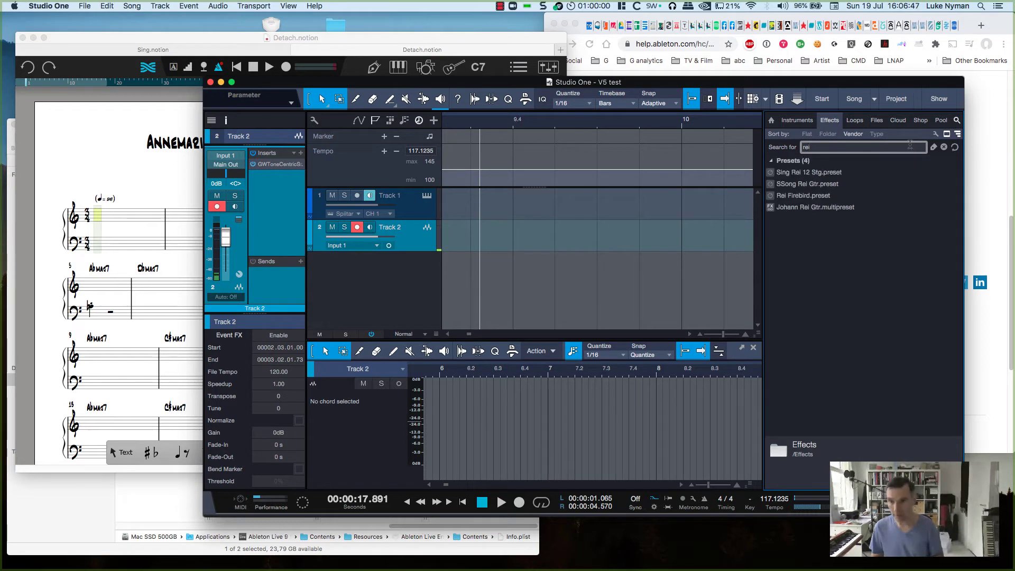
type("e")
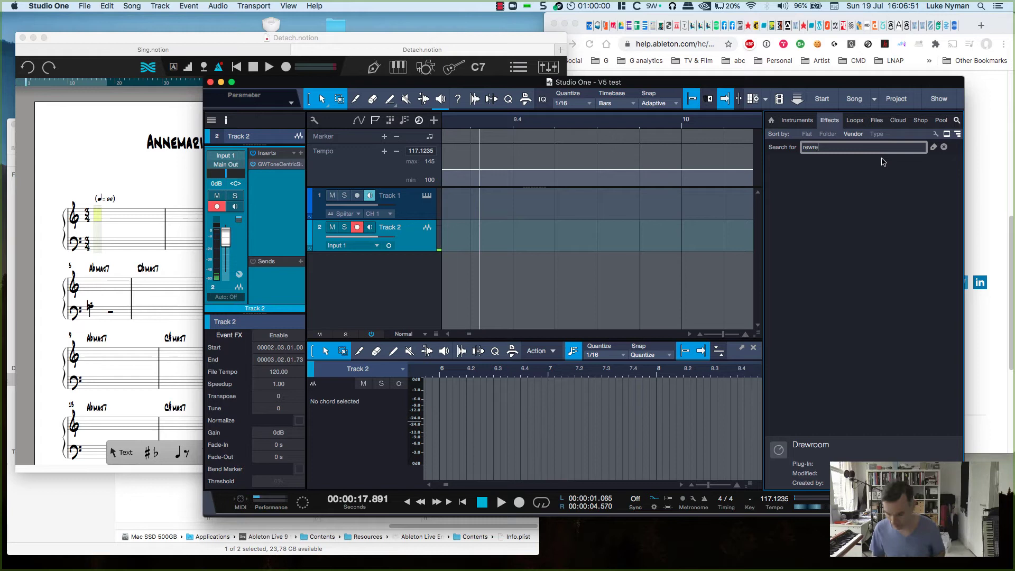
key("BackSpace")
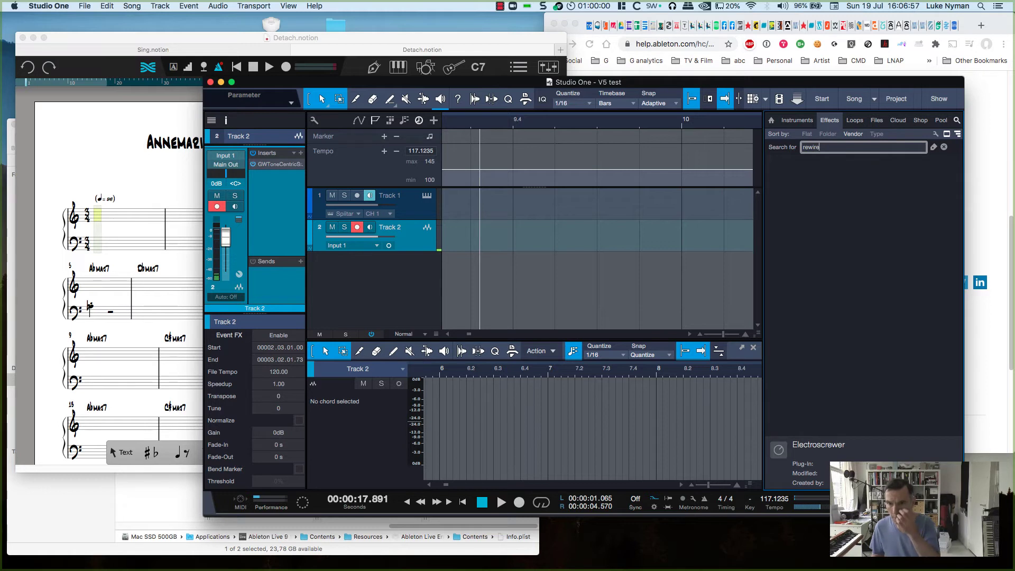
key("super+a")
type("r")
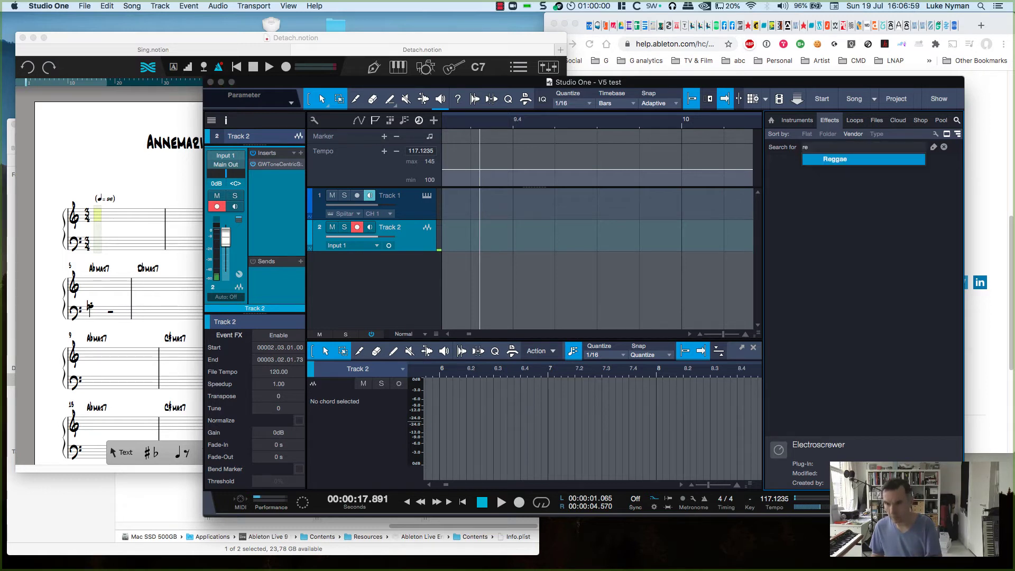
key("BackSpace")
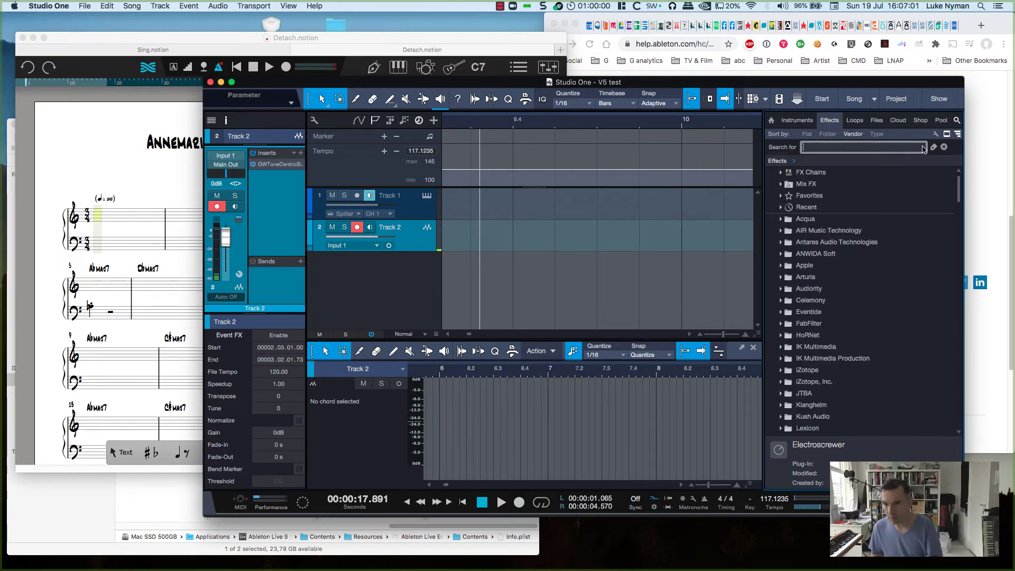
- Browse the effects list, expanding the PreSonus folder and collapsing the Waves folder
scroll(835, 309, "down", 3)
scroll(835, 309, "down", 8)
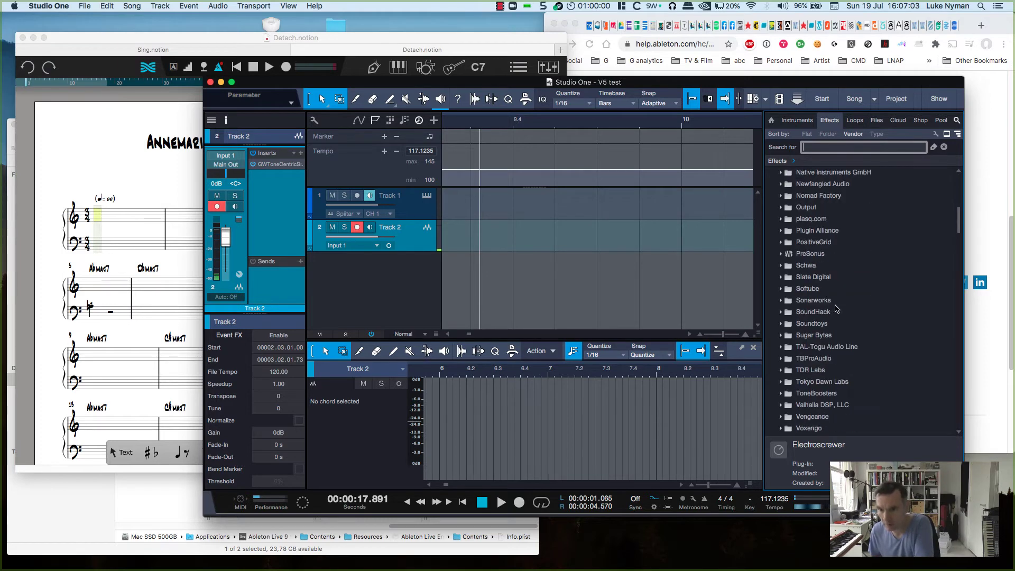
left_click(780, 253)
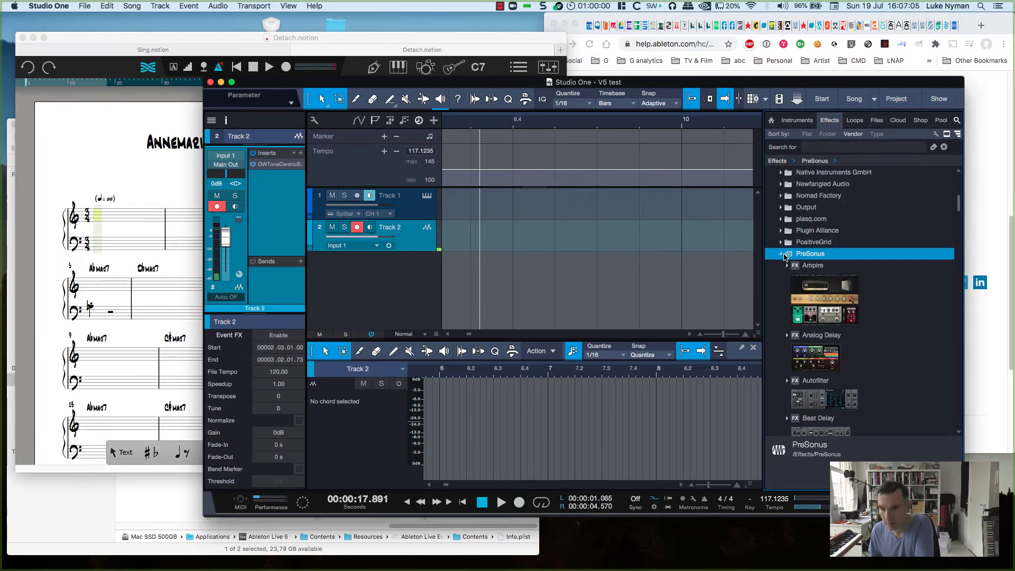
scroll(784, 256, "down", 5)
scroll(785, 257, "down", 4)
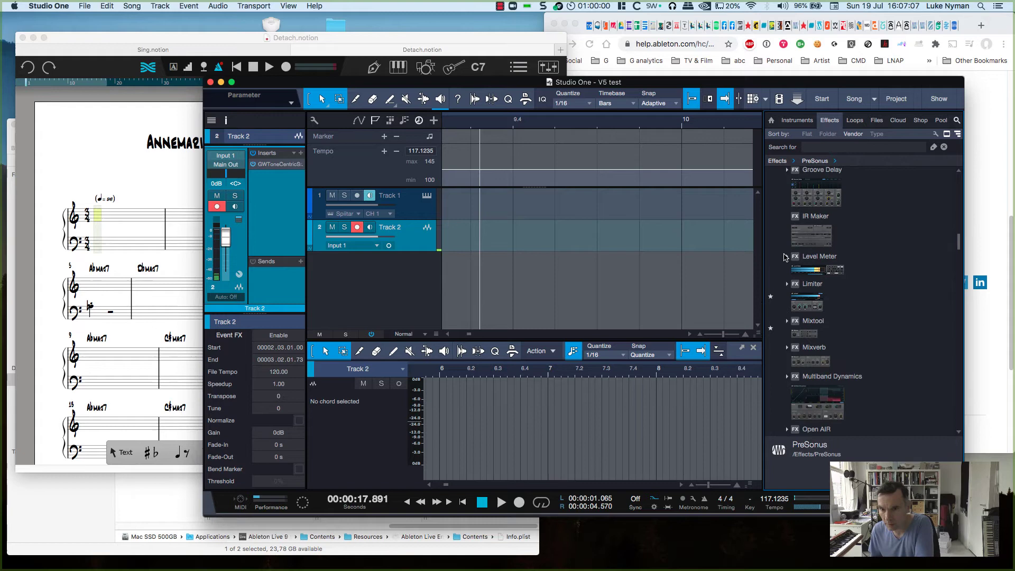
scroll(785, 257, "down", 6)
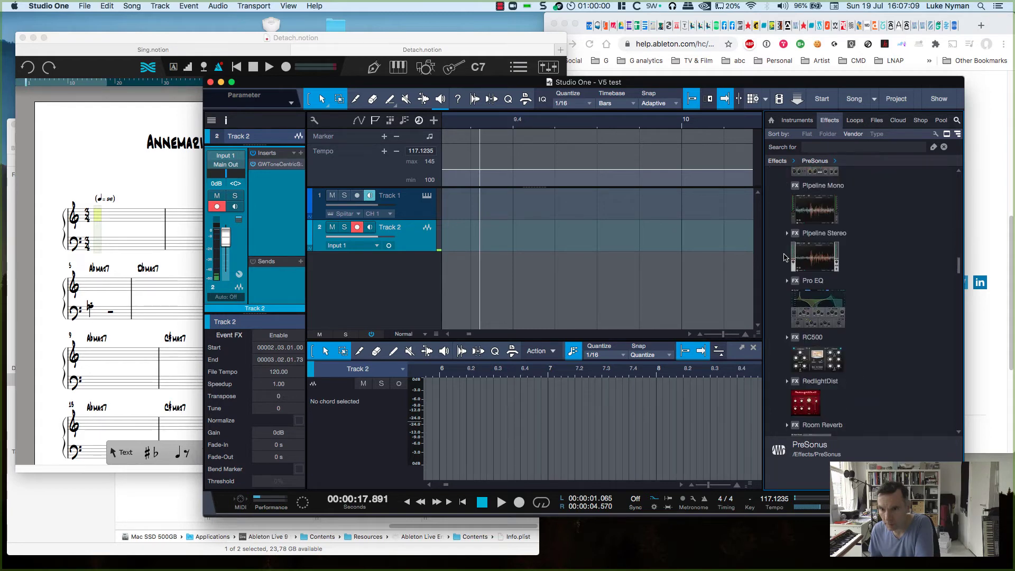
scroll(784, 257, "down", 6)
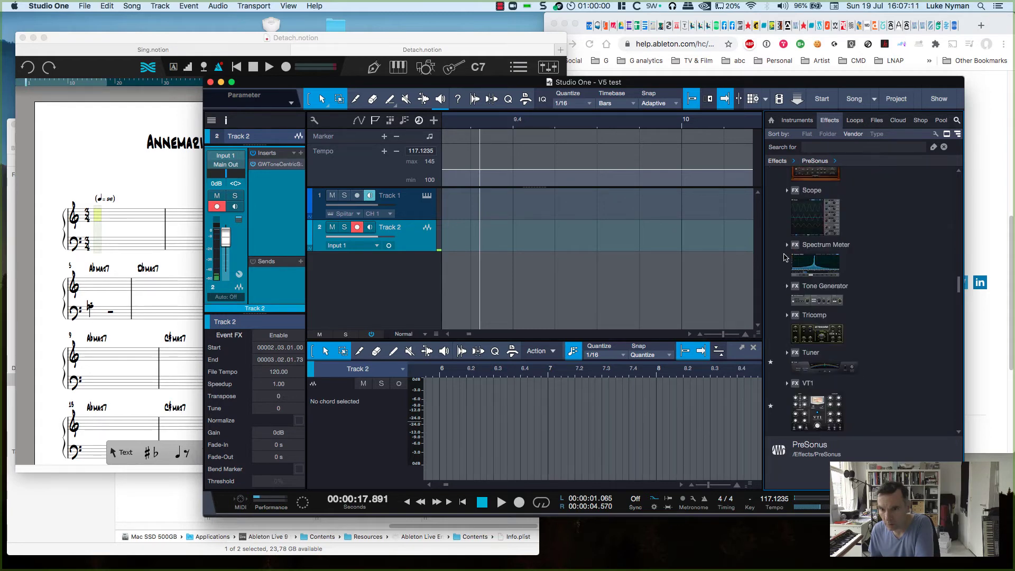
scroll(785, 257, "down", 3)
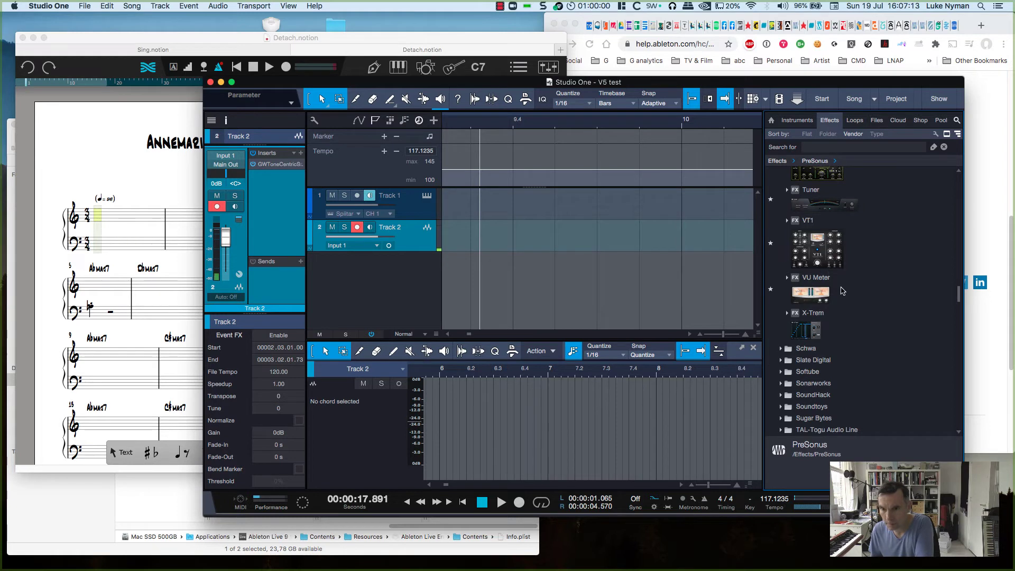
scroll(846, 307, "up", 3)
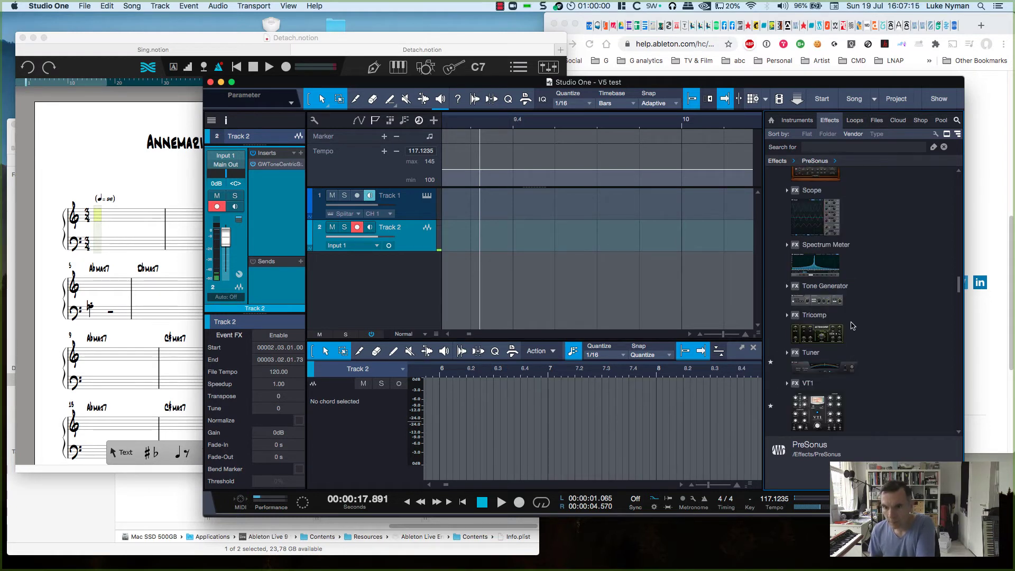
scroll(852, 326, "up", 2)
scroll(851, 325, "up", 2)
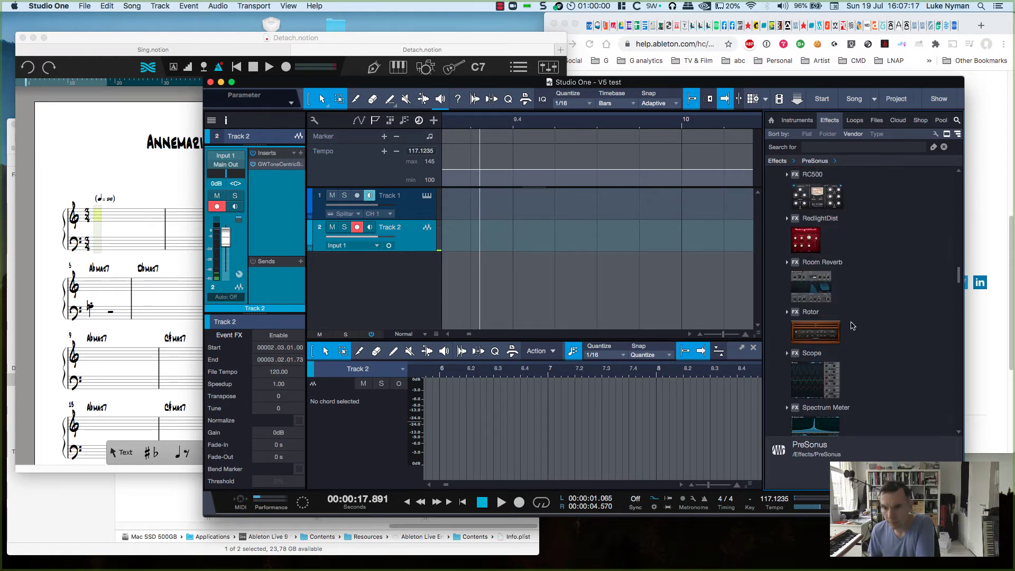
scroll(852, 326, "up", 2)
scroll(852, 326, "up", 4)
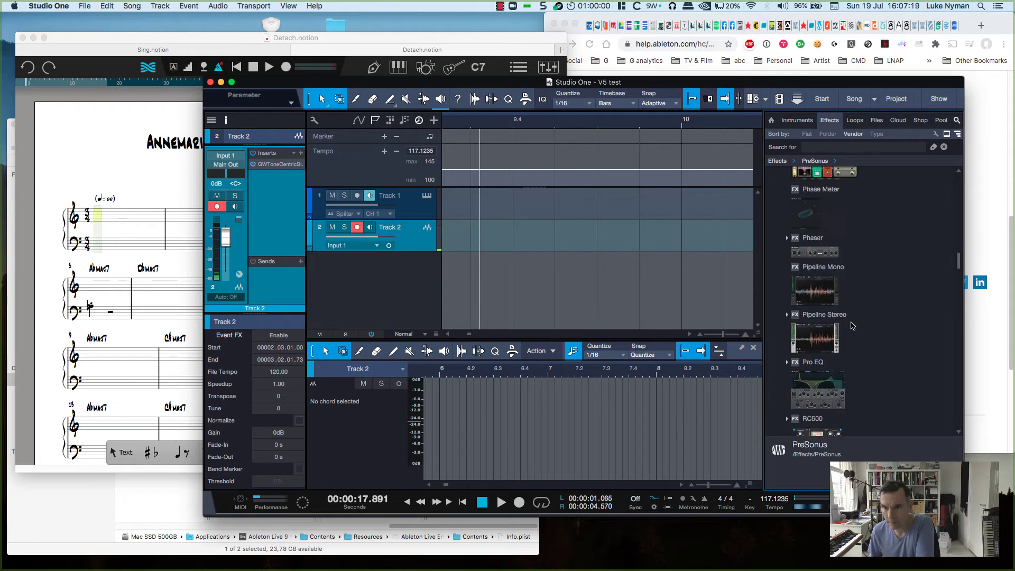
scroll(852, 325, "up", 2)
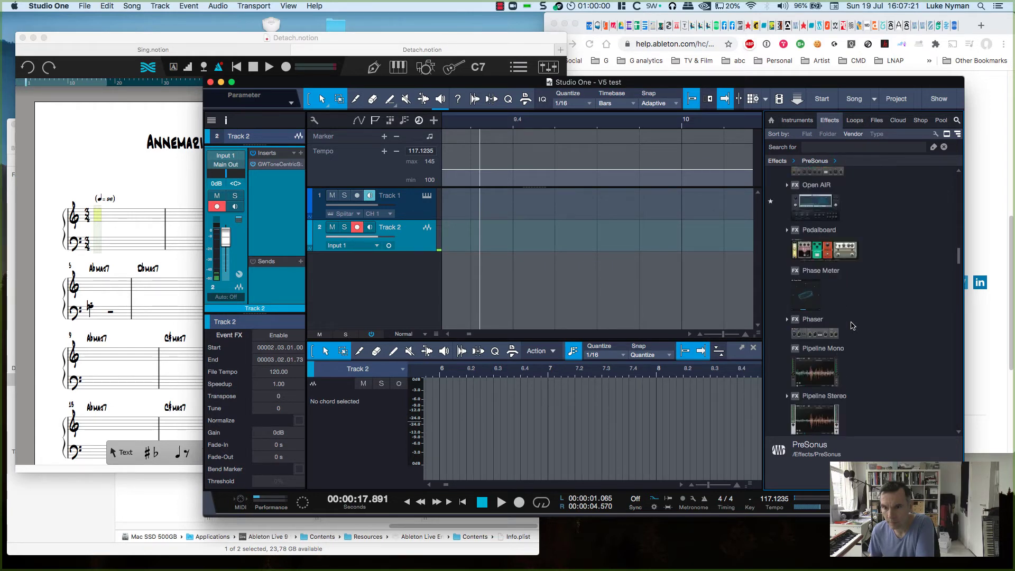
scroll(852, 326, "up", 8)
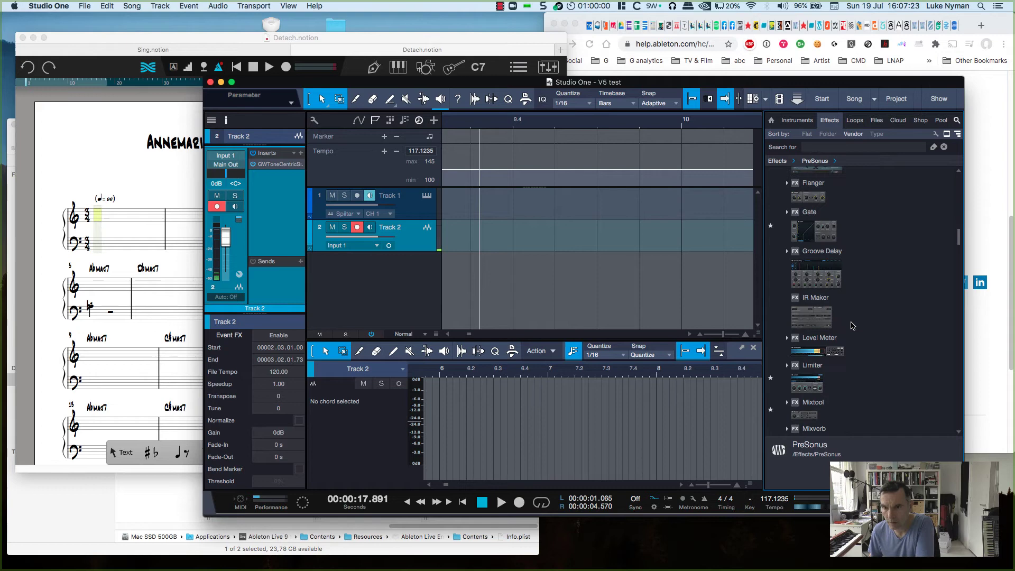
scroll(852, 326, "up", 6)
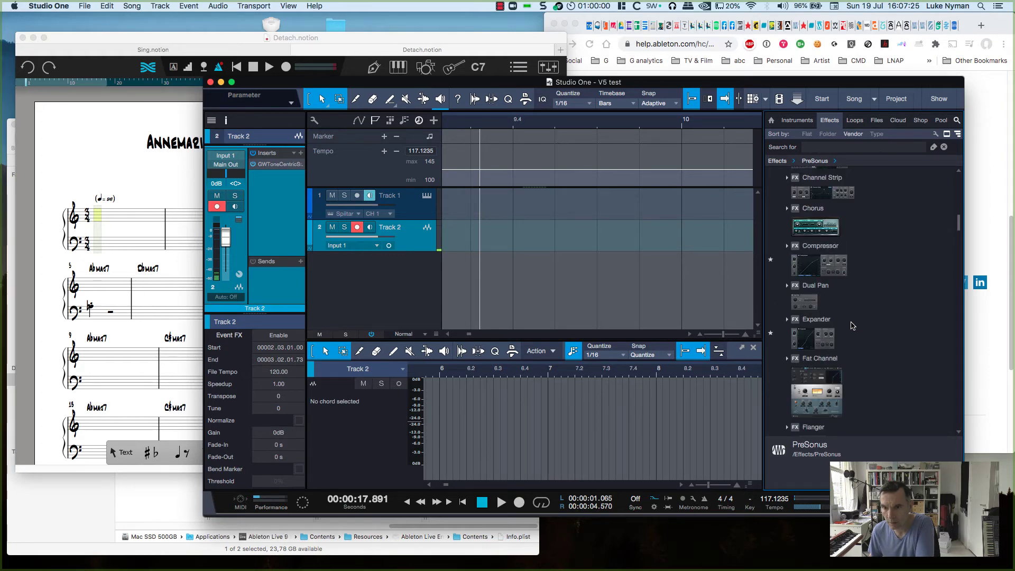
scroll(852, 325, "down", 15)
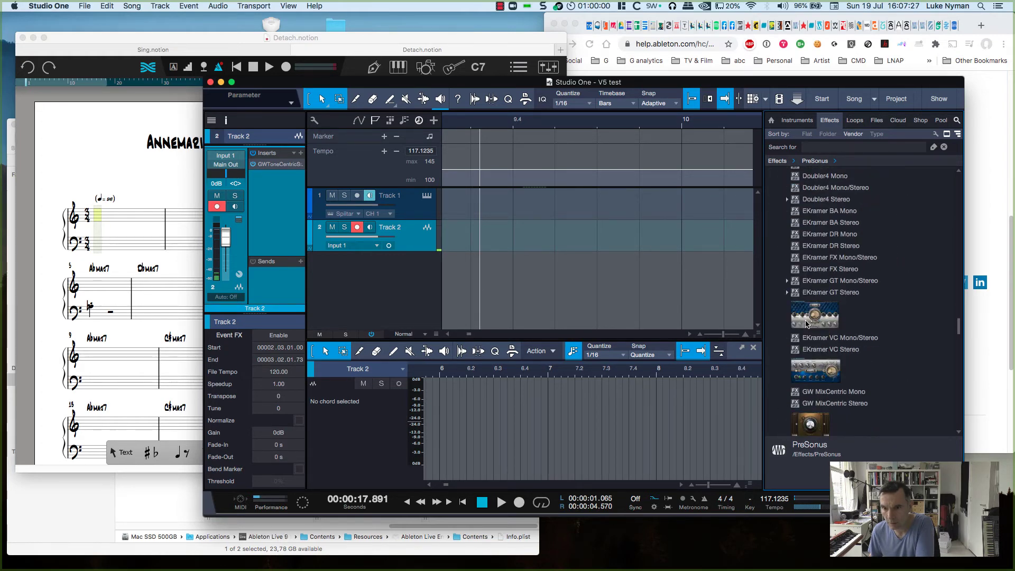
scroll(808, 324, "down", 10)
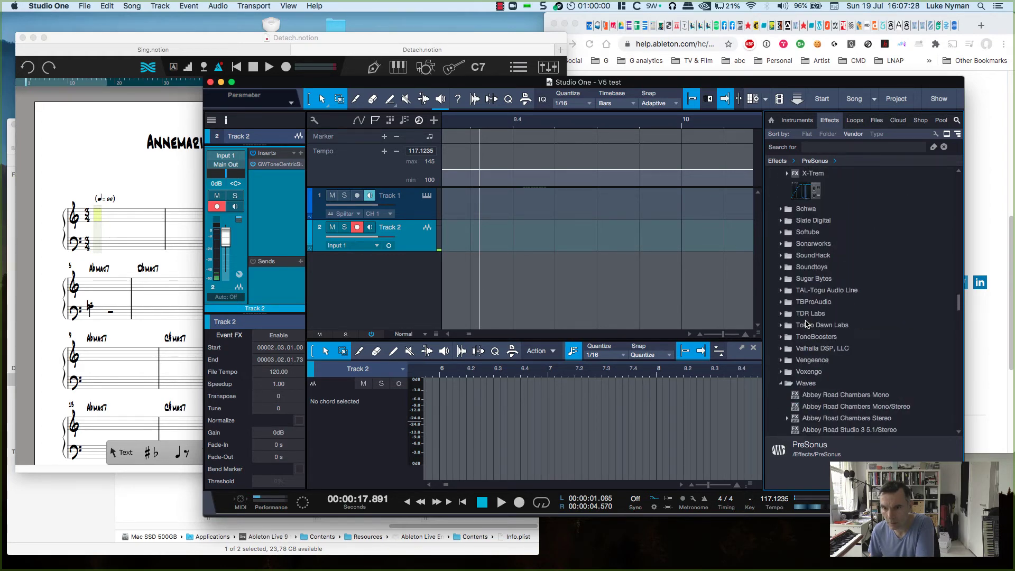
left_click(781, 385)
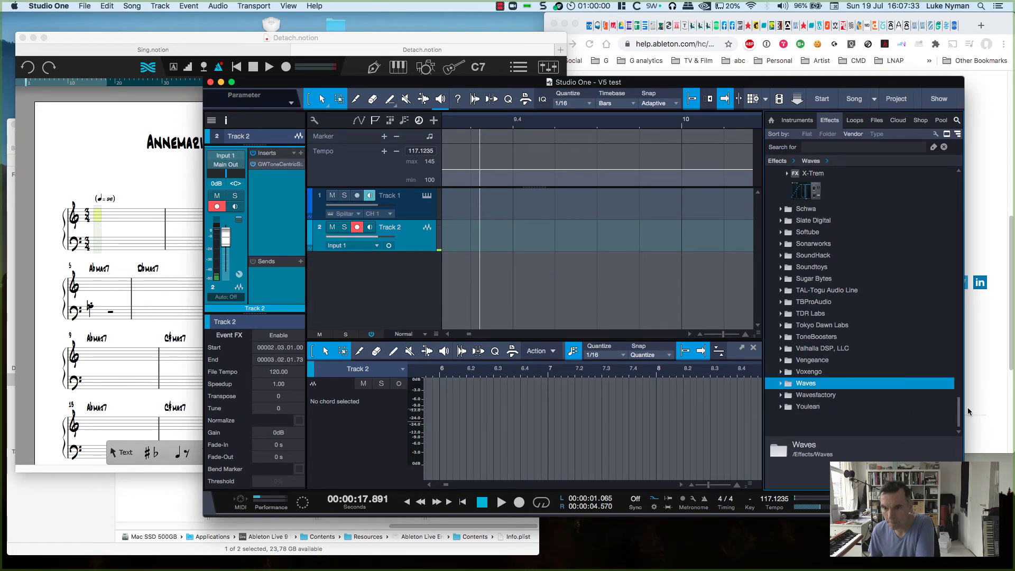
scroll(961, 404, "up", 5)
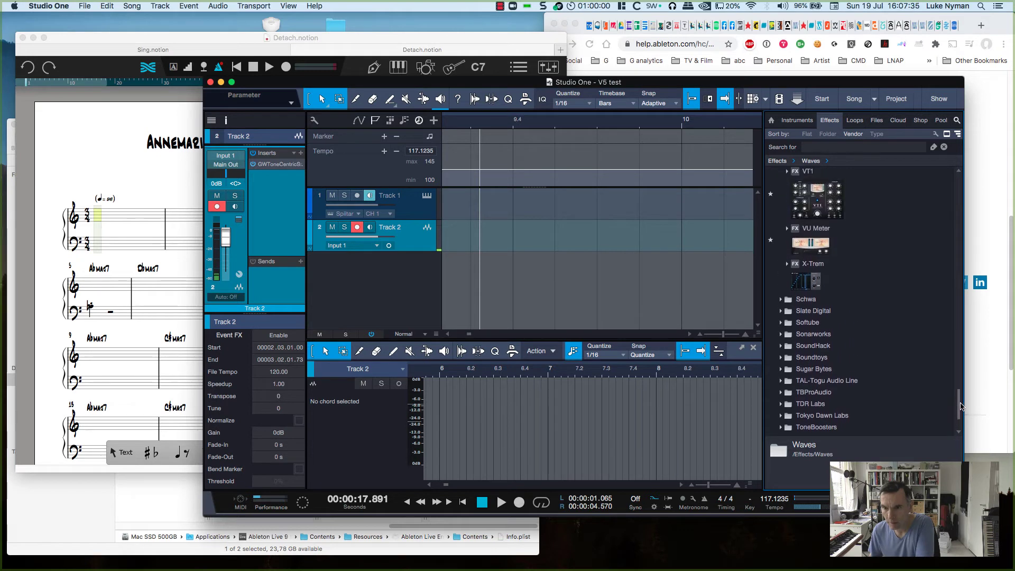
- Search the effects for 'rew', finding only nine presets such as Electroscrewer.preset
left_click_drag(961, 405, 886, 152)
left_click(886, 150)
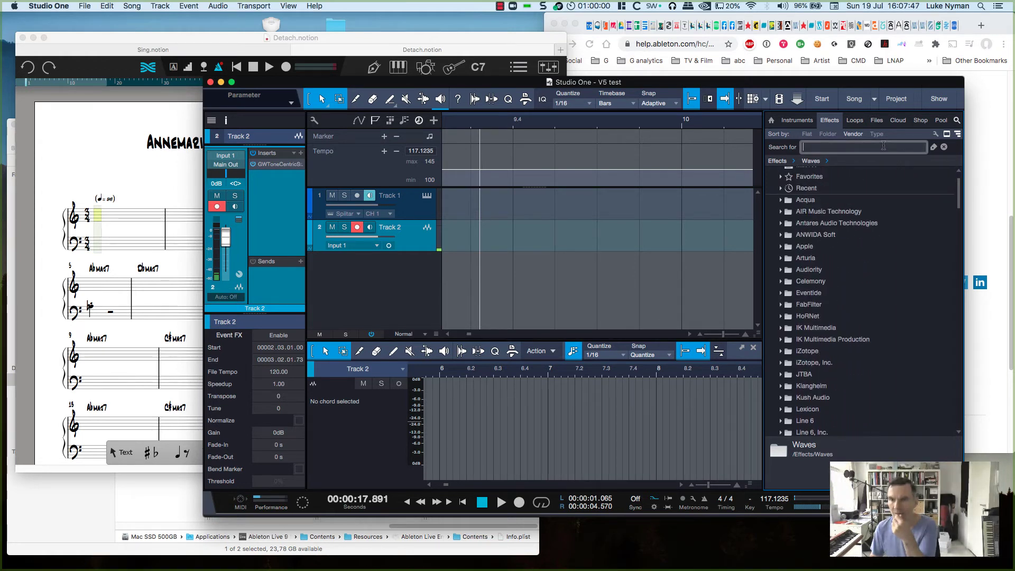
type("re")
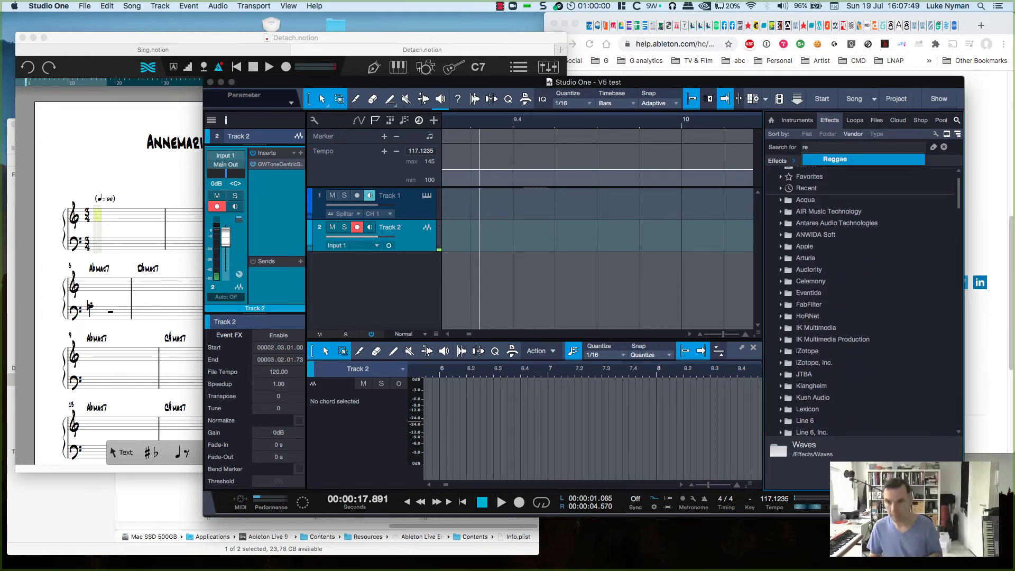
type("w")
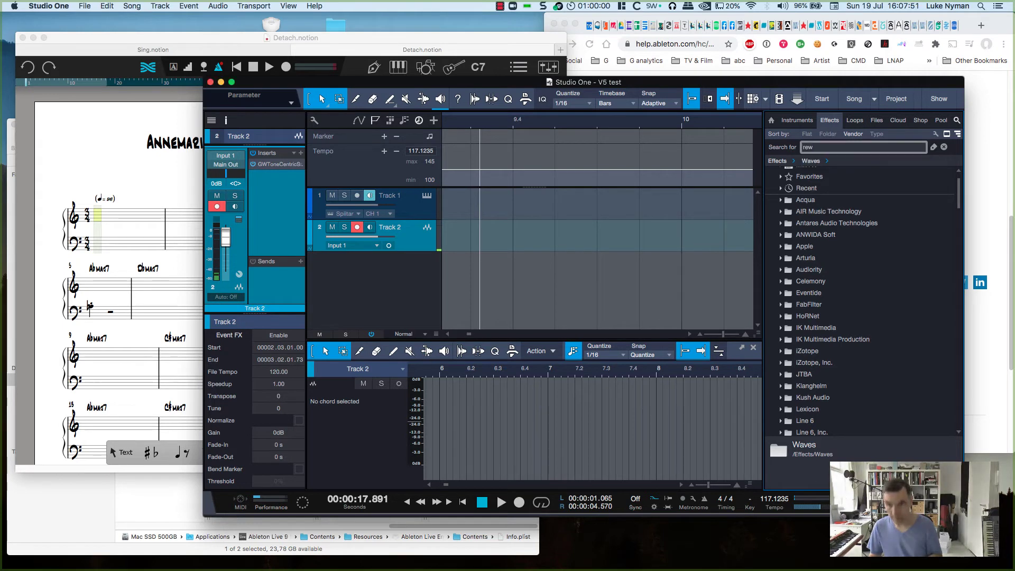
key("Down")
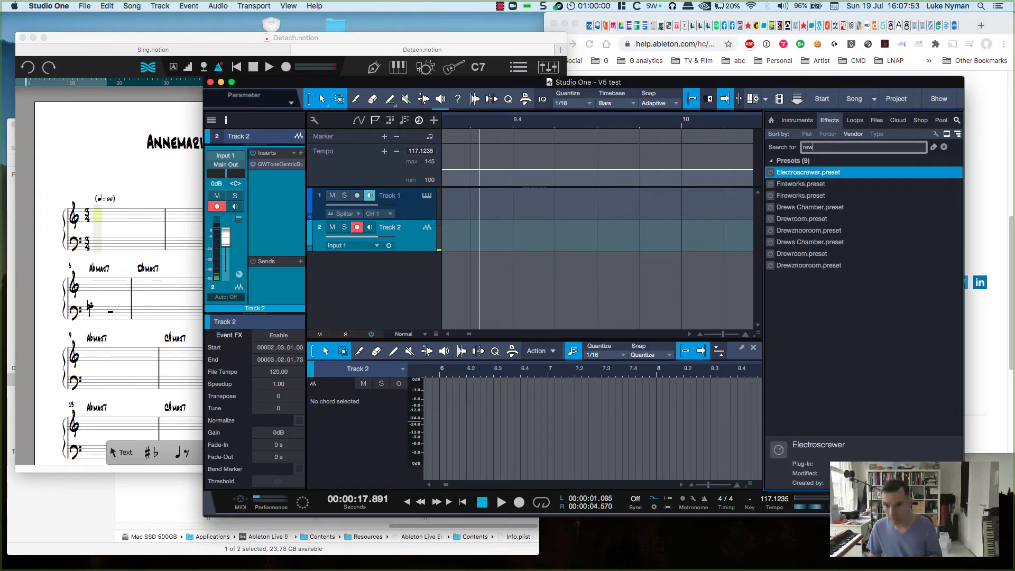
- Search the instruments for 'rew' and drag Notion into the arrangement as a ReWire instrument track
left_click(797, 121)
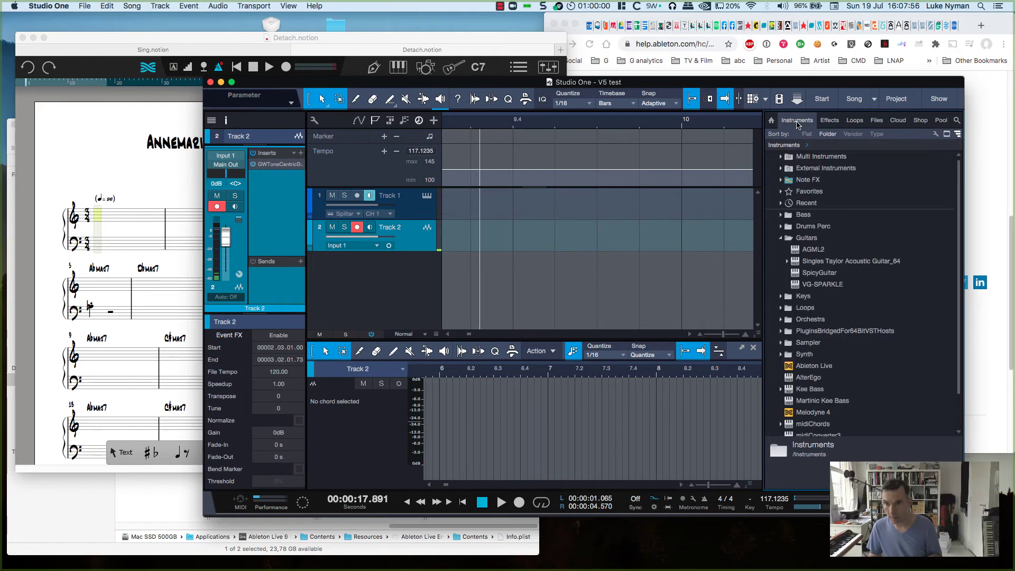
left_click(957, 121)
type("re")
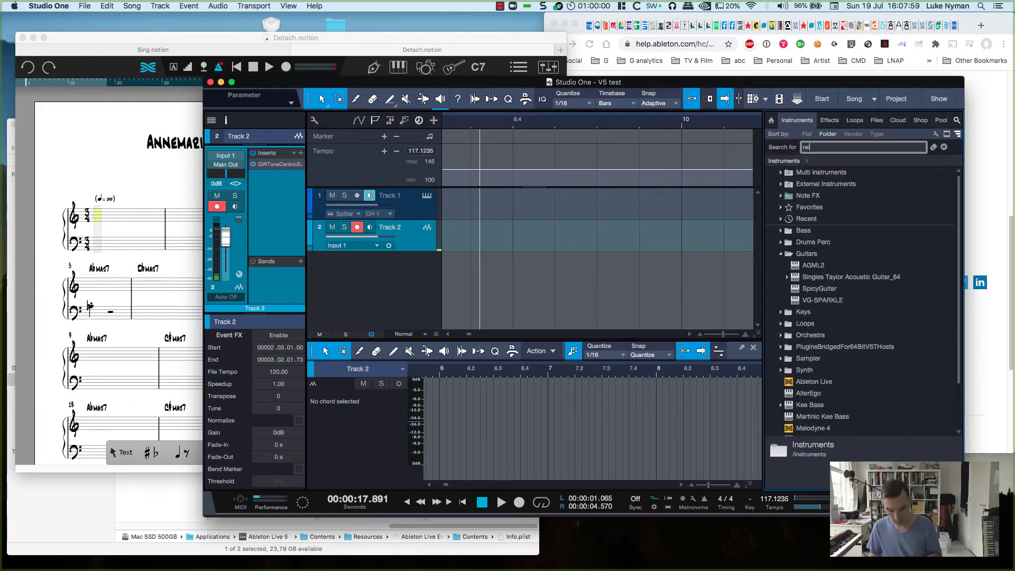
type("i")
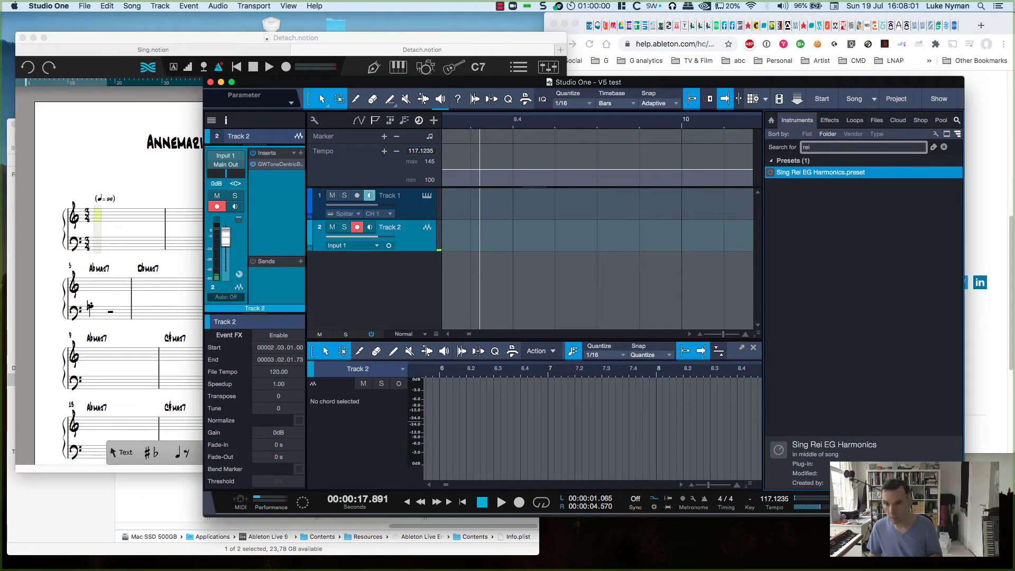
key("BackSpace")
type("w")
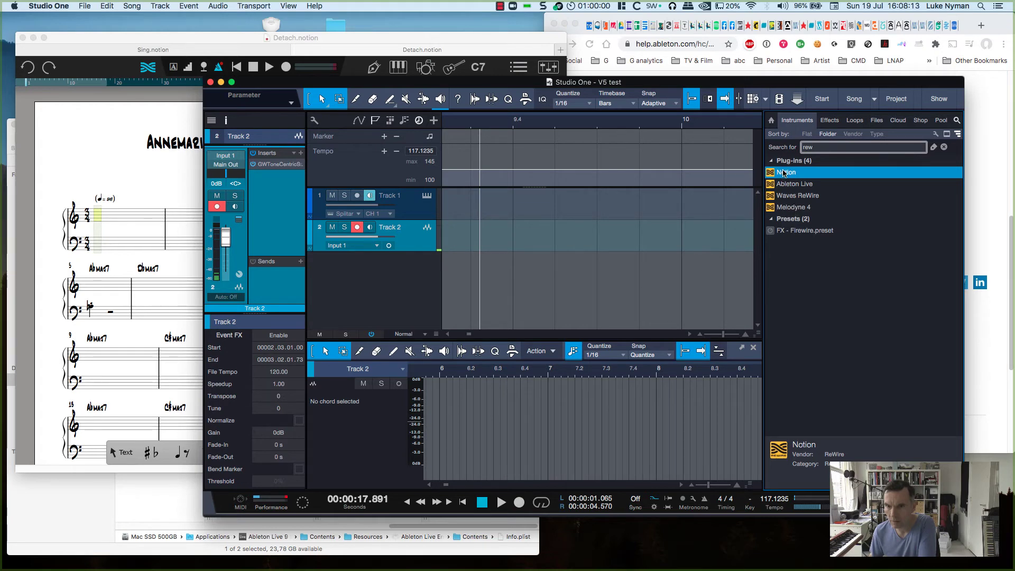
left_click_drag(784, 173, 461, 295)
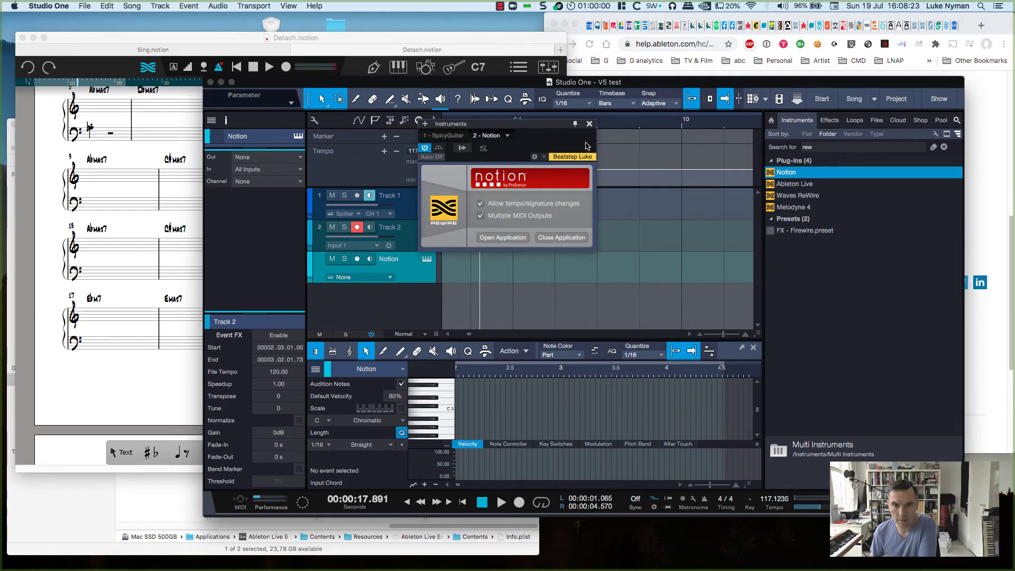
- Close the Notion panel, play the song while resizing windows to watch the score, then stop
left_click(589, 125)
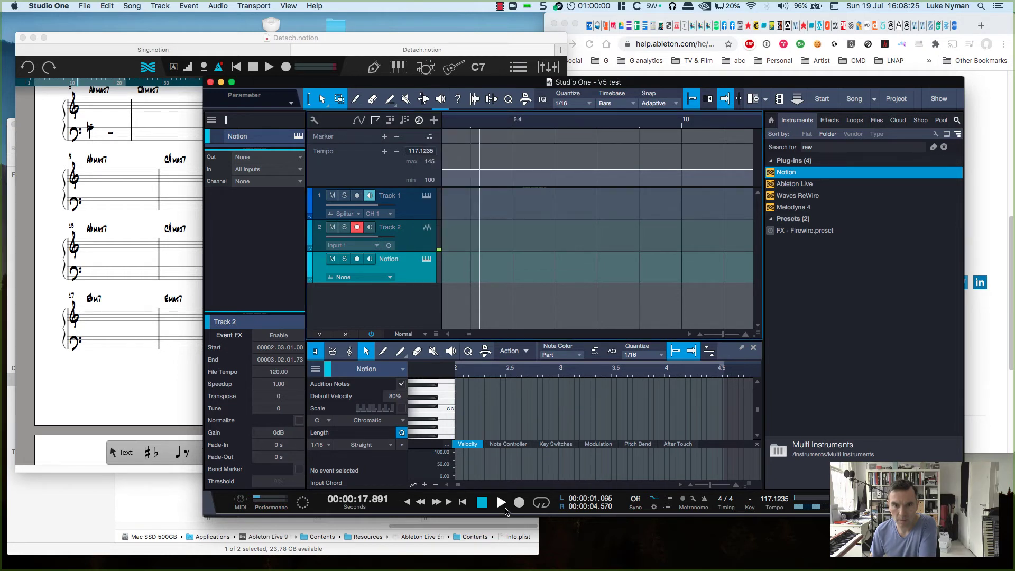
left_click(501, 503)
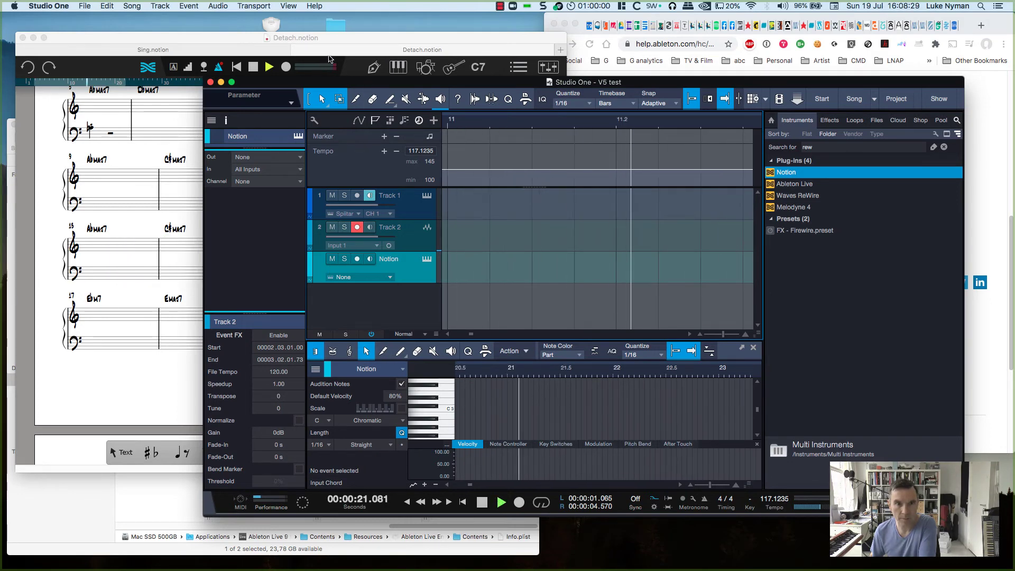
left_click_drag(346, 84, 402, 68)
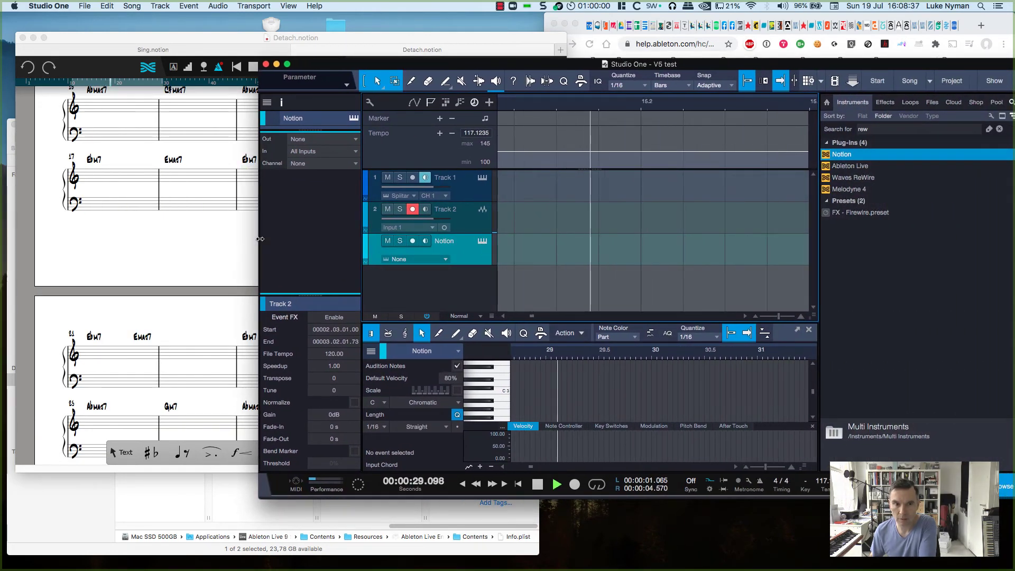
left_click_drag(274, 239, 431, 239)
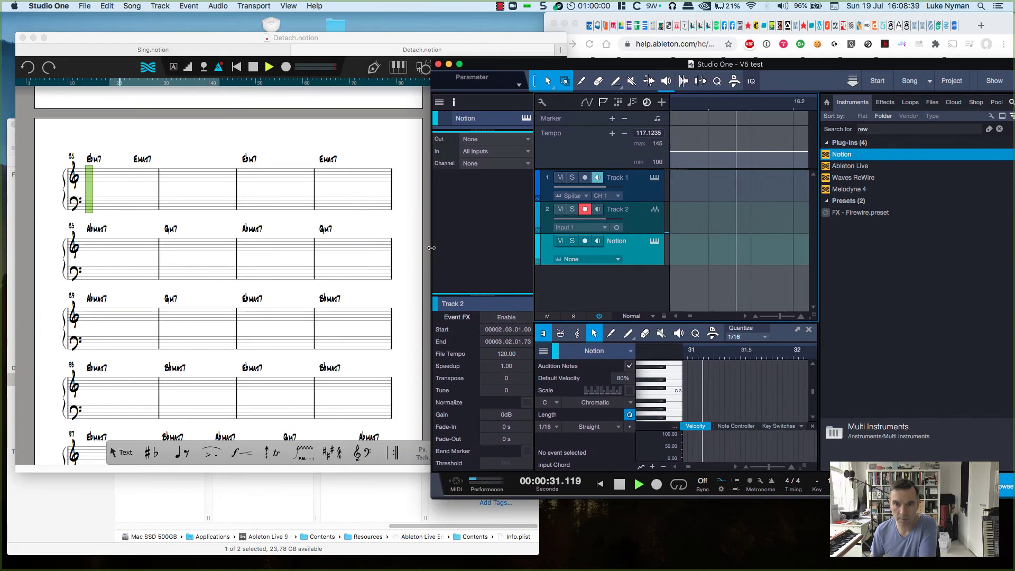
mouse_move(652, 64)
left_mouse_down()
mouse_move(583, 63)
mouse_move(641, 63)
left_mouse_up()
left_click_drag(808, 265, 874, 275)
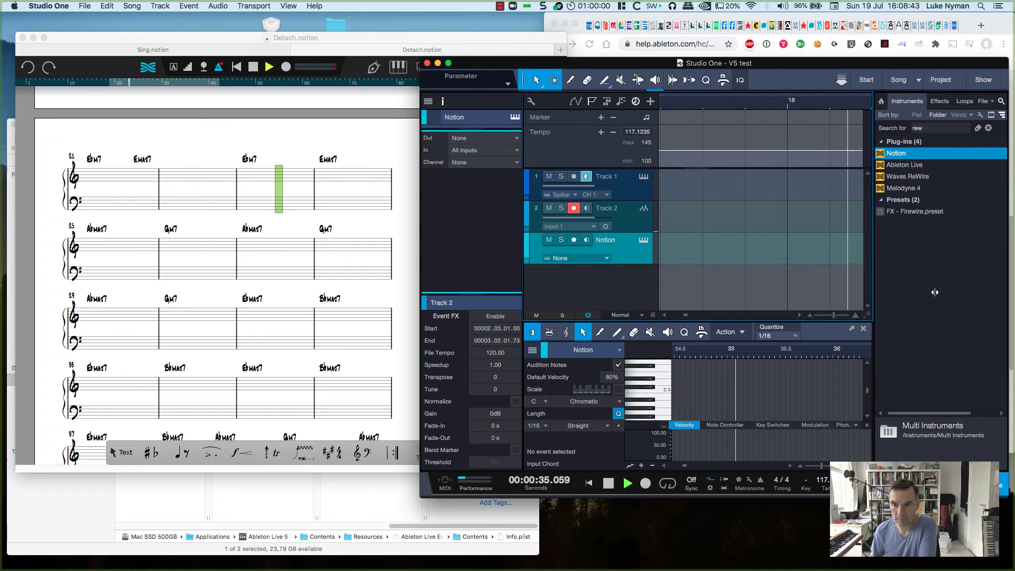
key("F5")
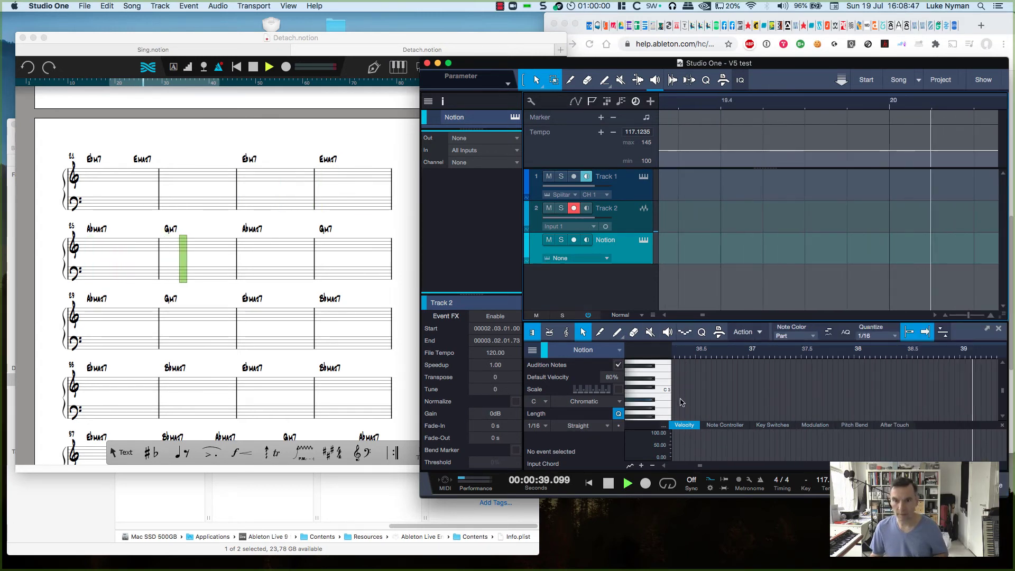
key("space")
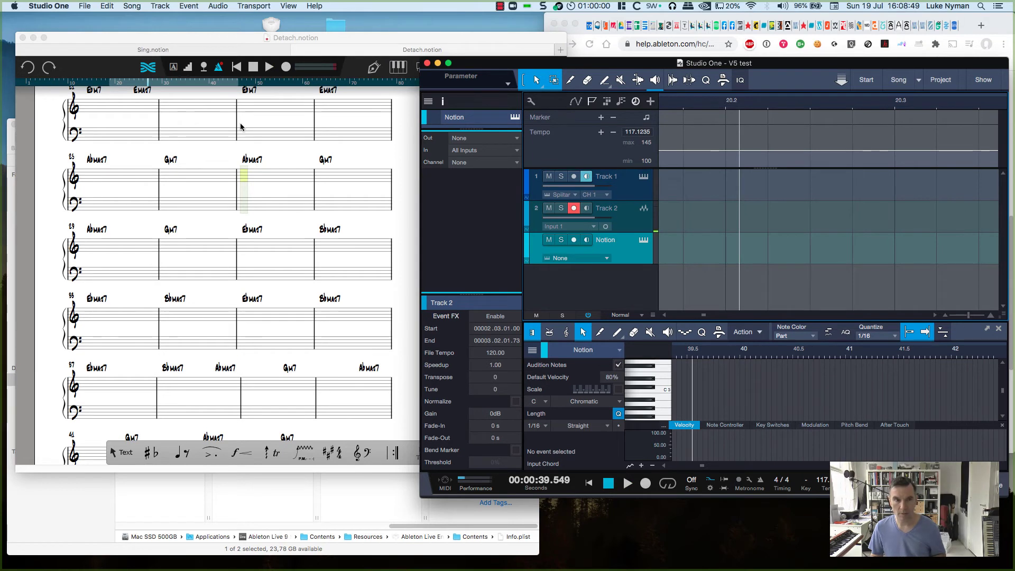
- Stop playback from Notion's score, switch between the programs, and show Notion's application menu
left_click(269, 68)
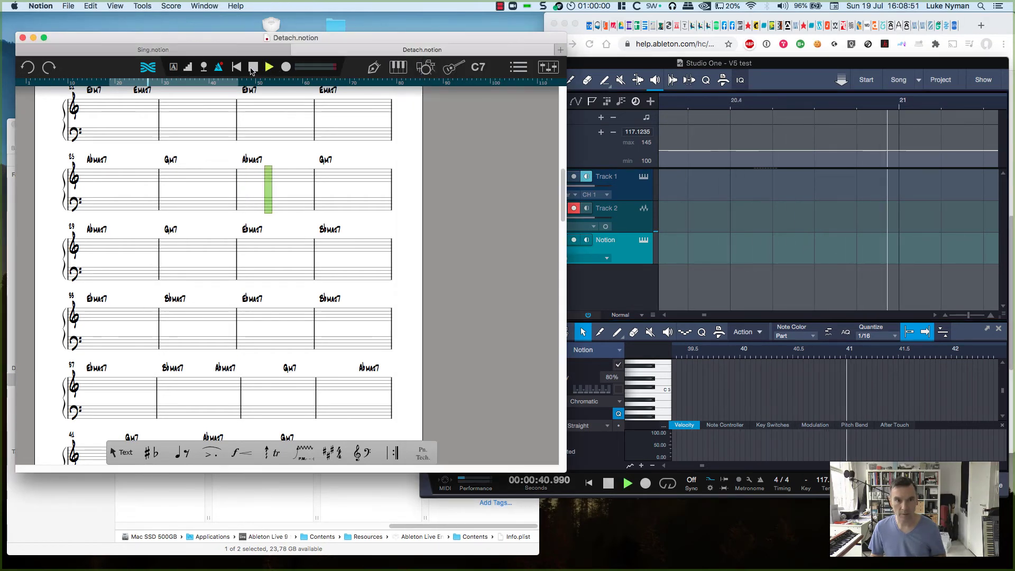
left_click(252, 68)
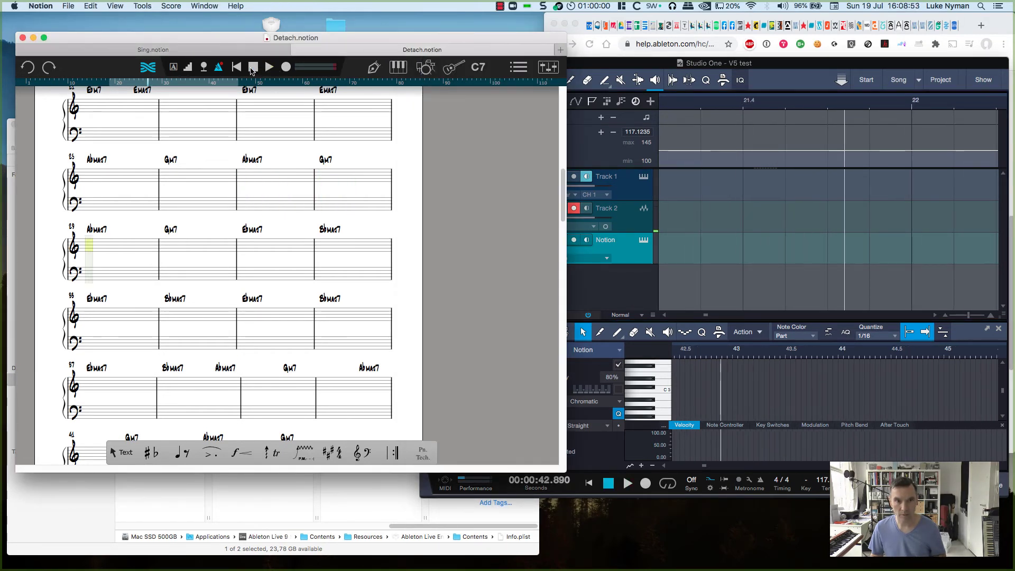
left_click(629, 286)
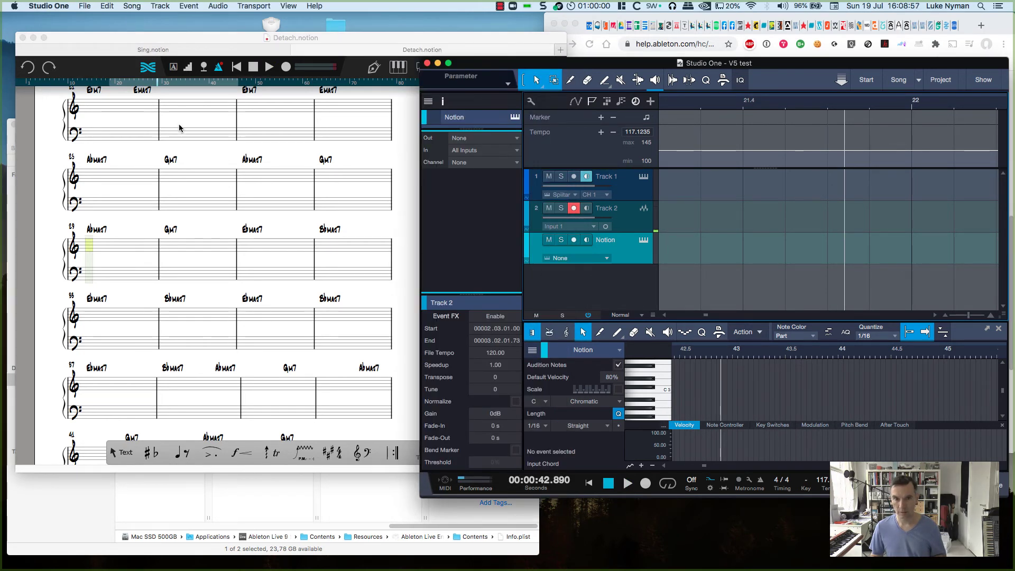
left_click(110, 41)
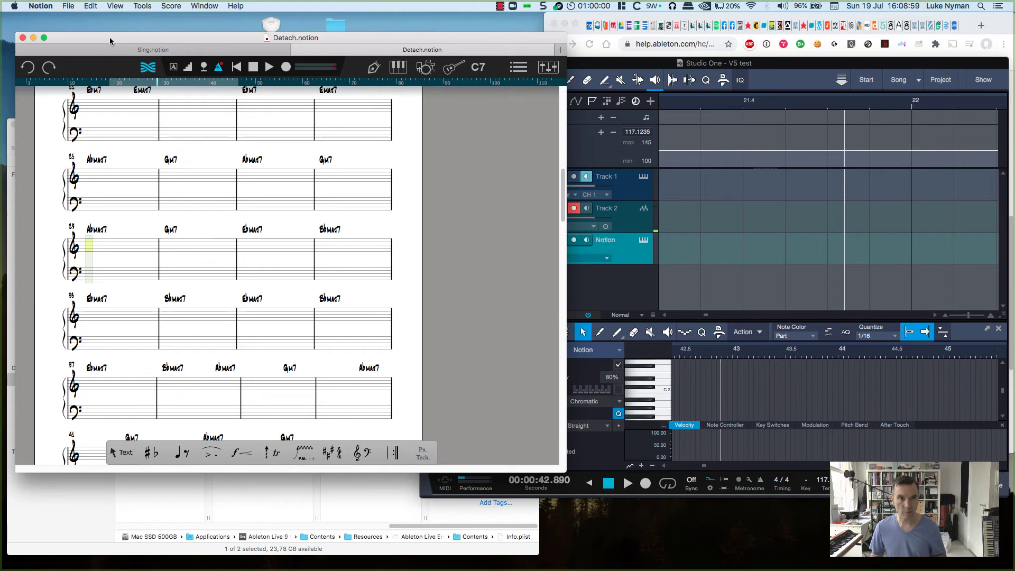
left_click(42, 6)
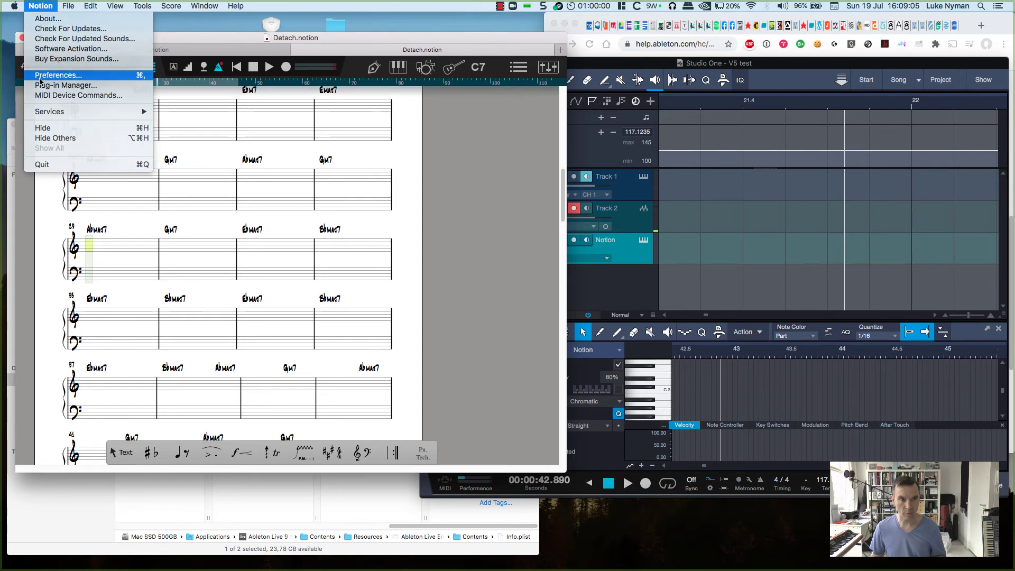
- Uncheck Enable ReWire in Notion's preferences, acknowledge the restart notice, and quit Notion
left_click(40, 76)
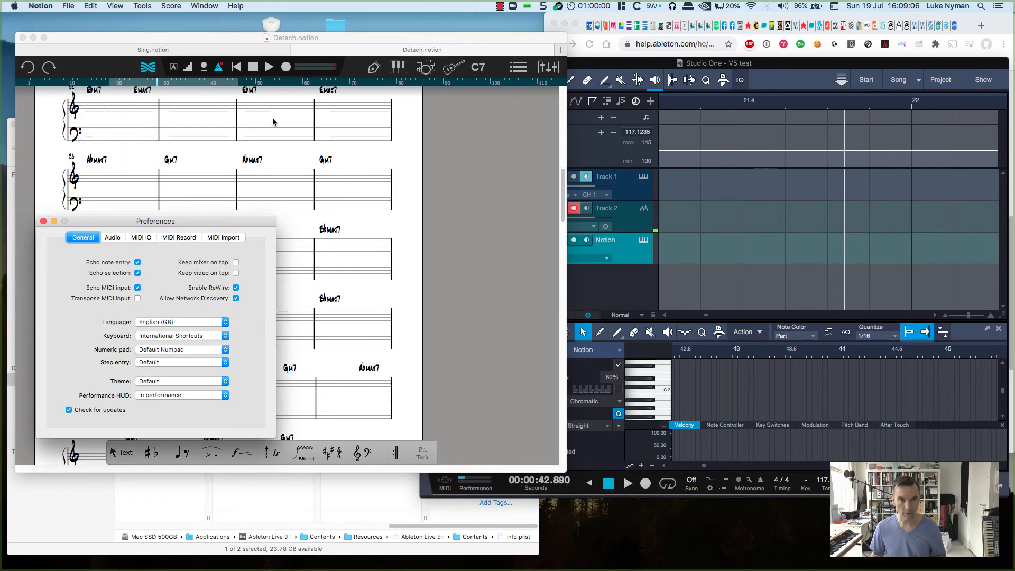
left_click(236, 289)
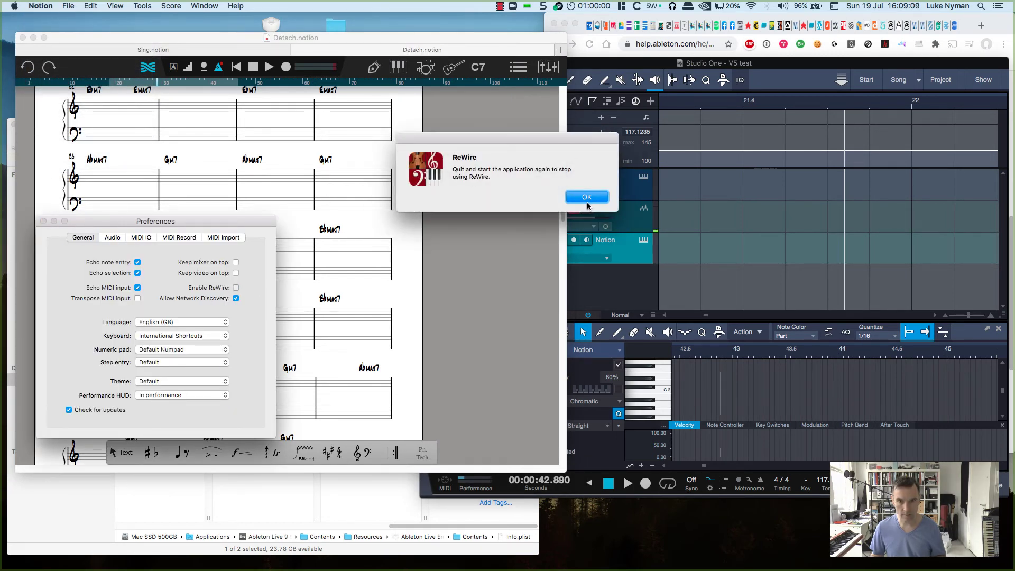
left_click(586, 197)
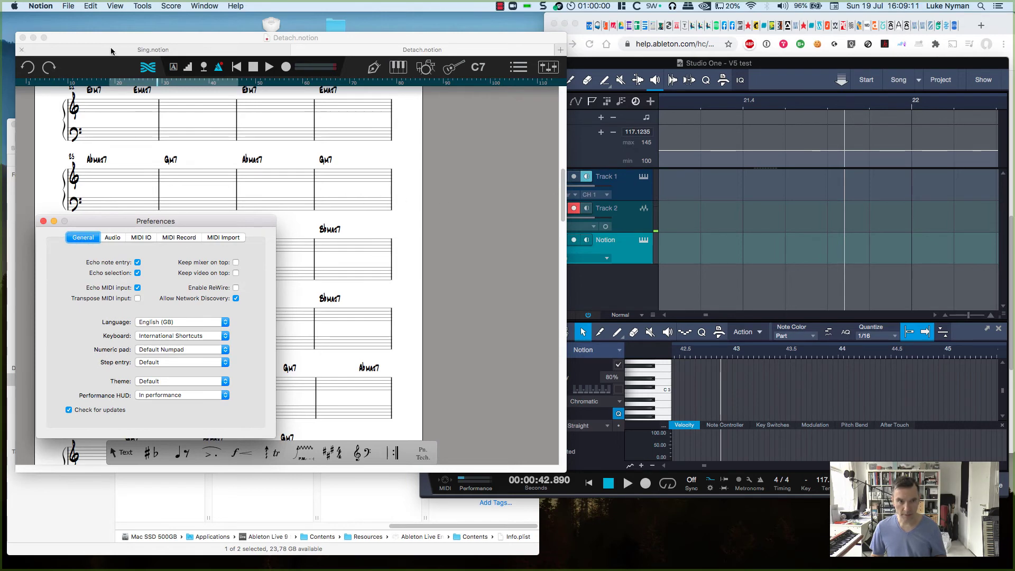
left_click(35, 6)
left_click(58, 168)
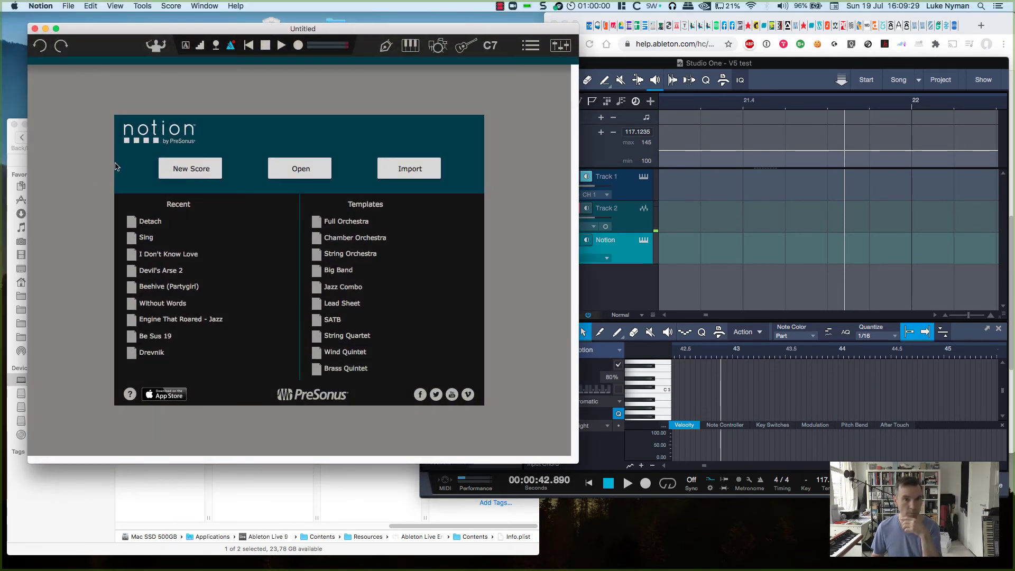
- Reopen Detach, briefly play and stop Studio One to 00:00:44.189, then return to Notion
left_click(150, 222)
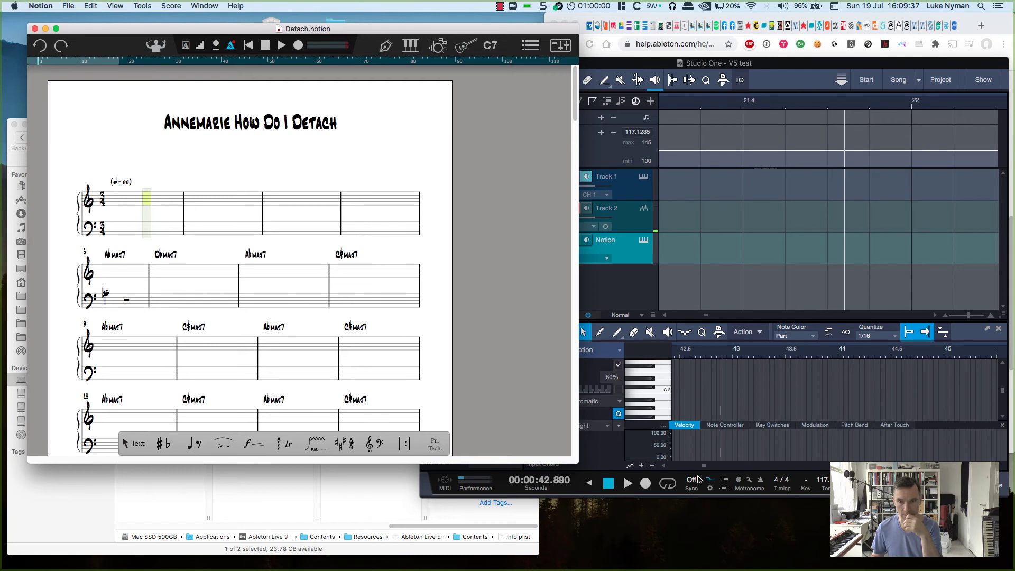
left_click(626, 486)
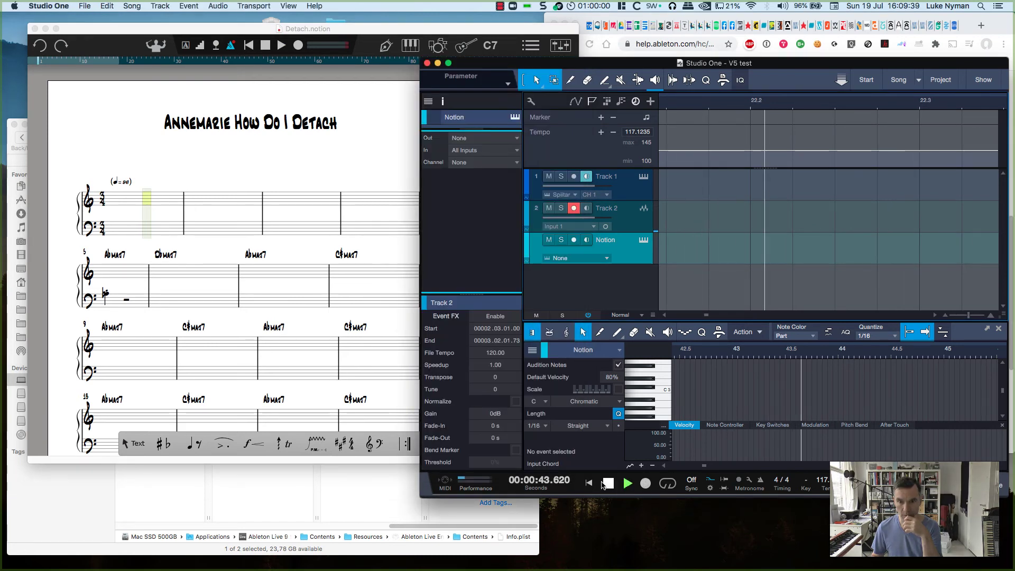
left_click(609, 485)
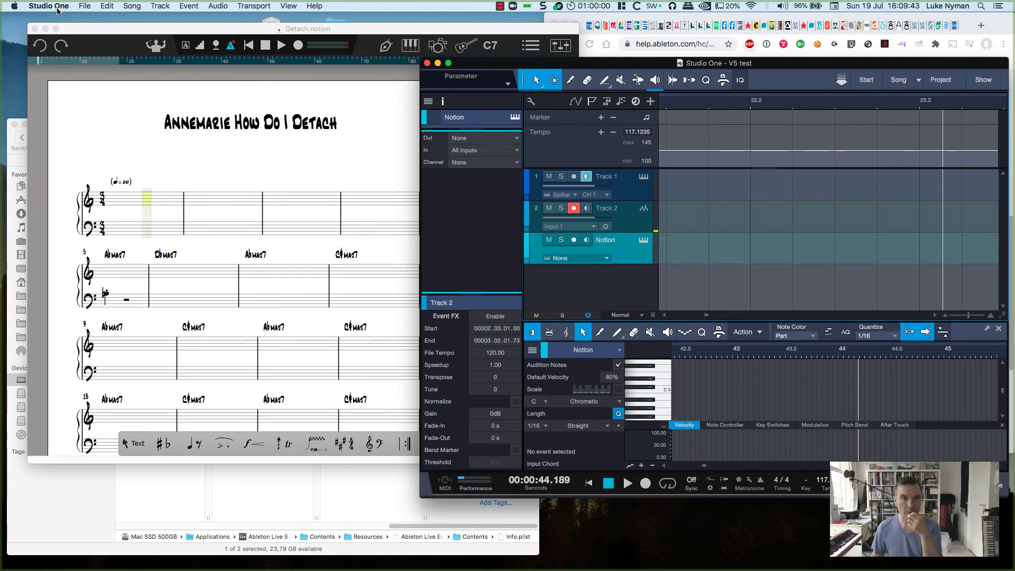
left_click(56, 28)
- Re-check Enable ReWire in Notion's preferences, authorise with the admin password, and quit Notion
left_click(48, 8)
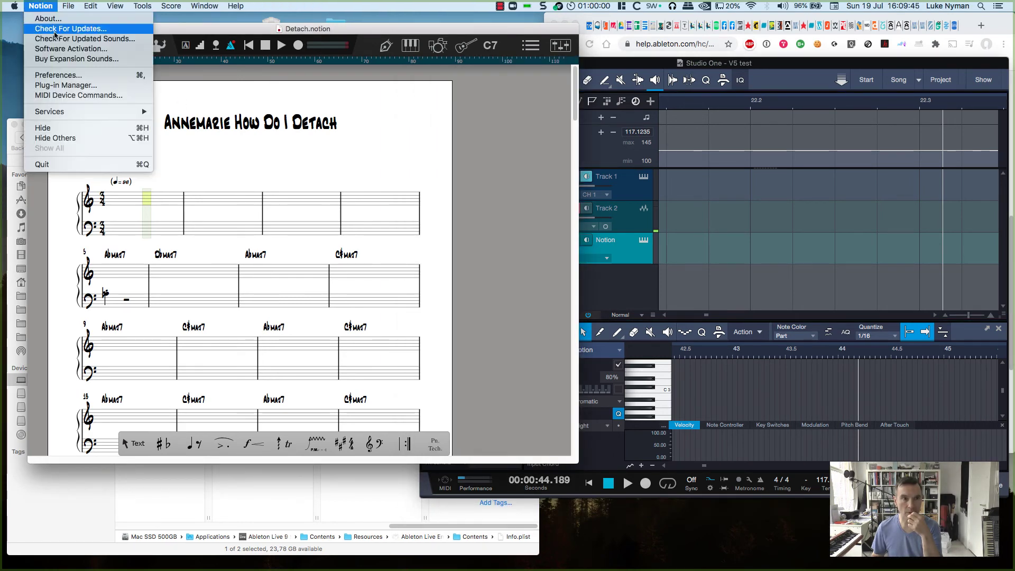
left_click(75, 75)
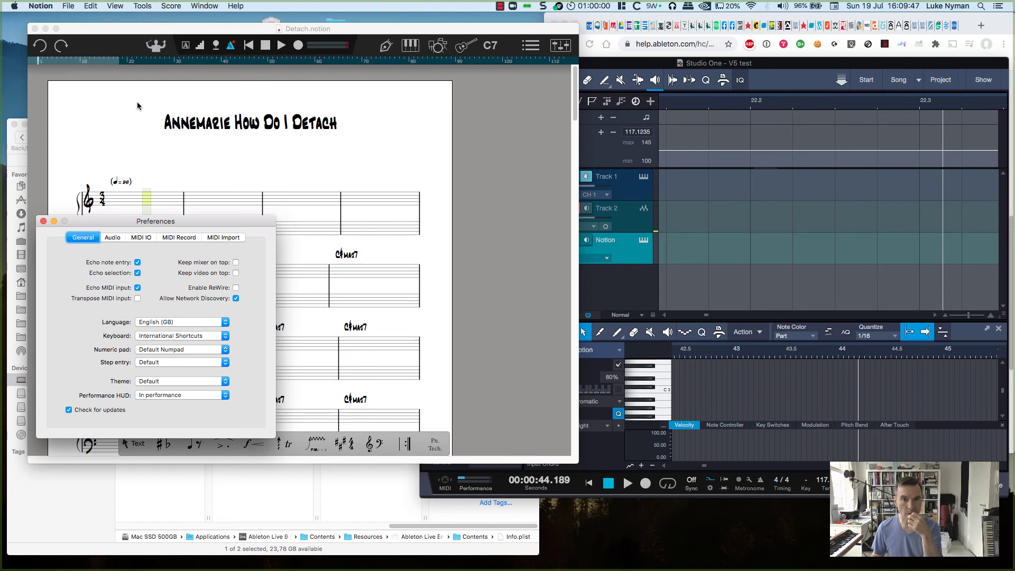
left_click(235, 288)
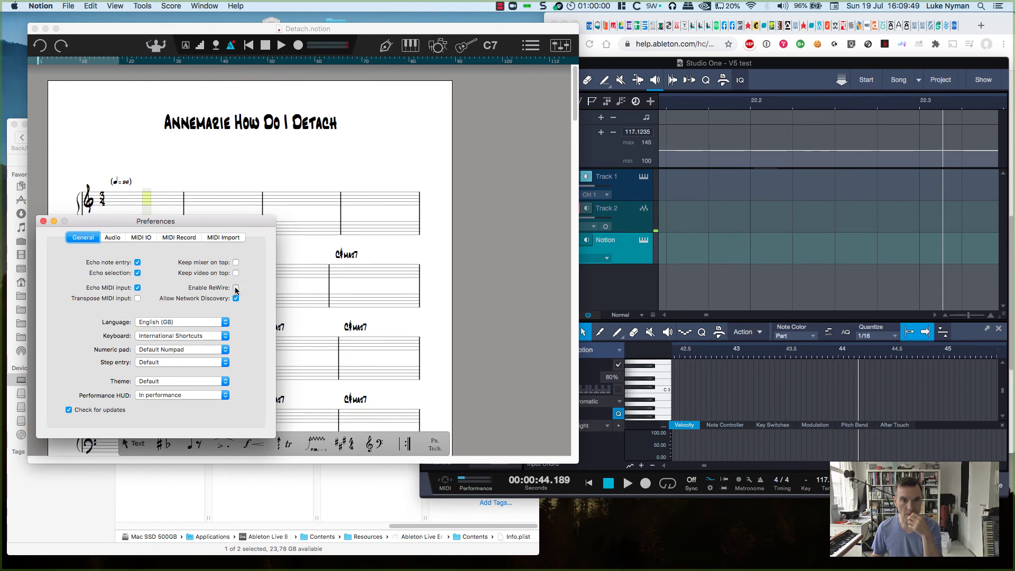
type("********")
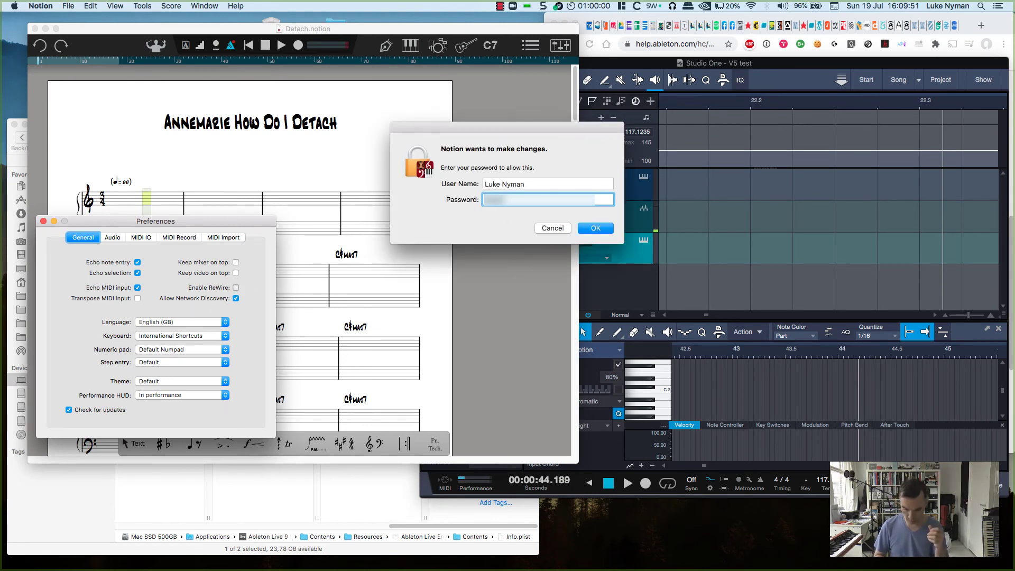
key("Return")
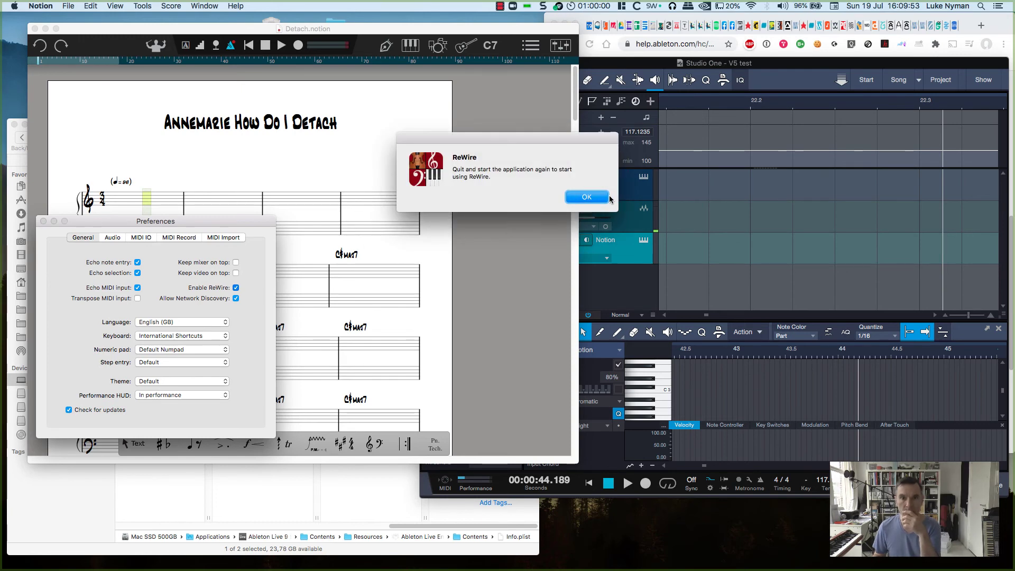
left_click(586, 195)
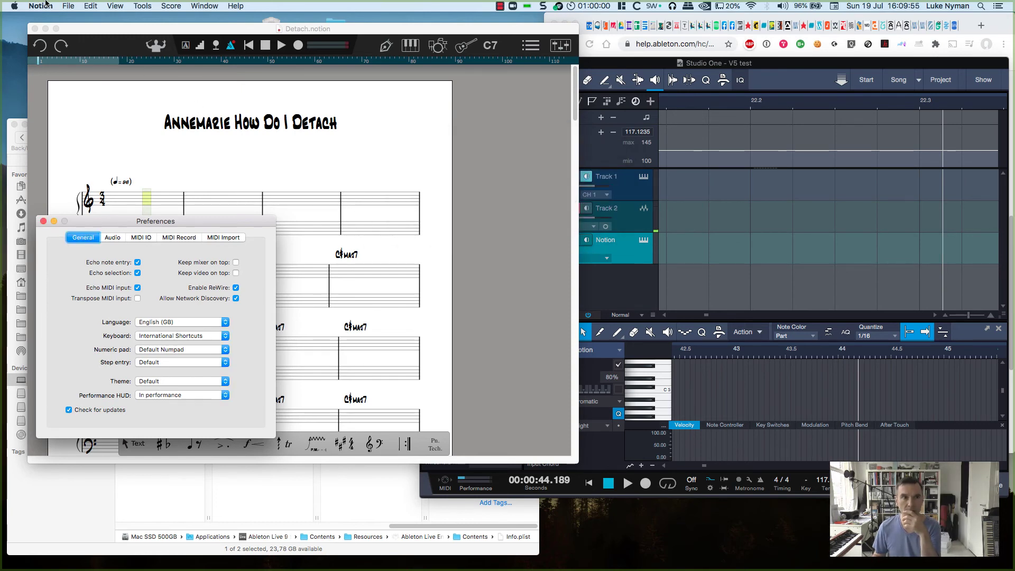
left_click(46, 4)
left_click(54, 167)
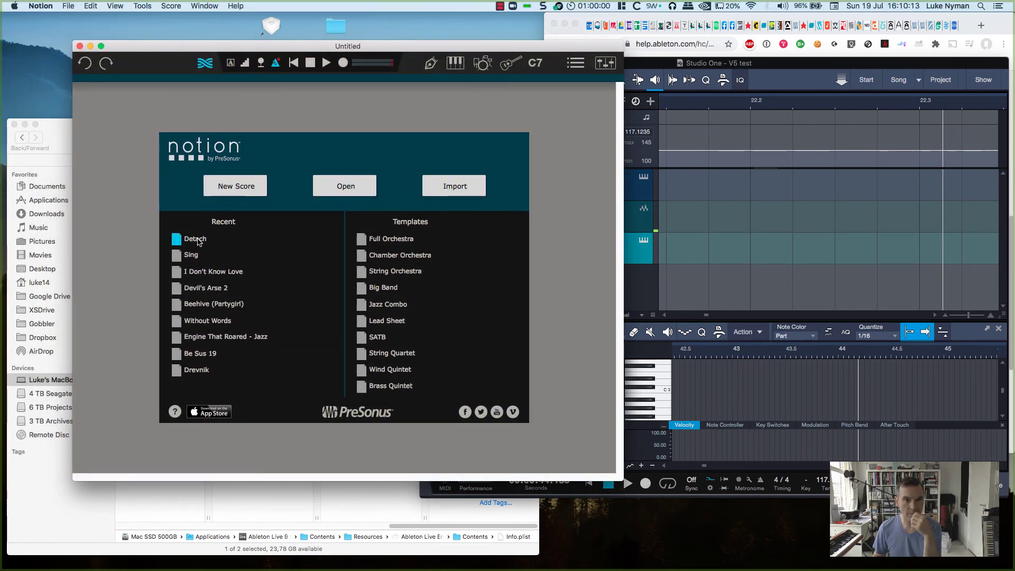
- Reopen Detach and test Play and Stop from both Studio One and Notion to confirm sync
left_click(199, 241)
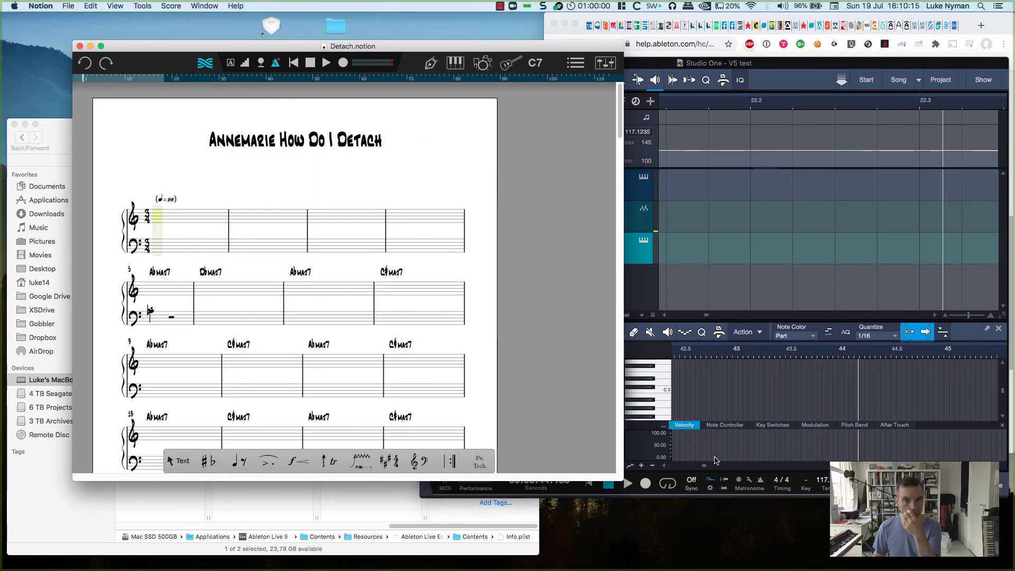
left_click(624, 483)
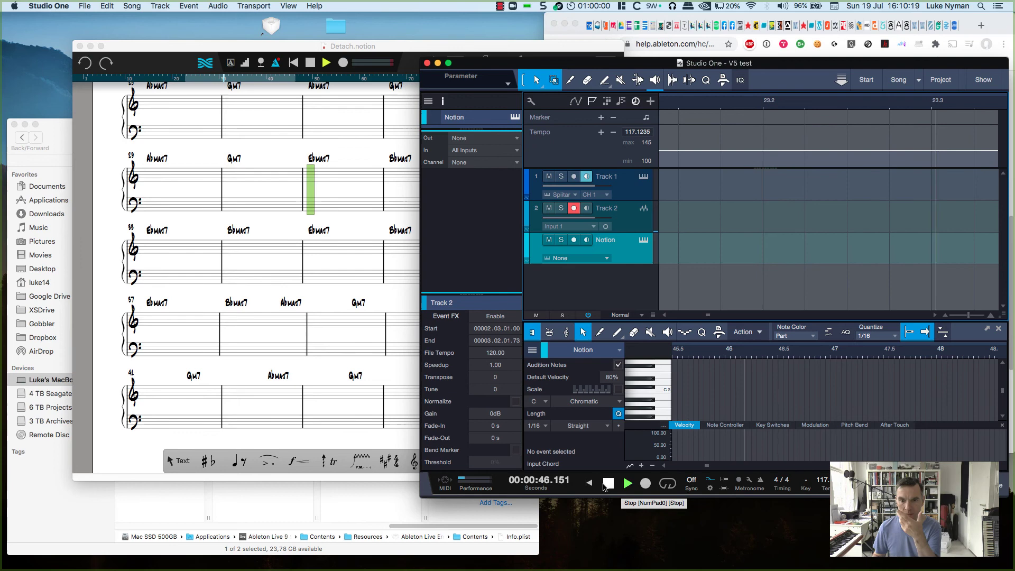
left_click(607, 485)
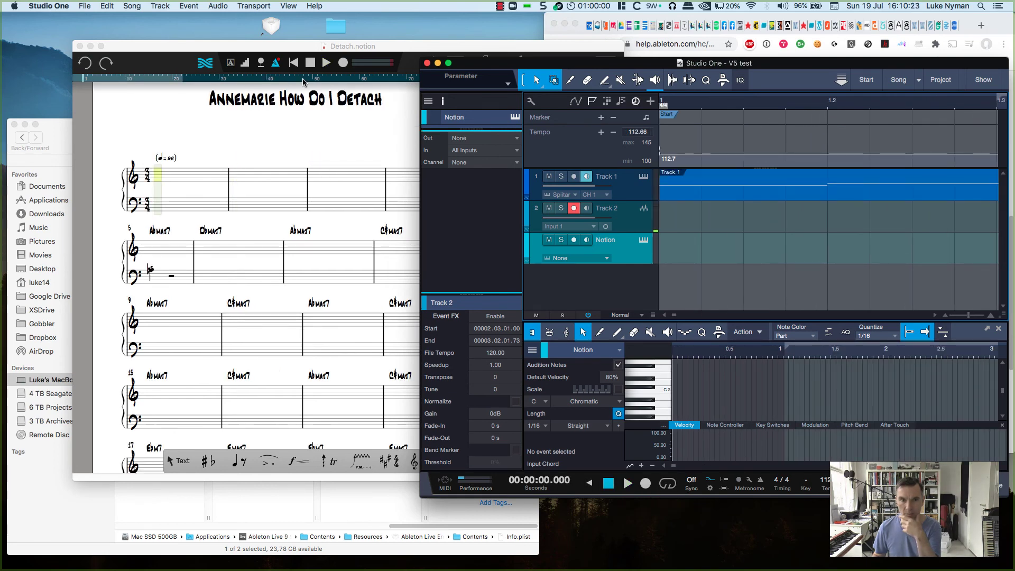
left_click(326, 64)
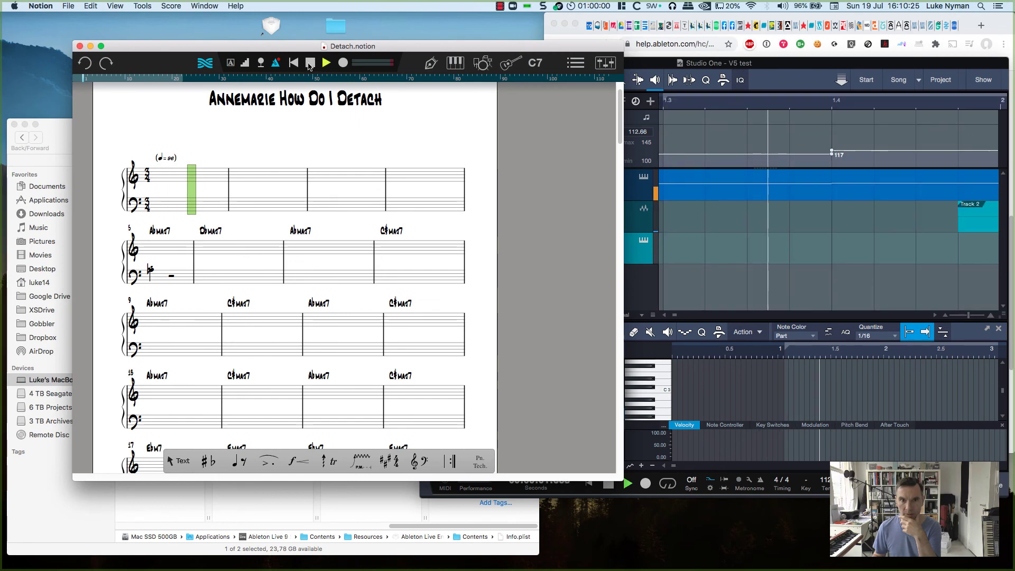
left_click(310, 64)
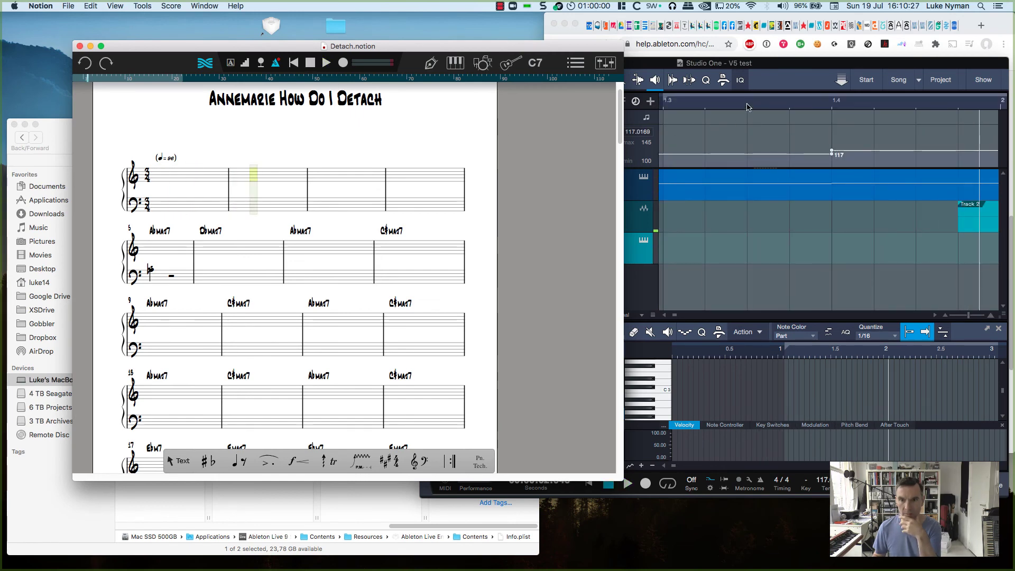
left_click(750, 64)
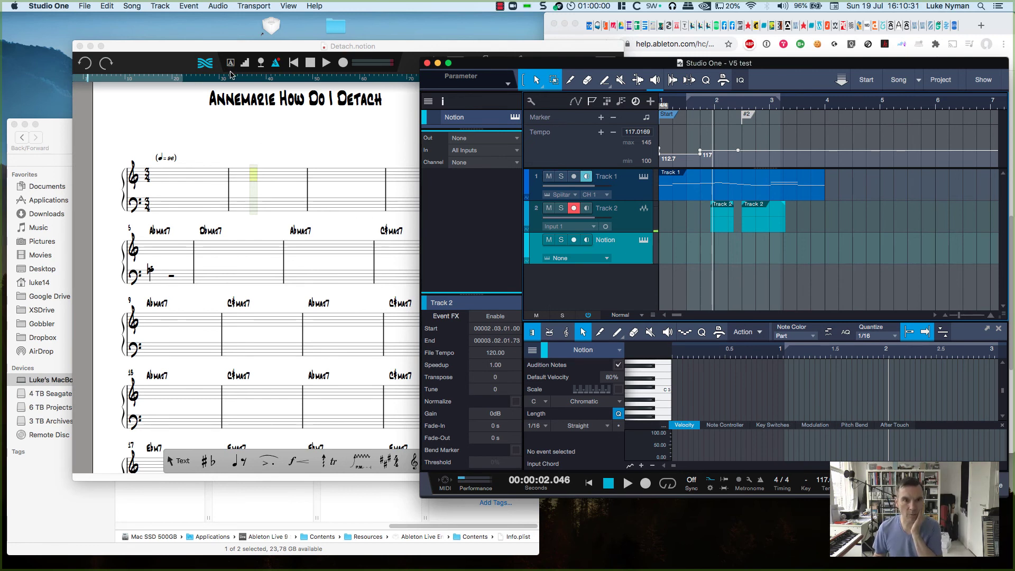
double_click(234, 49)
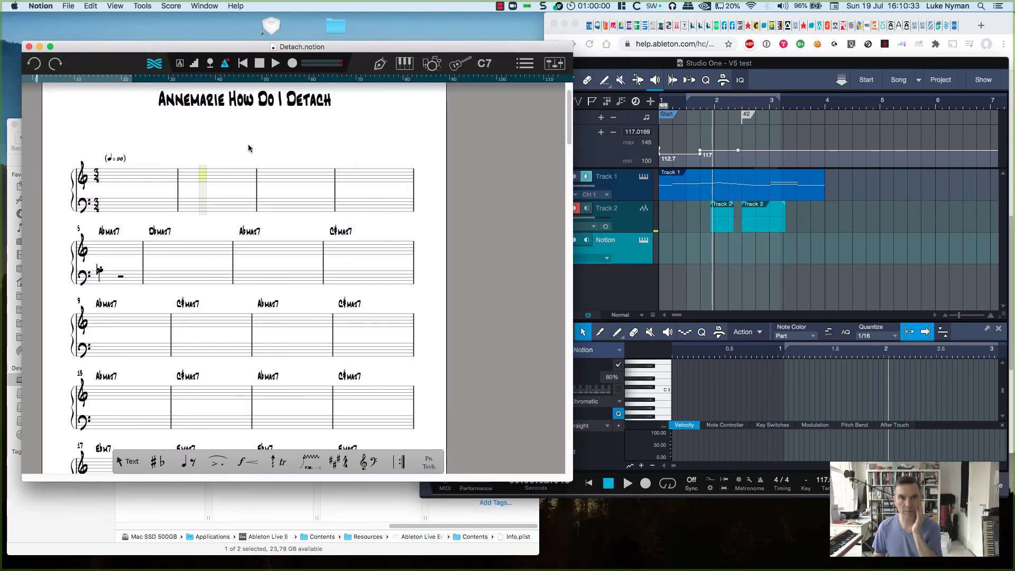